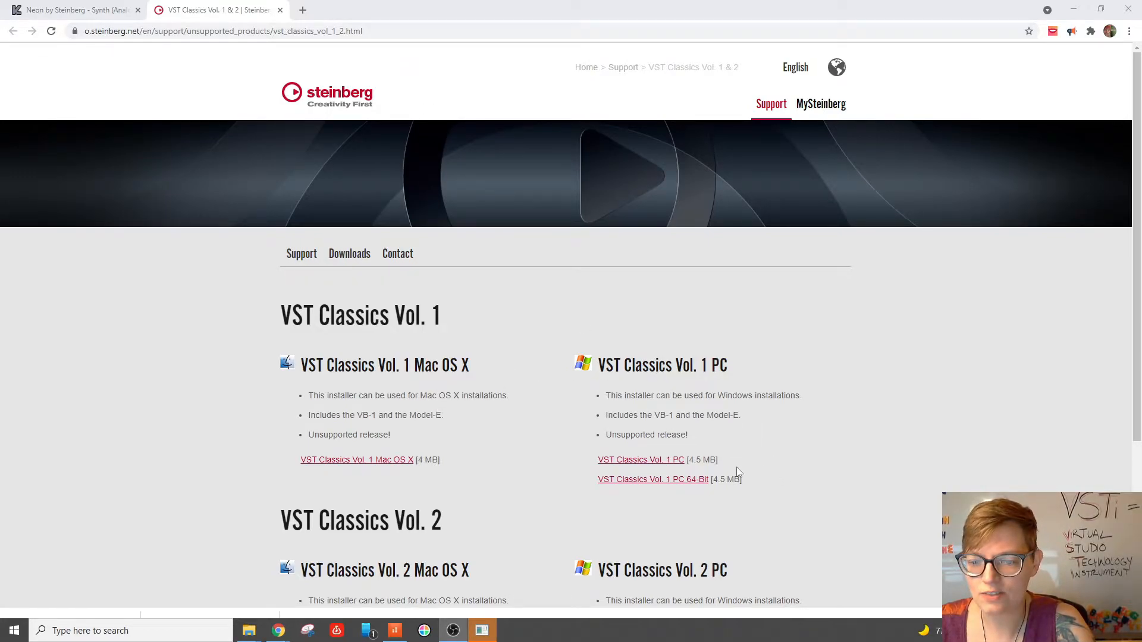
Download the VST Classics Vol. 1 PC and VST Classics Vol. 2 PC installers
left_click(655, 465)
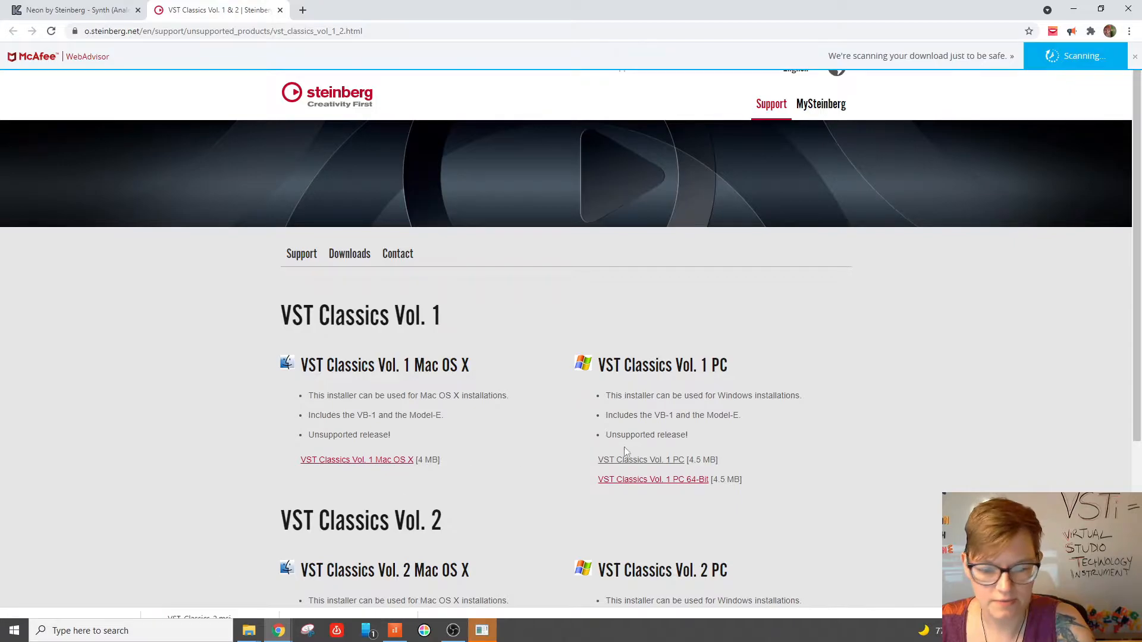
scroll(908, 527, "down", 2)
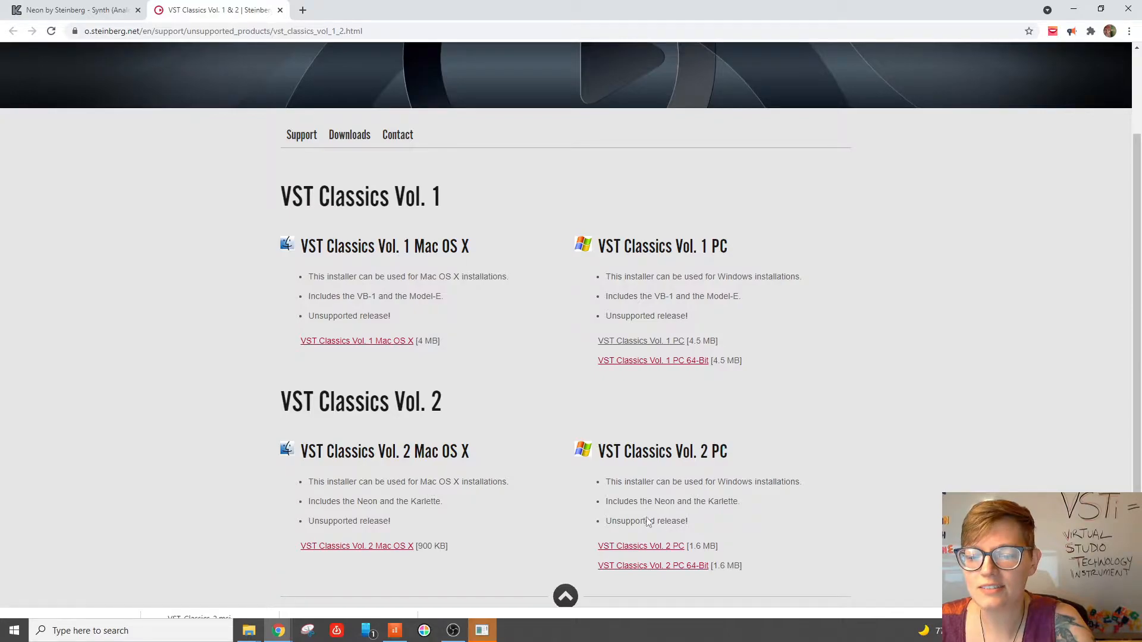
left_click(659, 550)
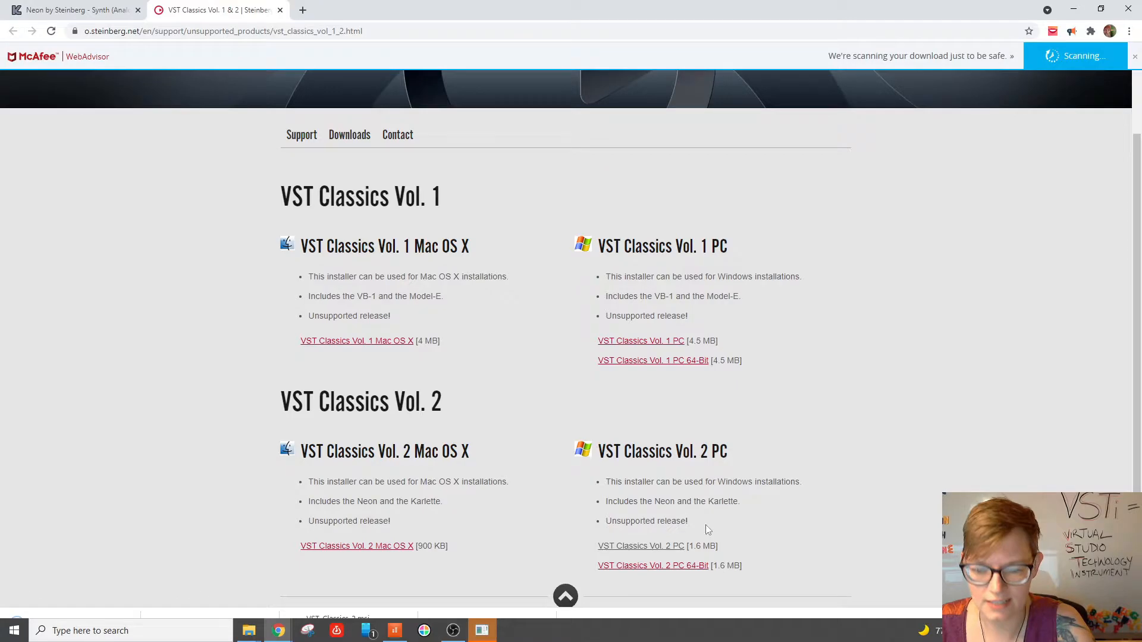
Switch to File Explorer and install VST_Classics_2, accepting the license agreement and keeping the default install location
key("alt+Tab")
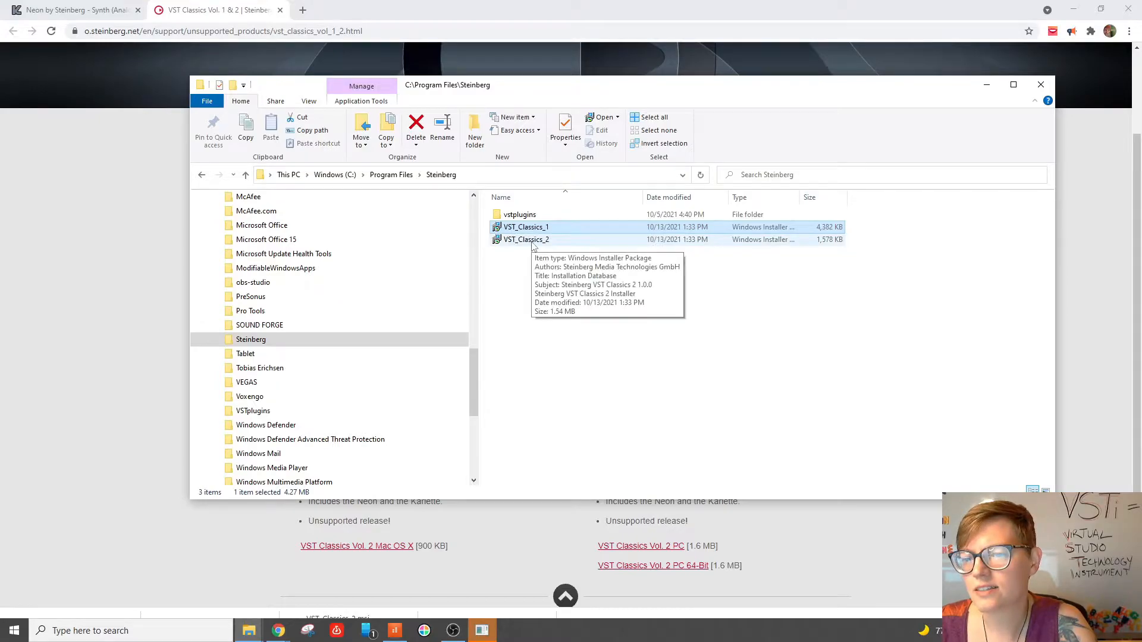
double_click(532, 244)
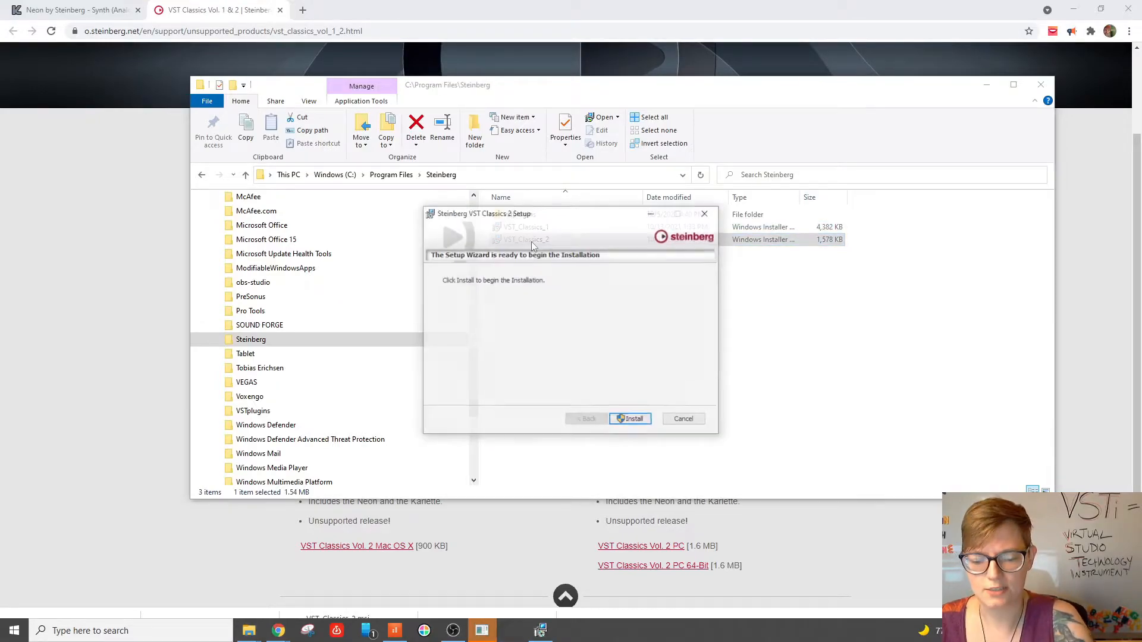
left_click(630, 421)
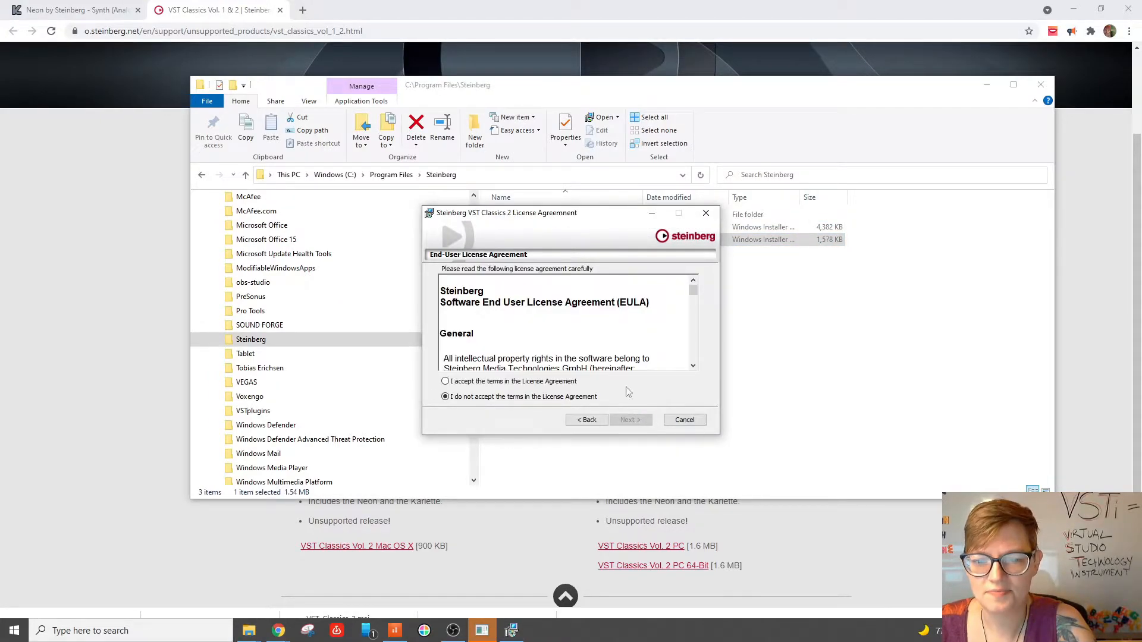
left_click(446, 381)
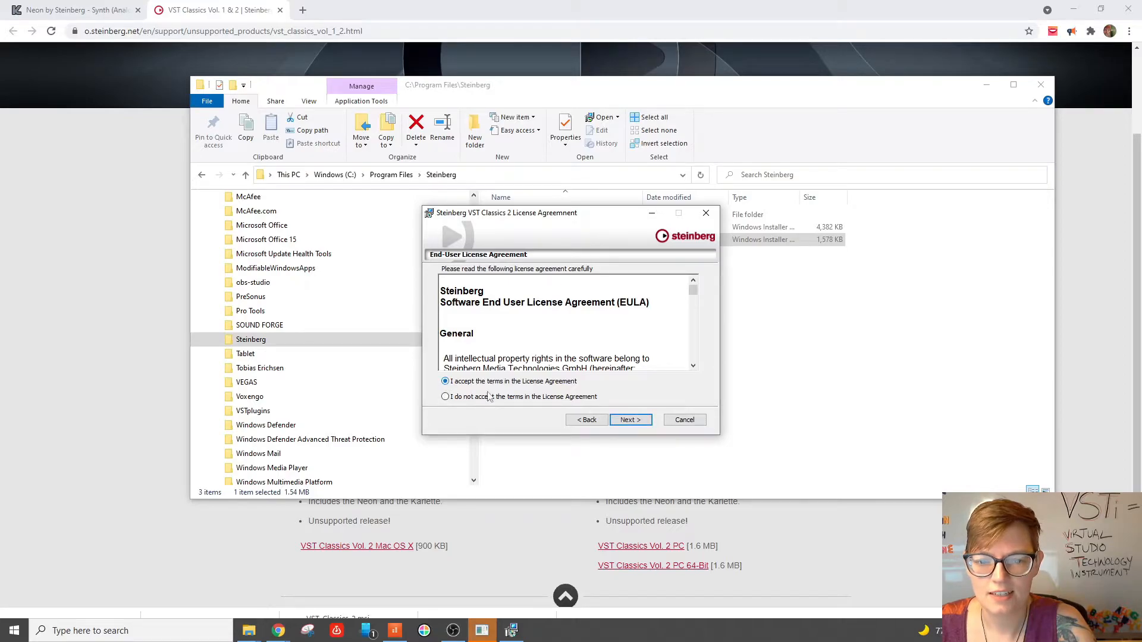
left_click(630, 421)
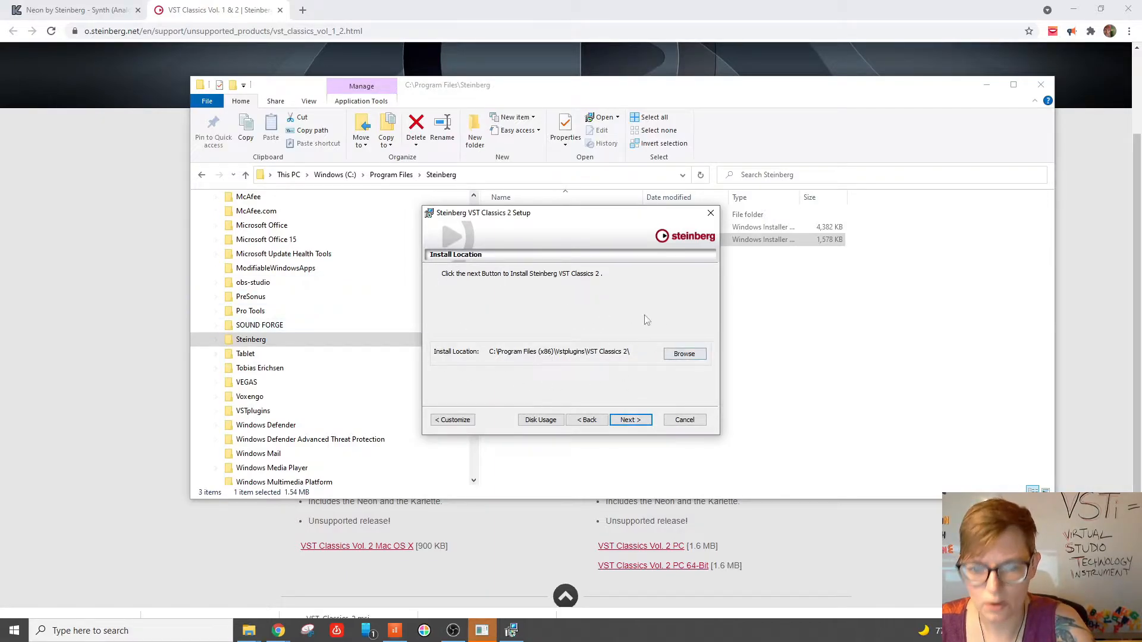
left_click(625, 421)
left_click(630, 420)
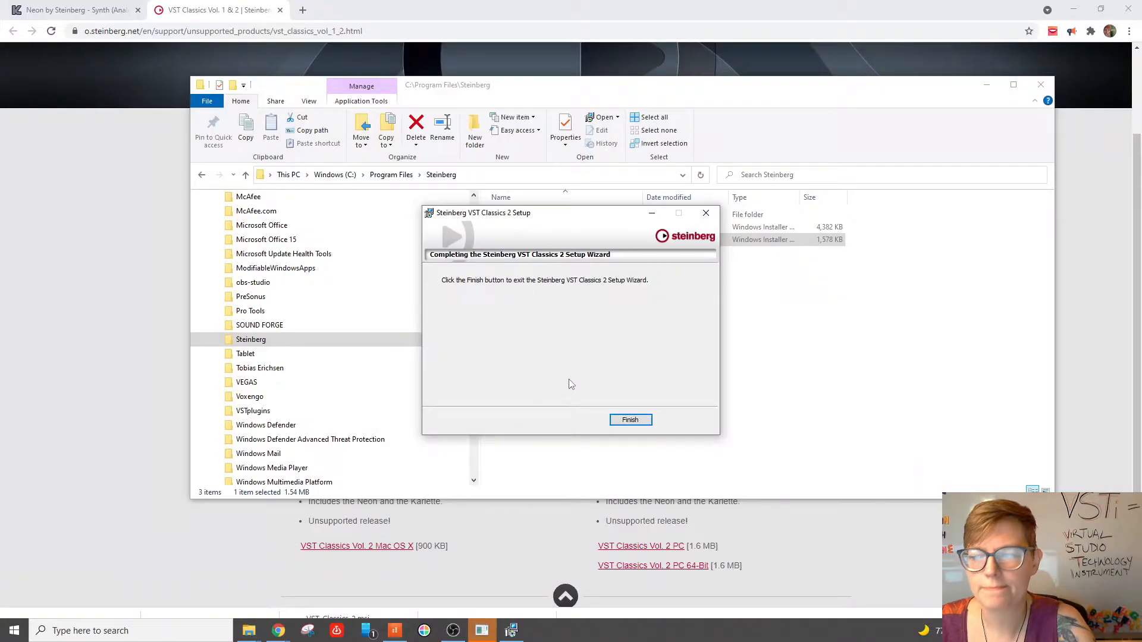
left_click(639, 425)
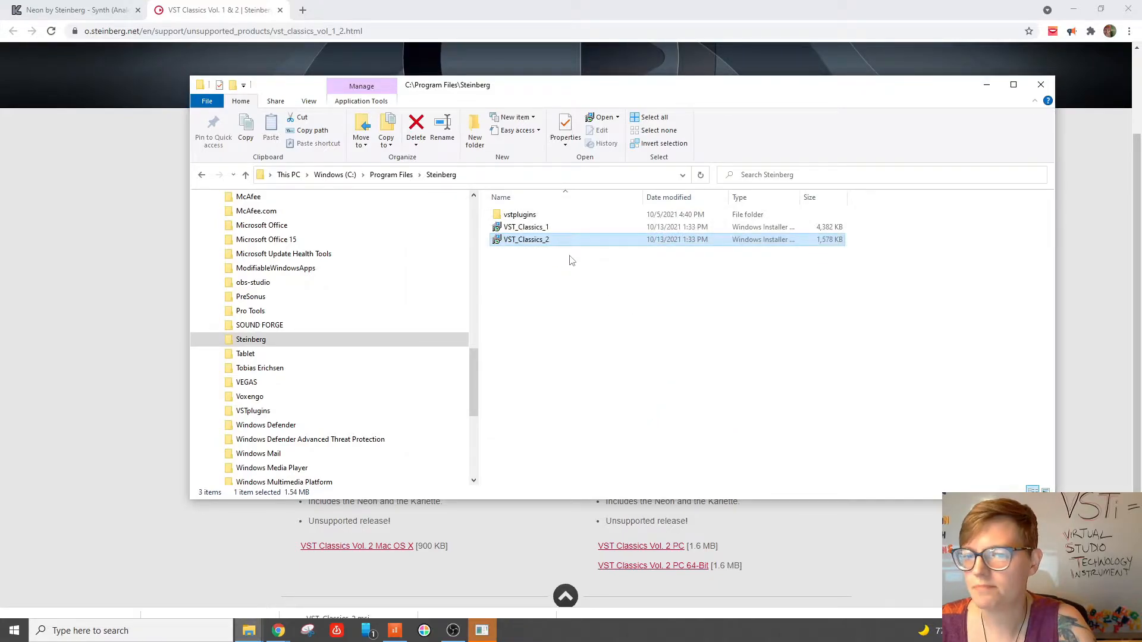
Install VST_Classics_1 from the Steinberg folder, accepting the license agreement and keeping the default install location
double_click(539, 229)
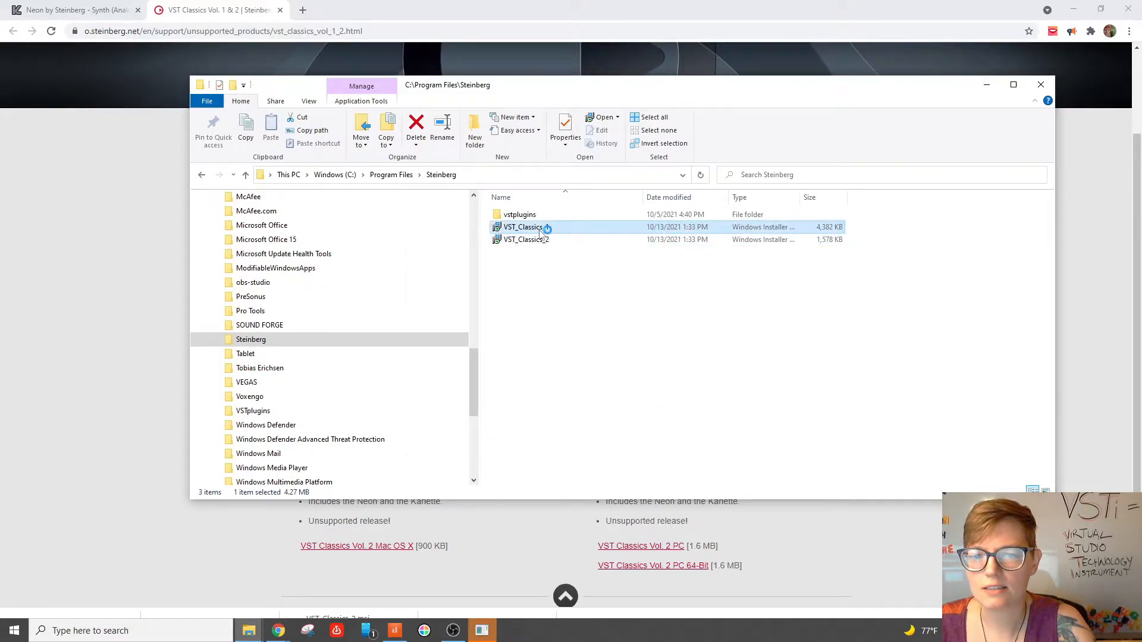
left_click(640, 420)
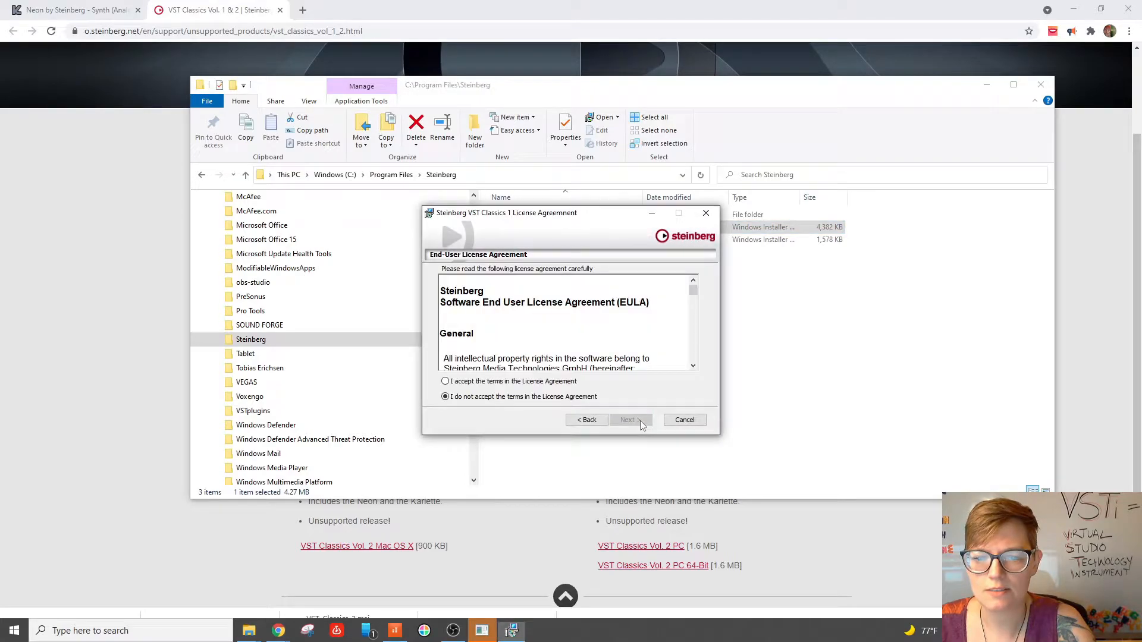
left_click(453, 384)
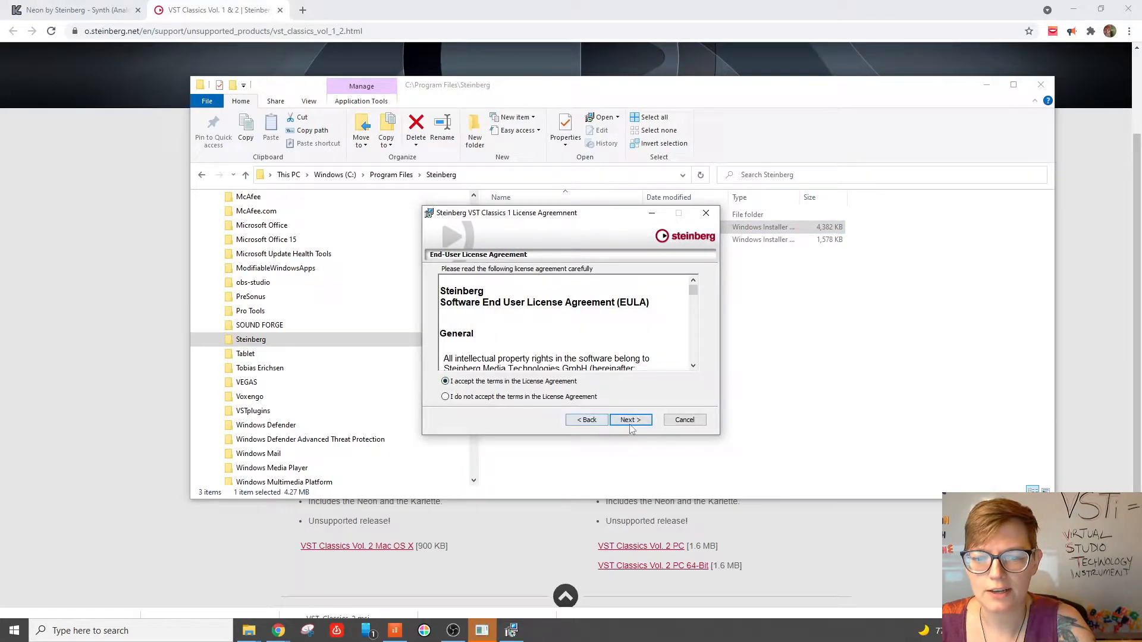
left_click(632, 420)
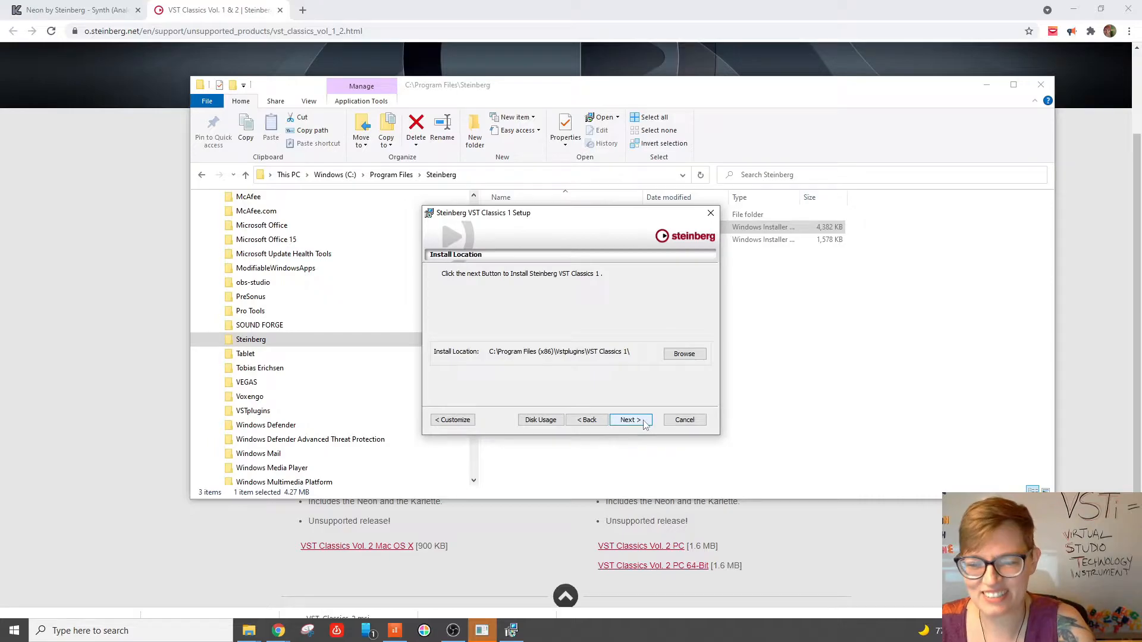
left_click(642, 423)
left_click(642, 422)
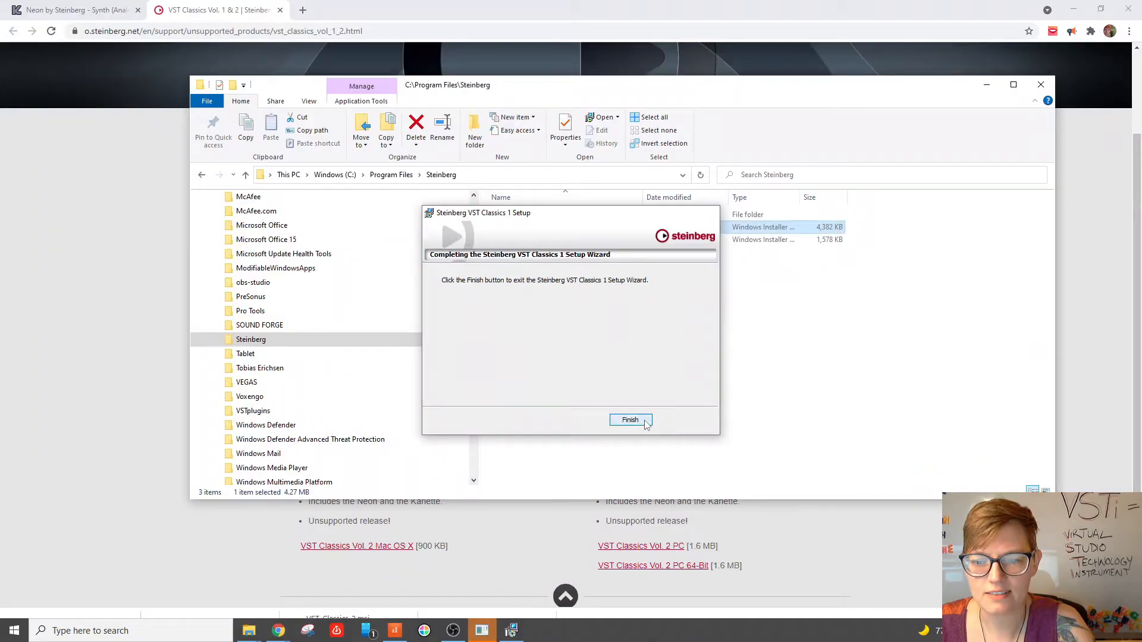
left_click(636, 423)
left_click(636, 231)
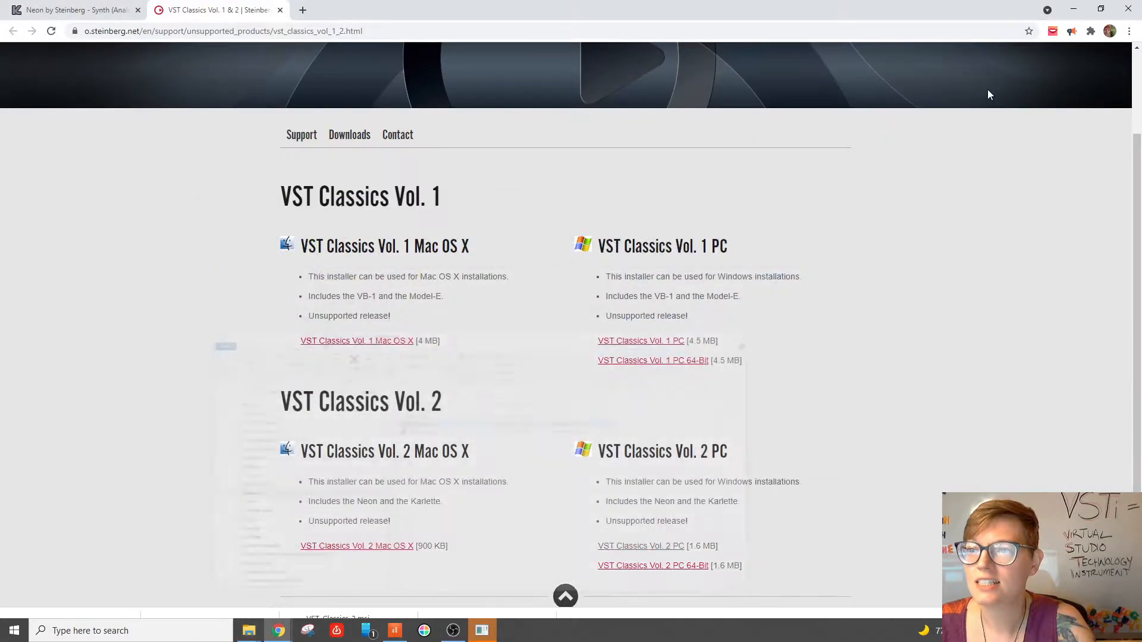
Switch to Cakewalk and check the replacement synths offered for the Cakewalk TTS-1 track, sorted by manufacturer
left_click(985, 87)
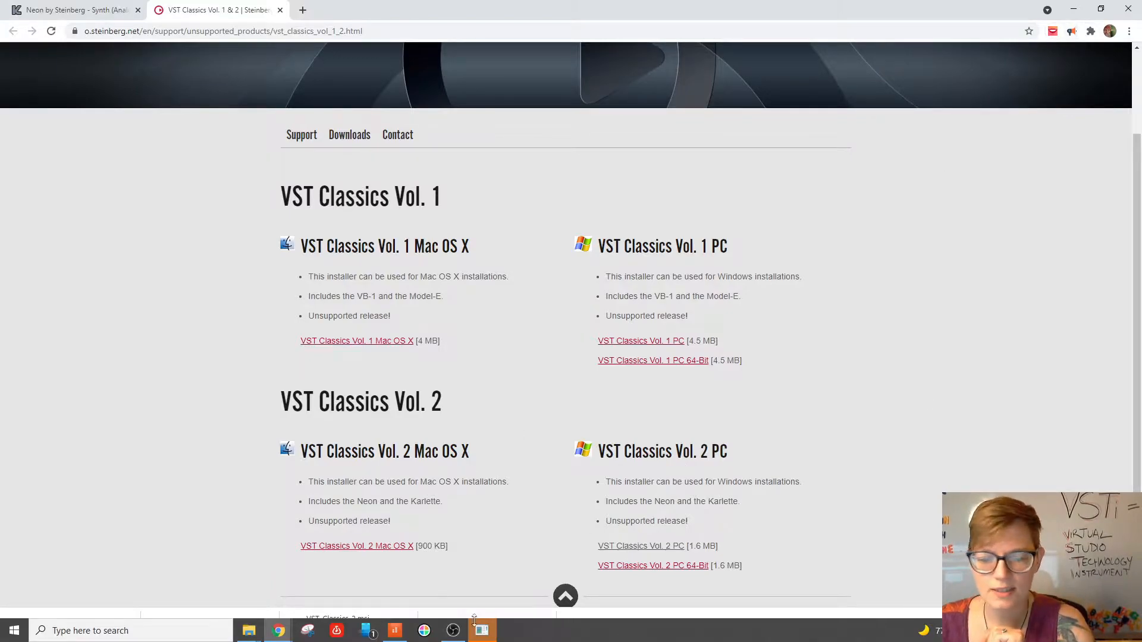
left_click(394, 631)
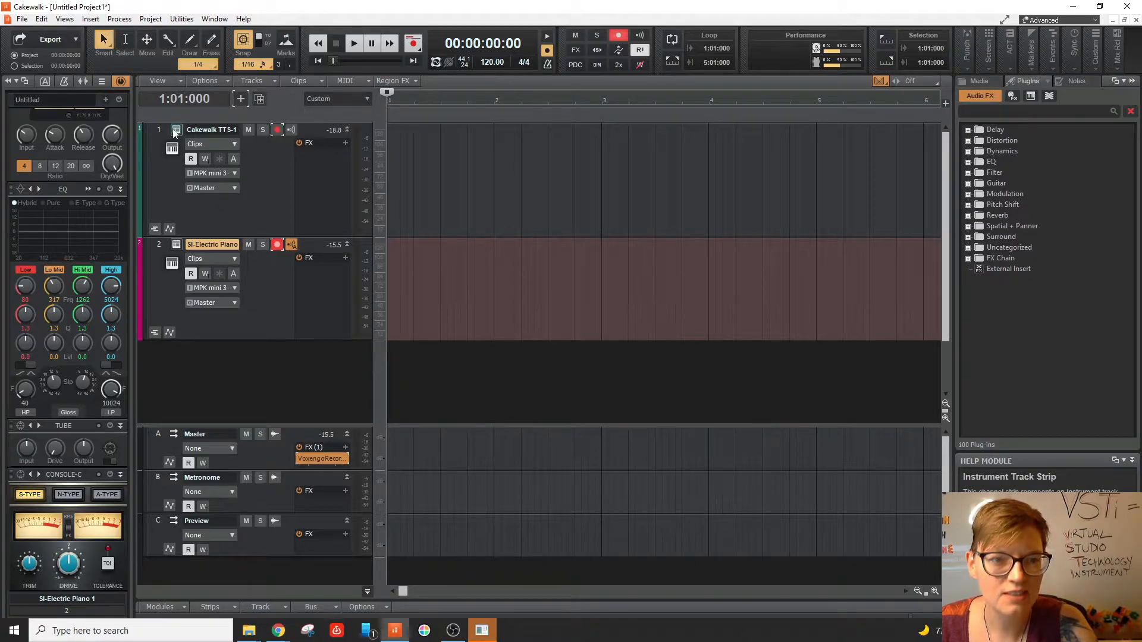
left_click(267, 168)
right_click(264, 171)
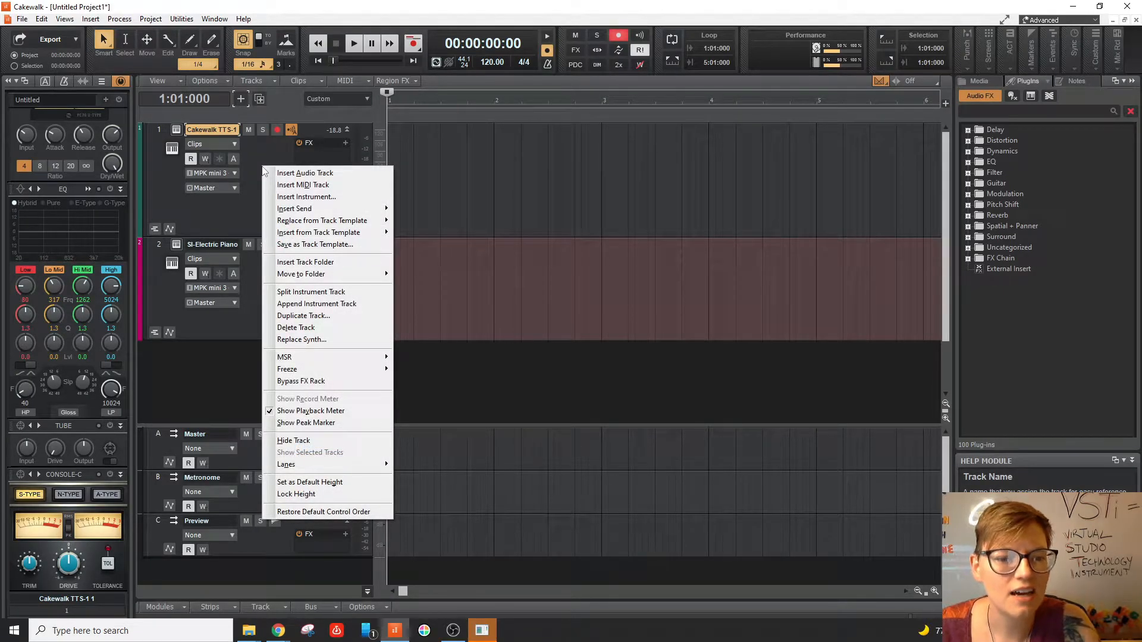
left_click(302, 341)
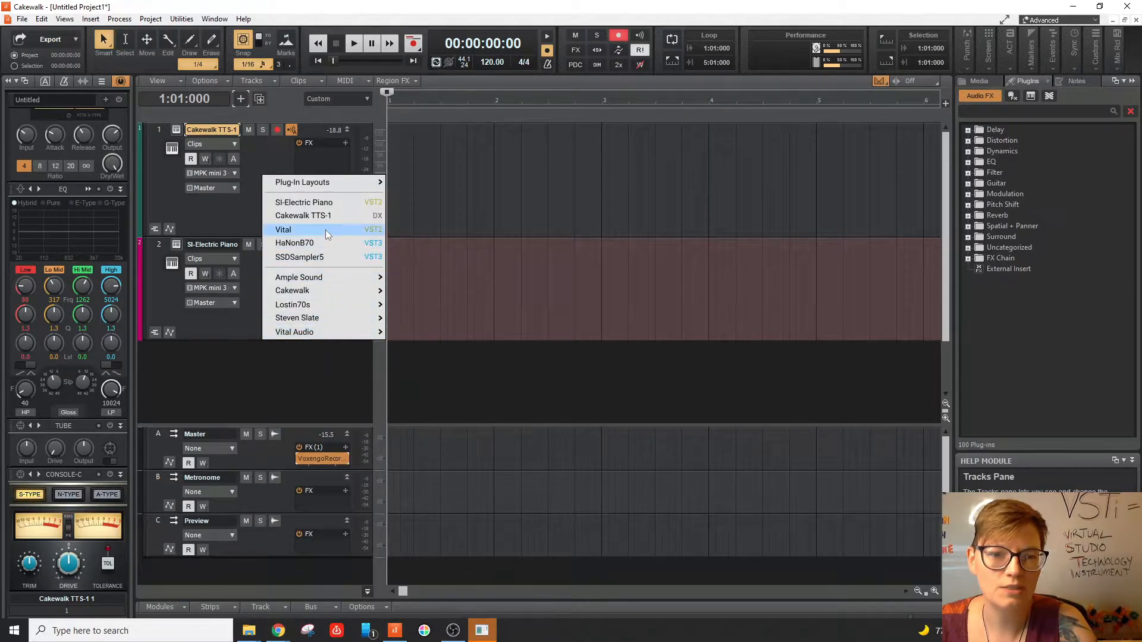
mouse_move(337, 184)
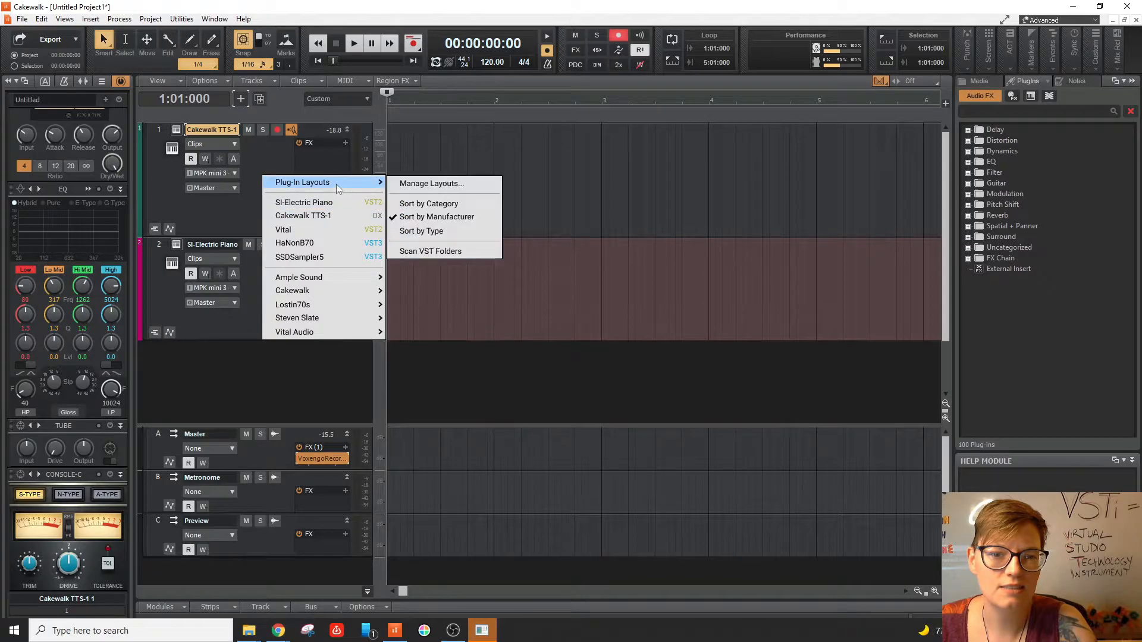
left_click(443, 220)
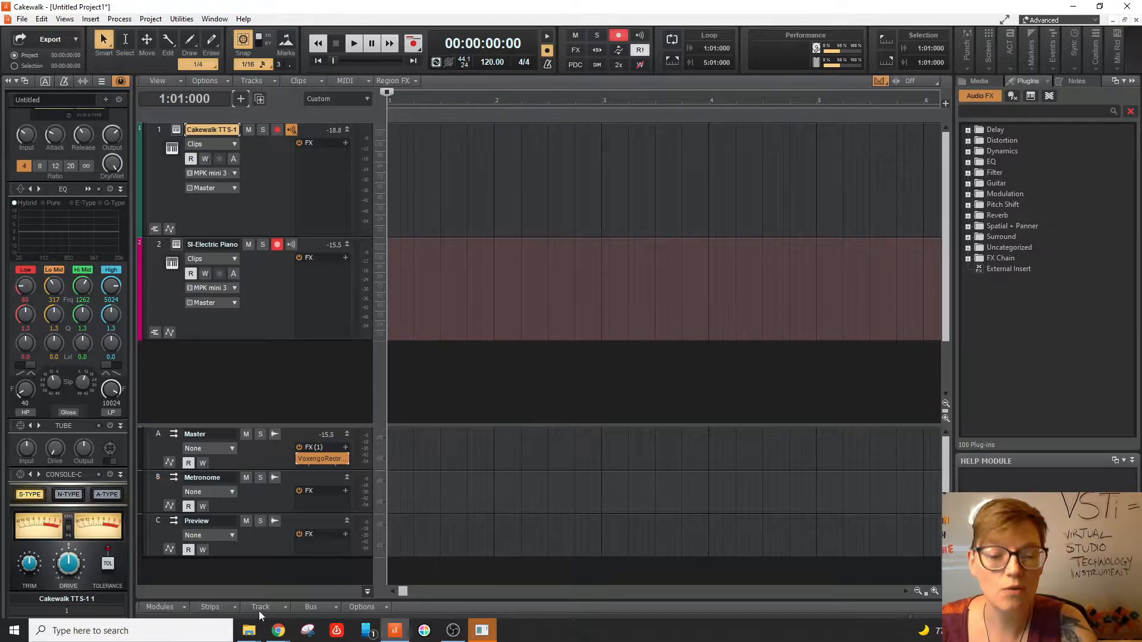
Return to File Explorer's Steinberg window and look through the Program Files folders for the installed plug-ins
mouse_move(263, 626)
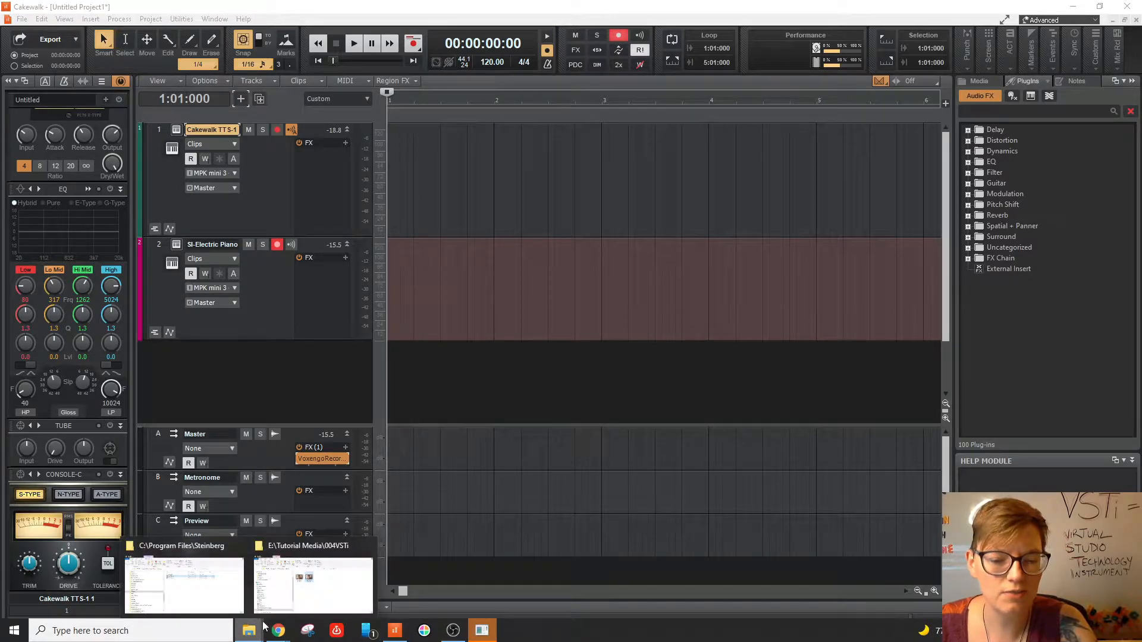
left_click(194, 585)
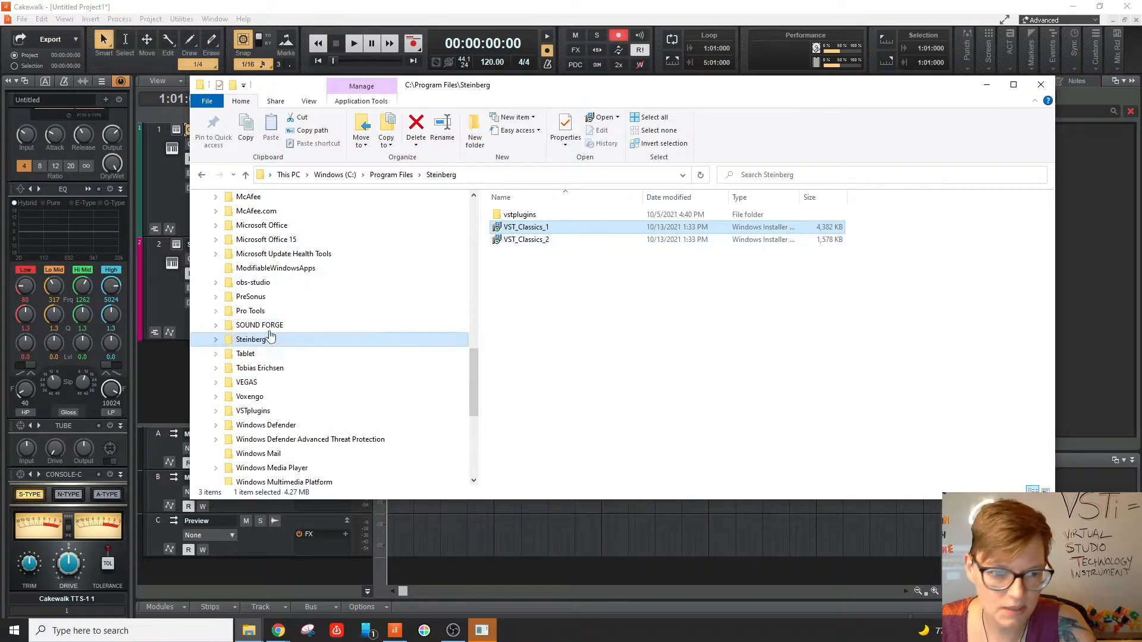
scroll(324, 395, "down", 2)
scroll(327, 407, "up", 10)
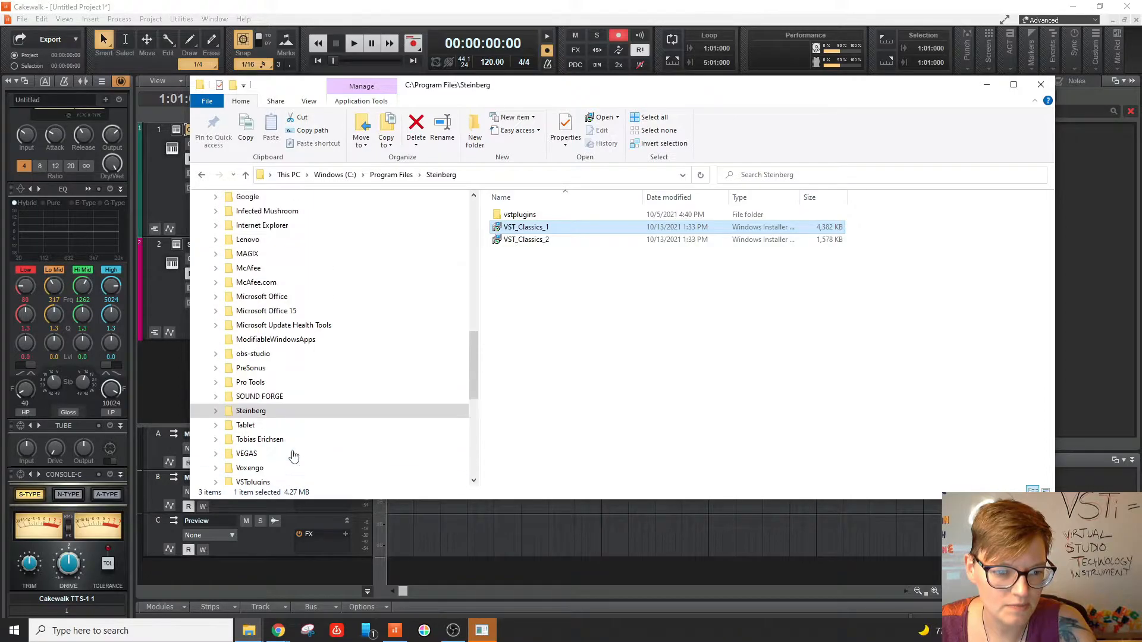
scroll(330, 404, "down", 7)
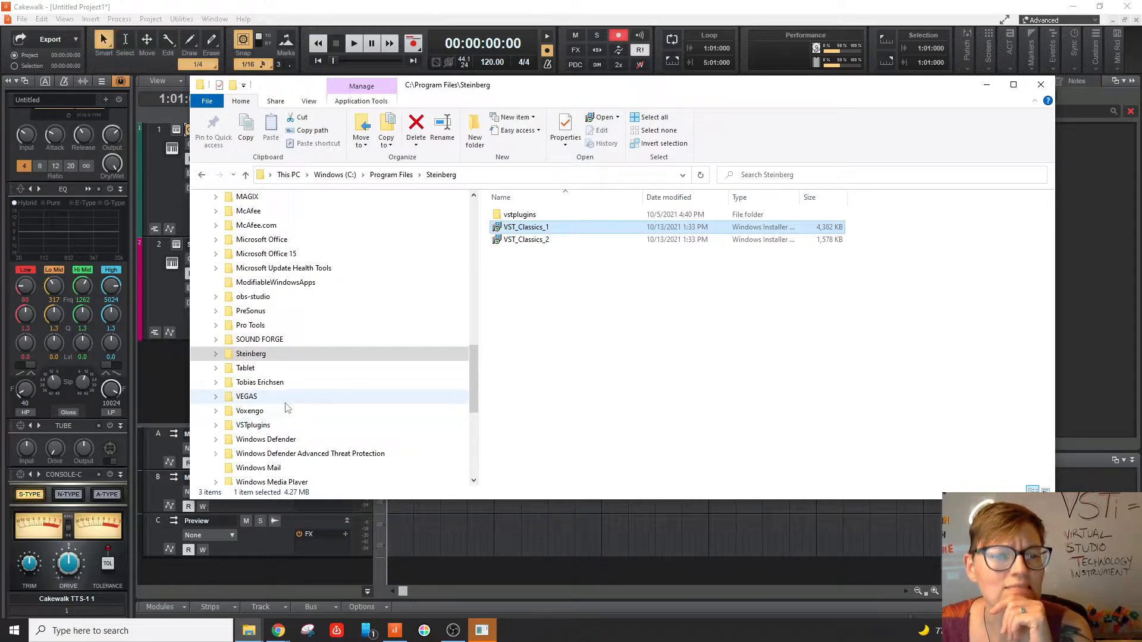
scroll(254, 416, "up", 12)
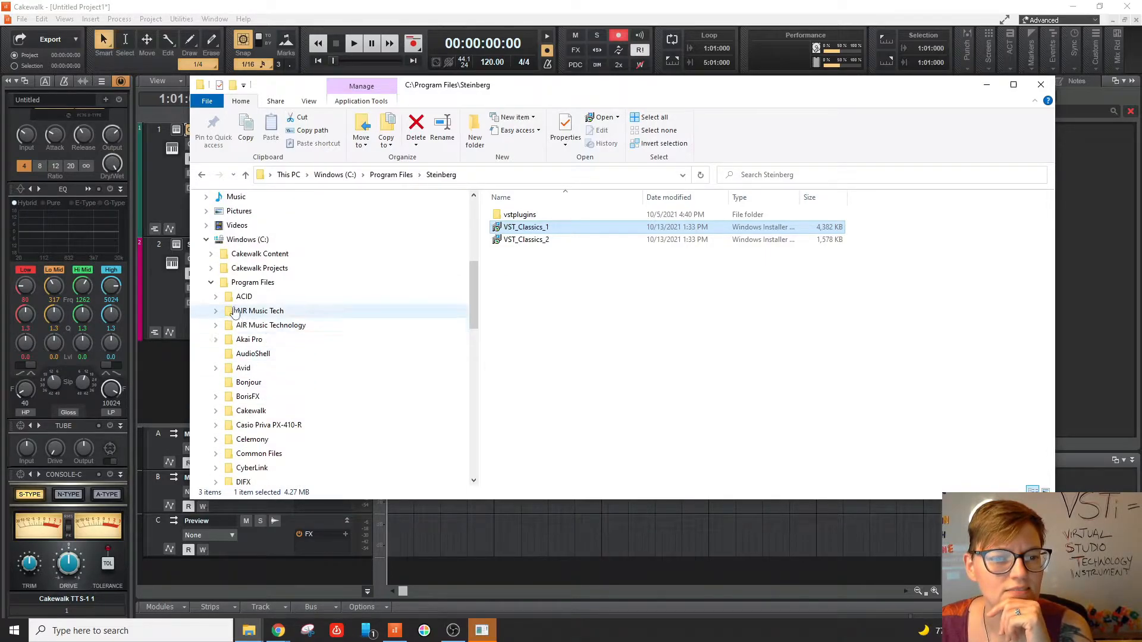
Collapse Program Files, expand Program Files (x86), and inspect the vstplugins folder inside its Steinberg folder
left_click(212, 283)
left_click(212, 311)
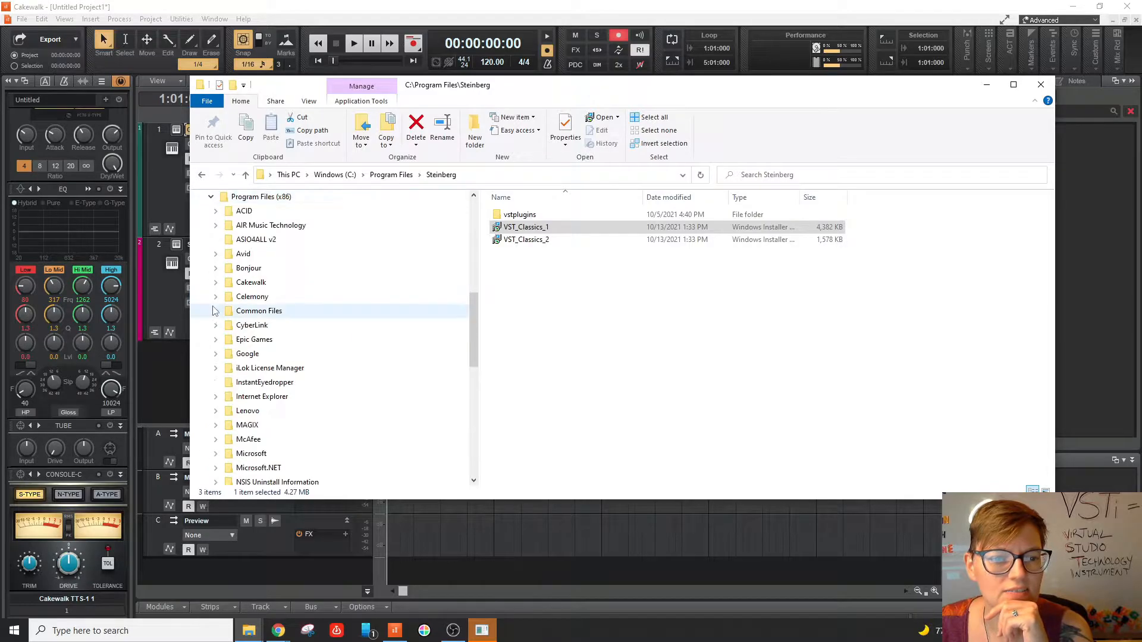
scroll(365, 408, "down", 8)
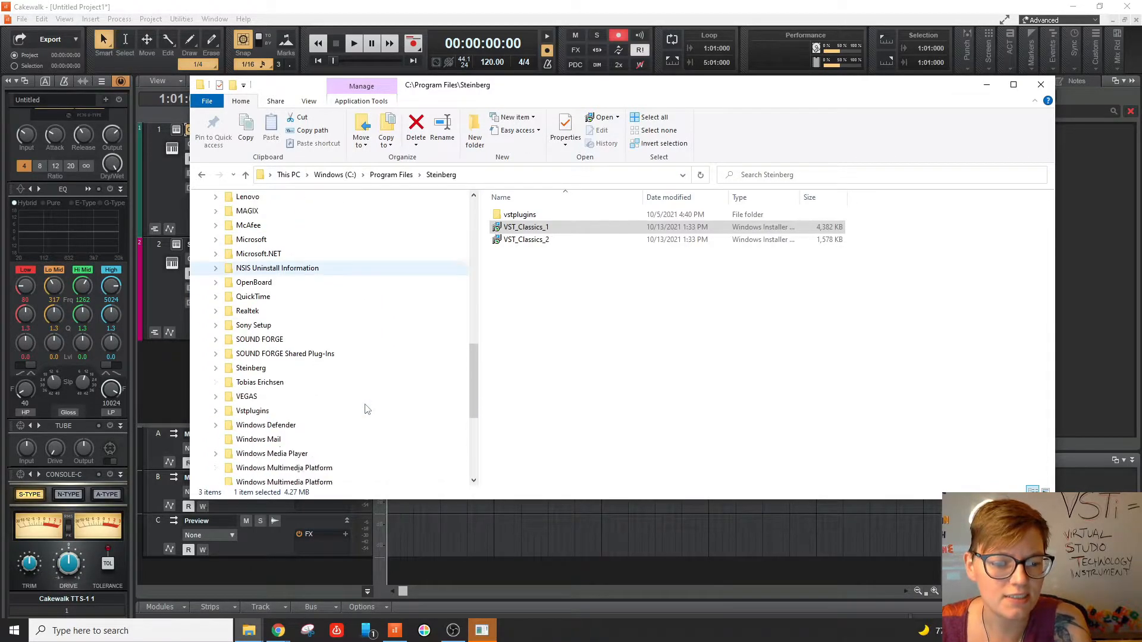
scroll(364, 408, "up", 10)
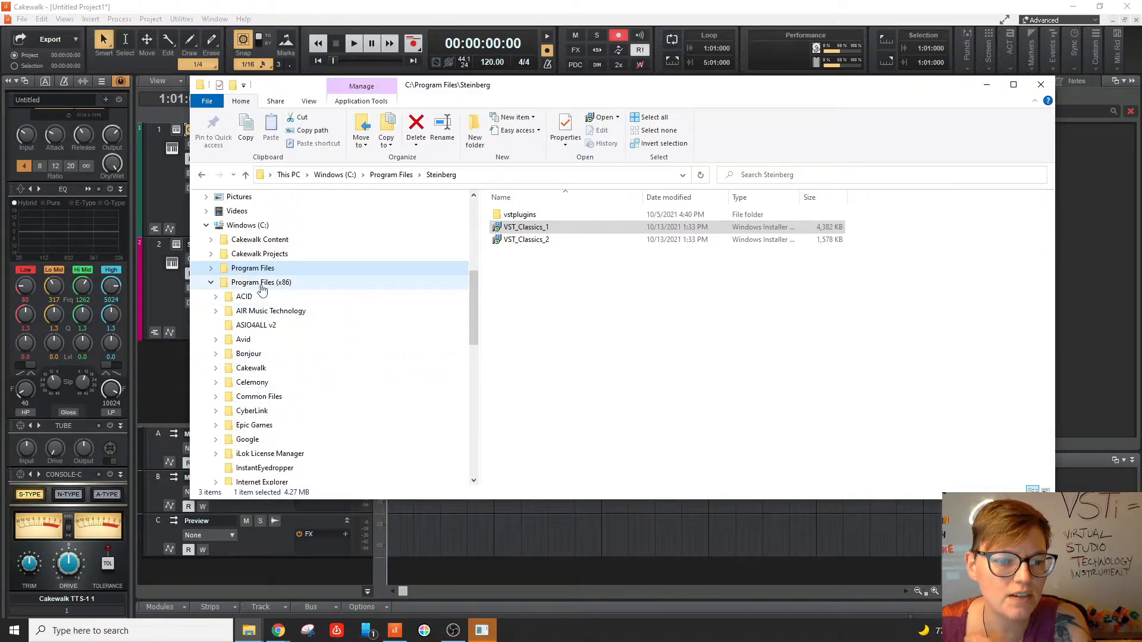
scroll(367, 443, "down", 6)
scroll(366, 441, "down", 1)
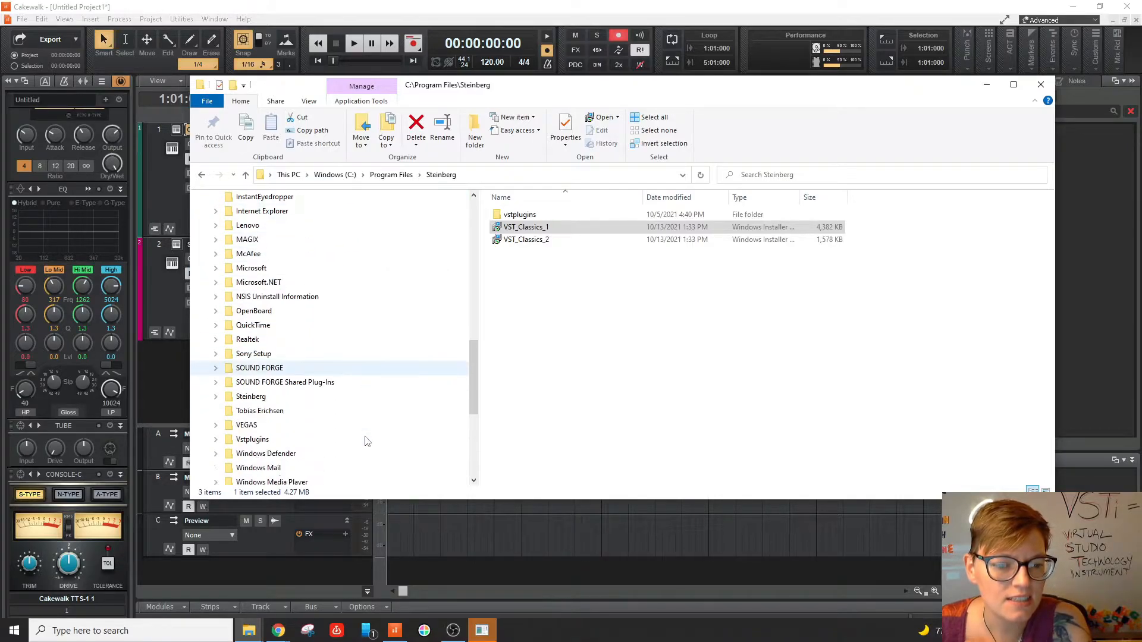
left_click(257, 400)
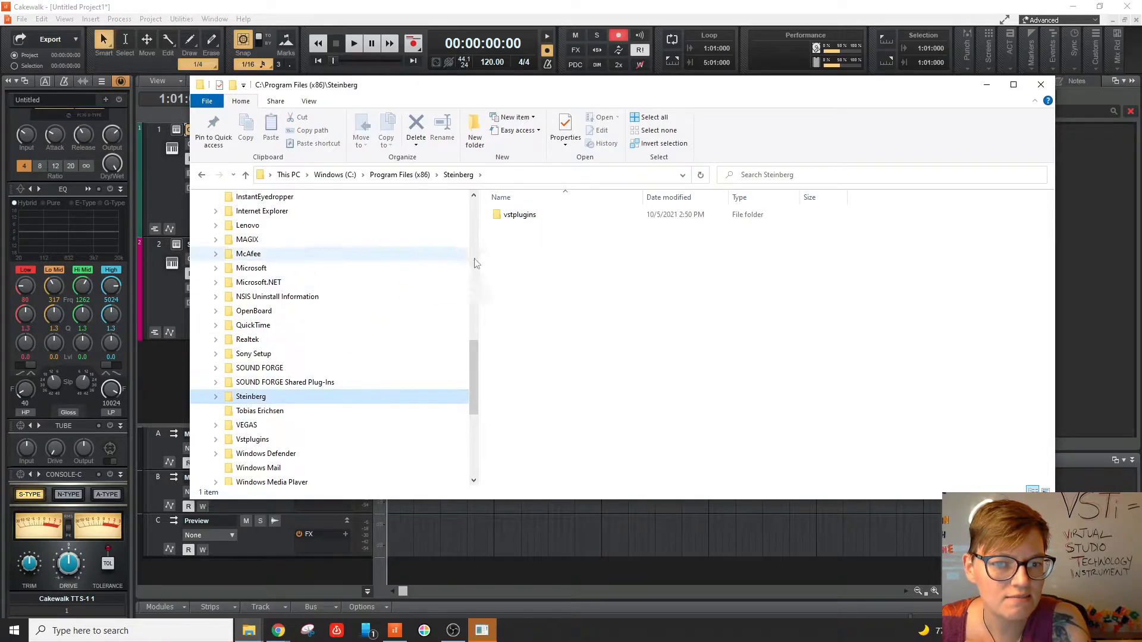
double_click(523, 216)
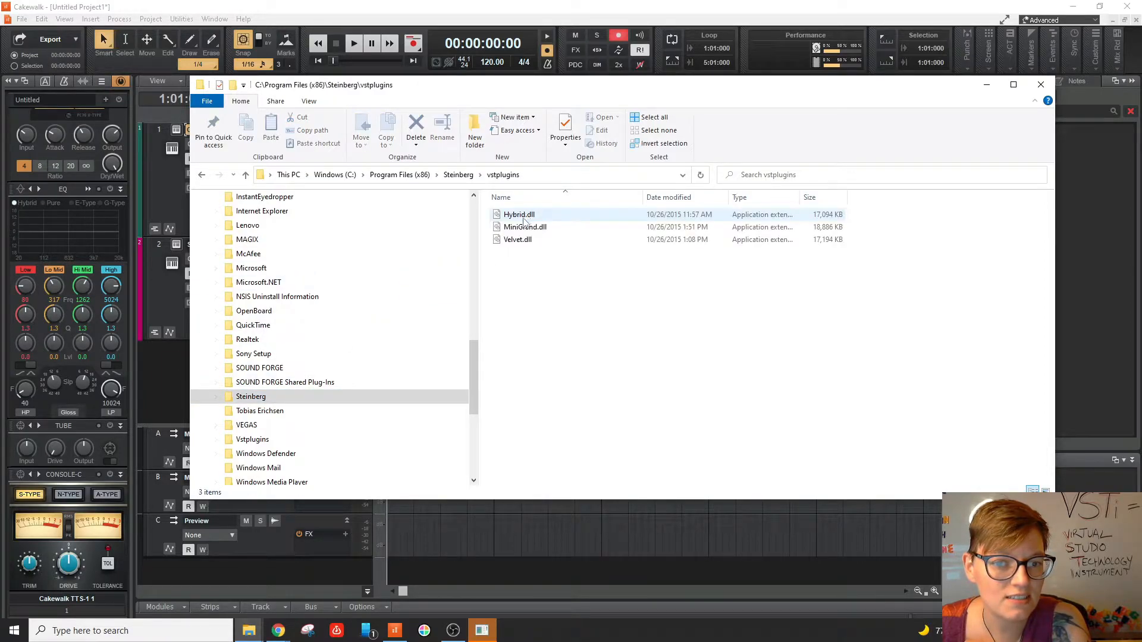
Open the VST Classics 2 folder inside Program Files (x86)\Vstplugins
left_click(254, 439)
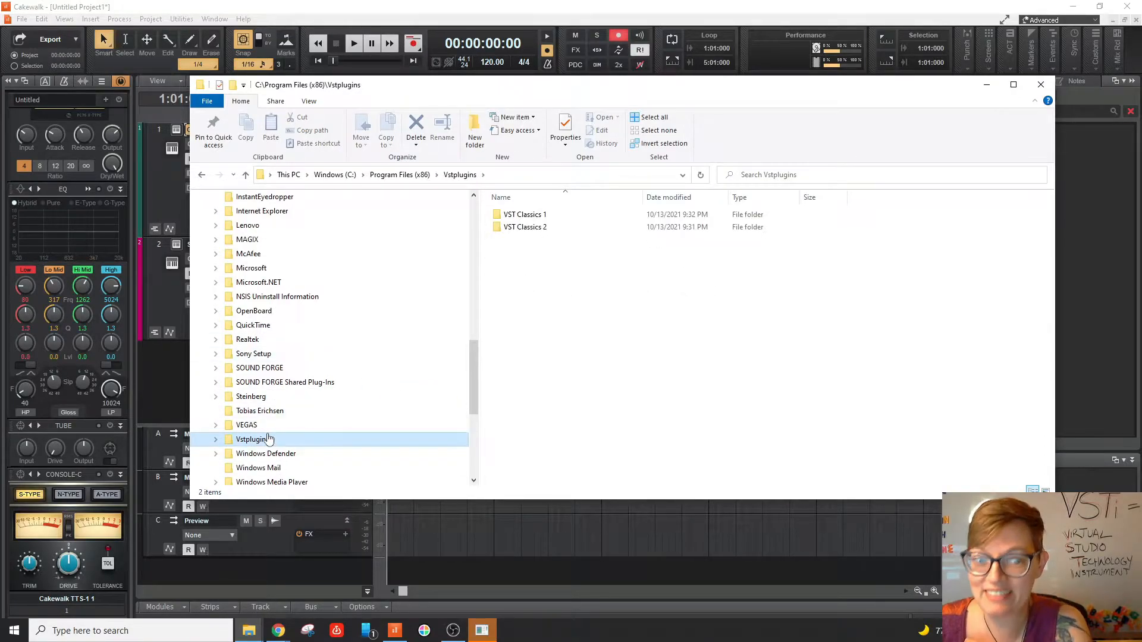
double_click(524, 228)
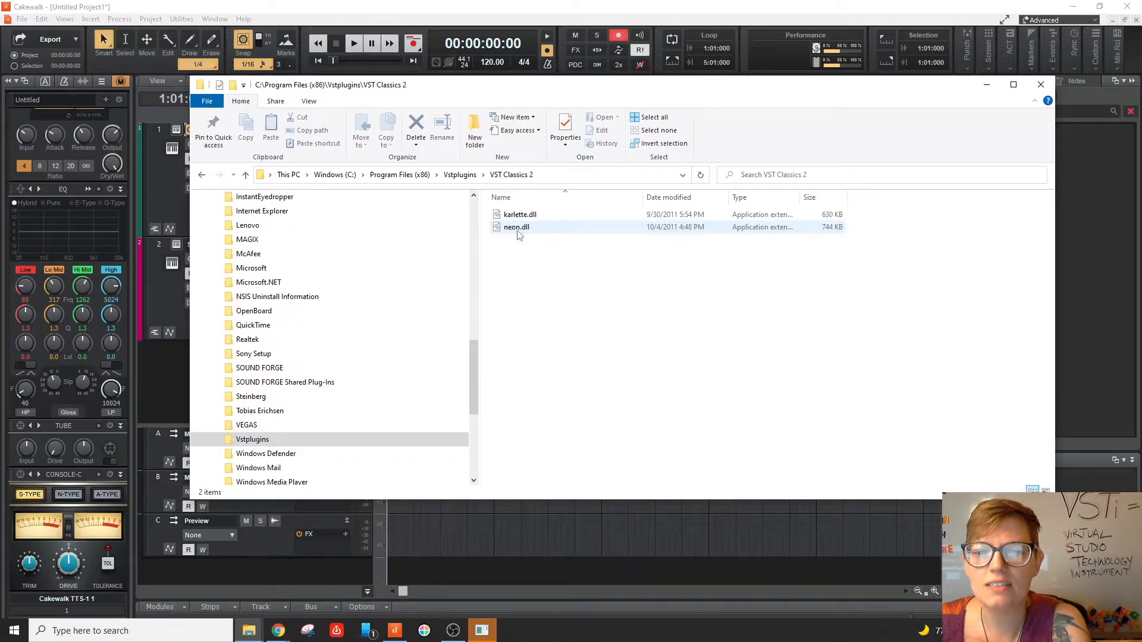
Select neon.dll in the VST Classics 2 folder, and switch to Cakewalk to open its VST Settings preferences
mouse_move(520, 234)
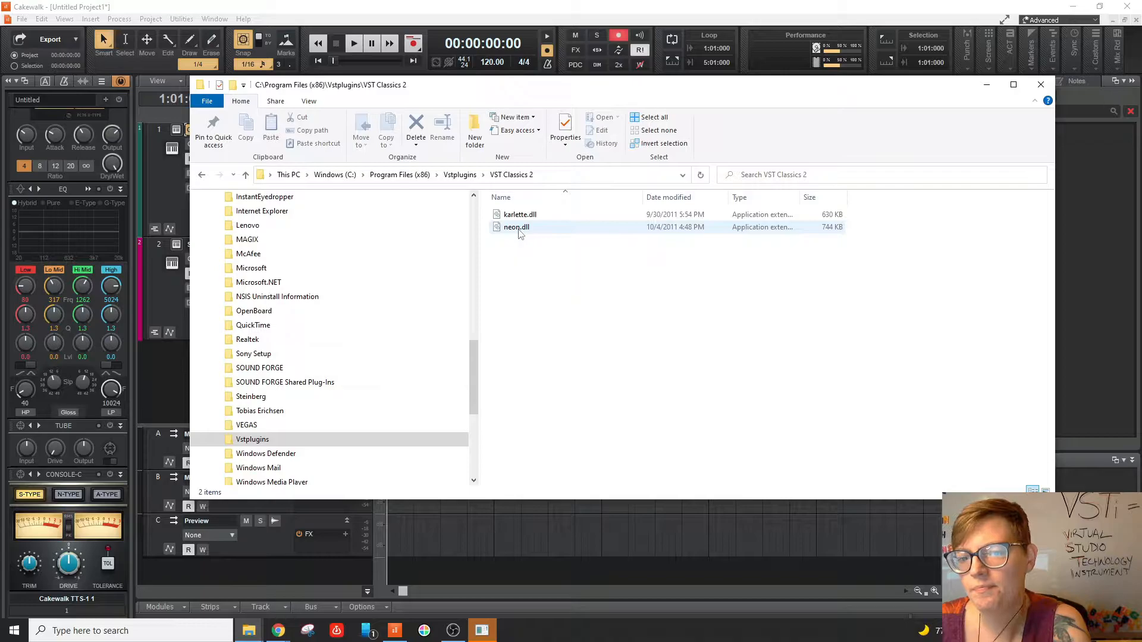
left_click(519, 232)
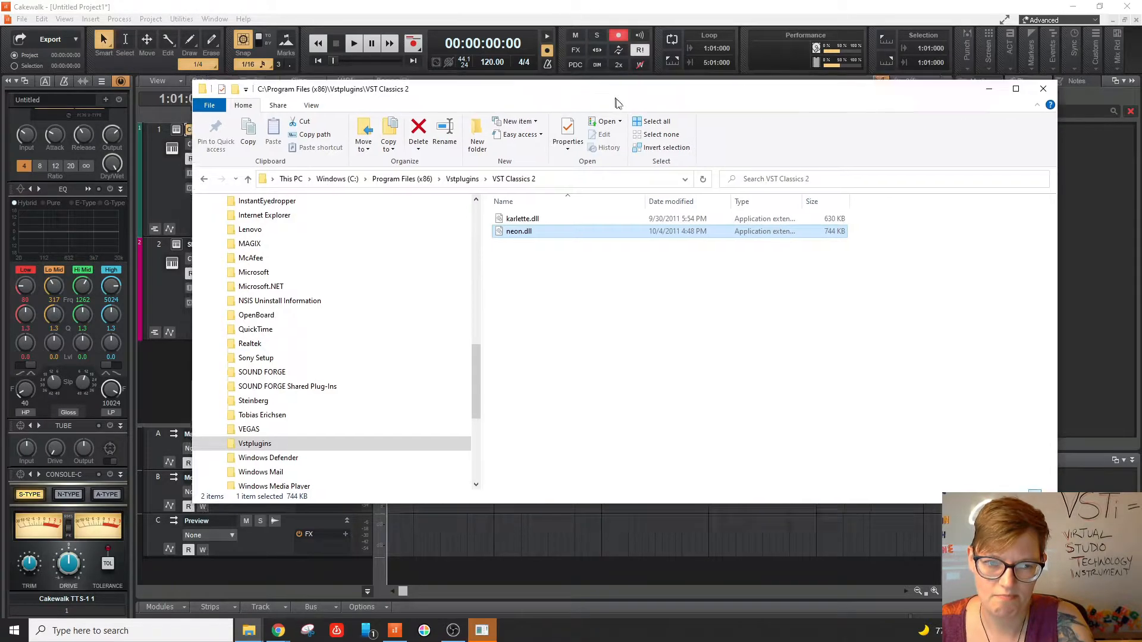
left_click(20, 19)
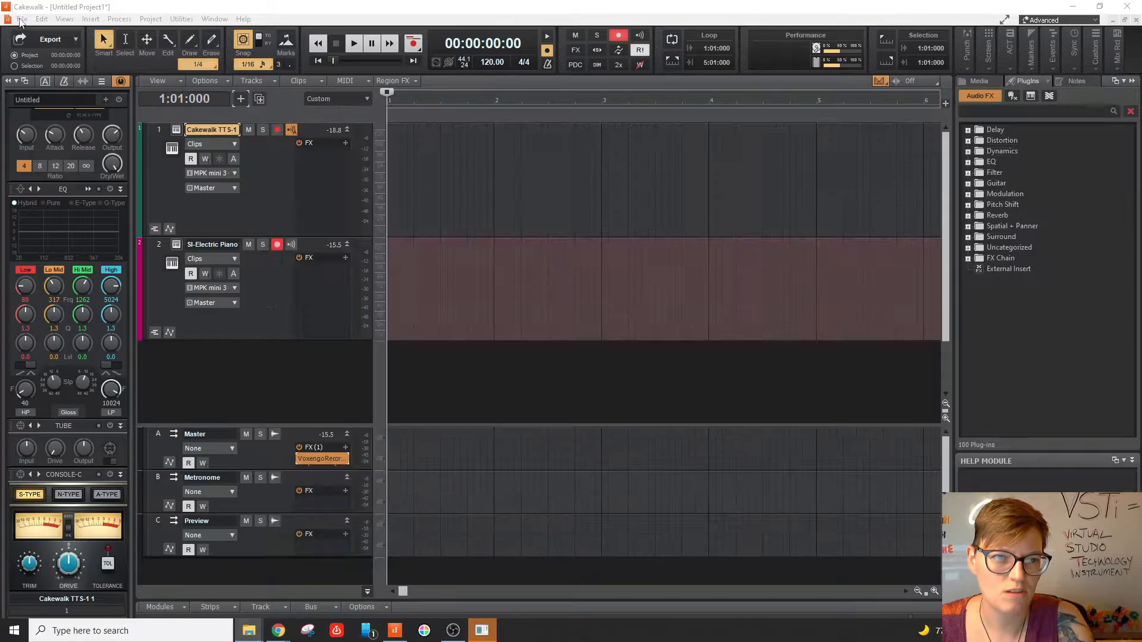
left_click(20, 19)
left_click(97, 211)
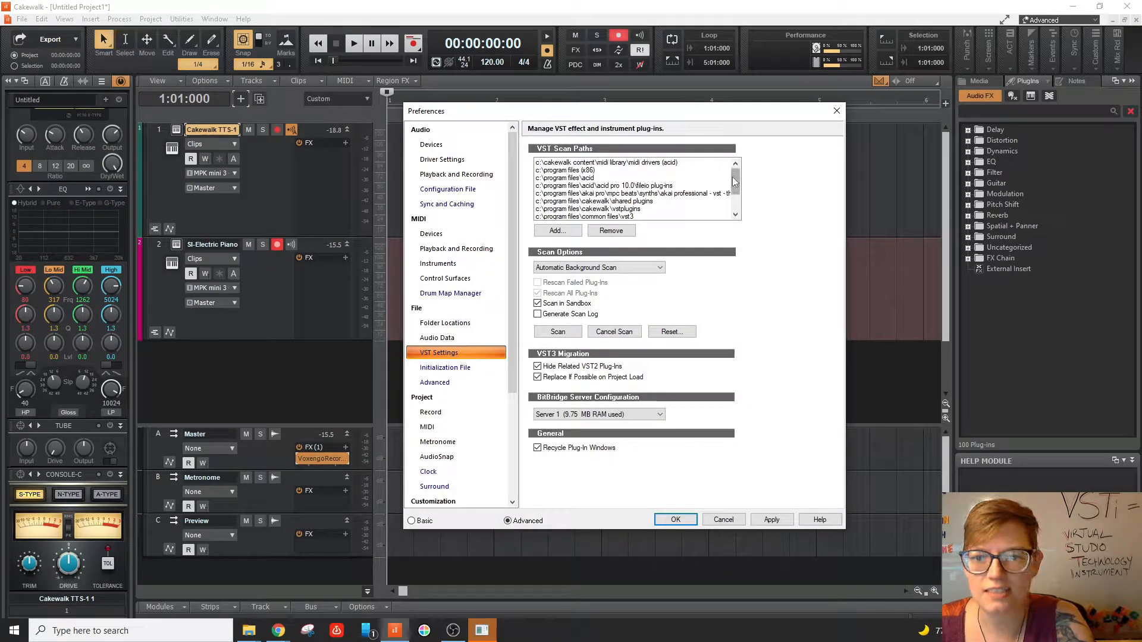
Add C:\Program Files (x86)\Vstplugins to the VST scan paths, apply the change and close Preferences
left_click(557, 232)
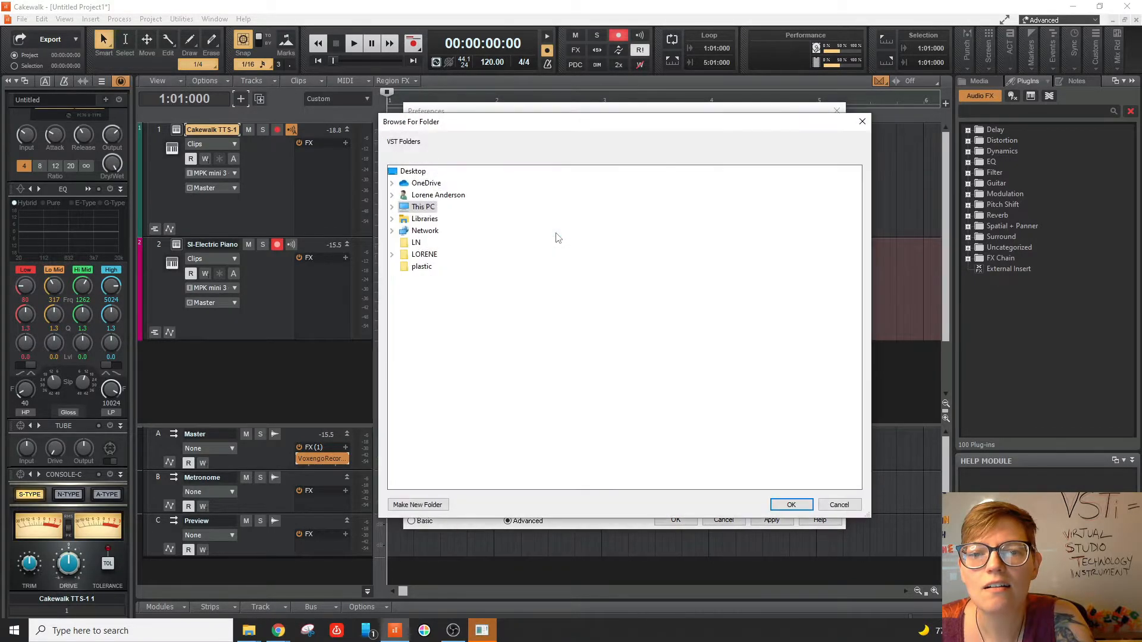
left_click(391, 207)
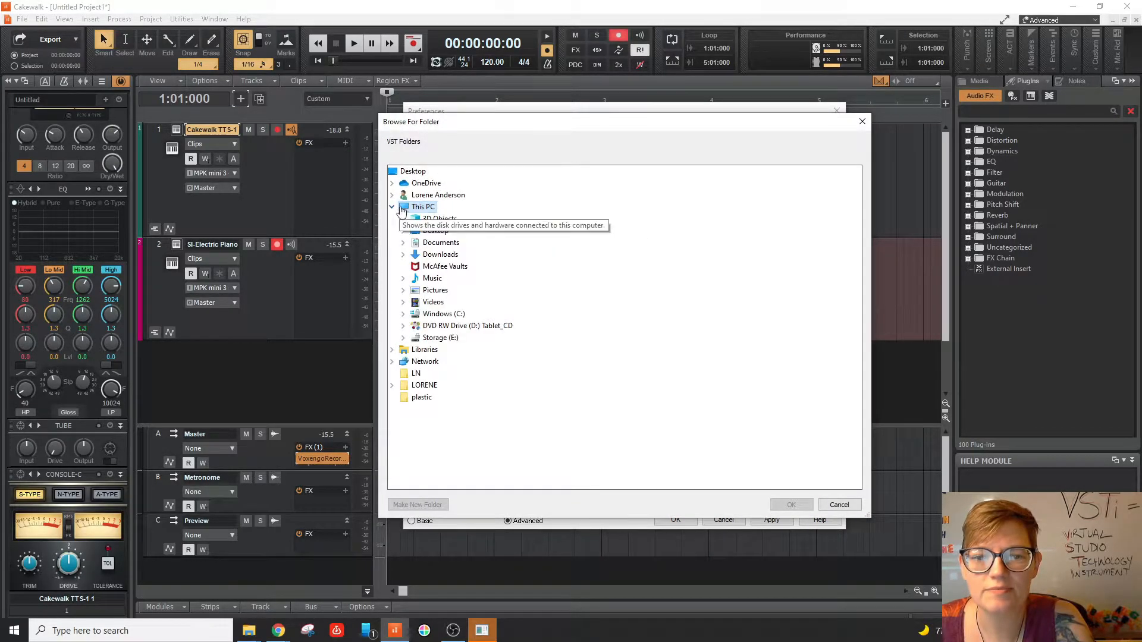
left_click(403, 314)
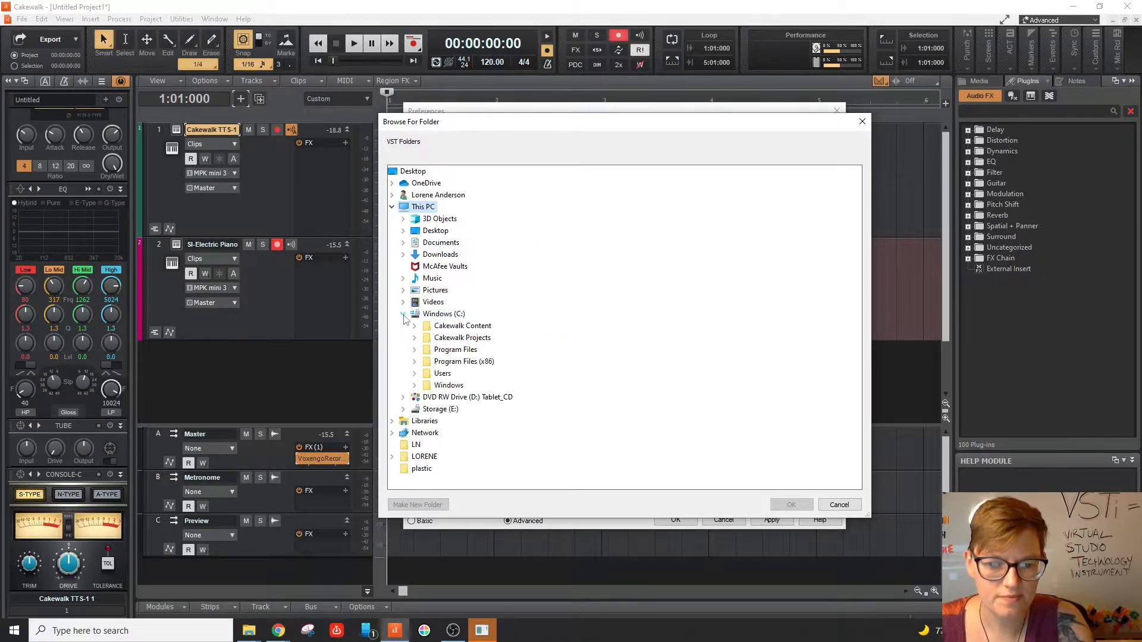
left_click(414, 362)
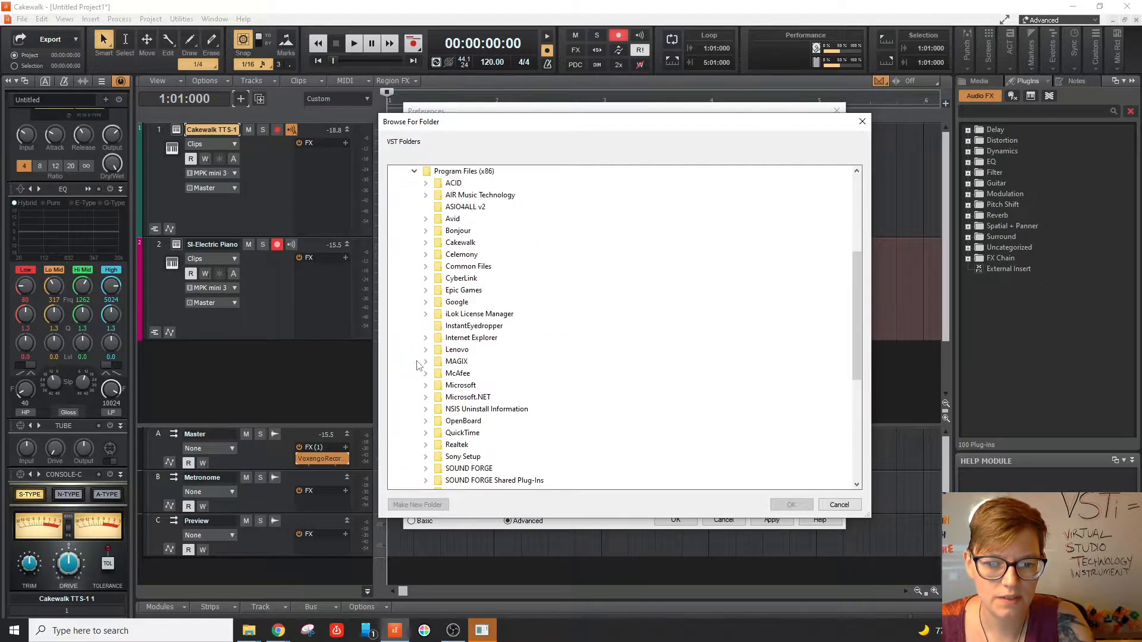
scroll(468, 410, "down", 7)
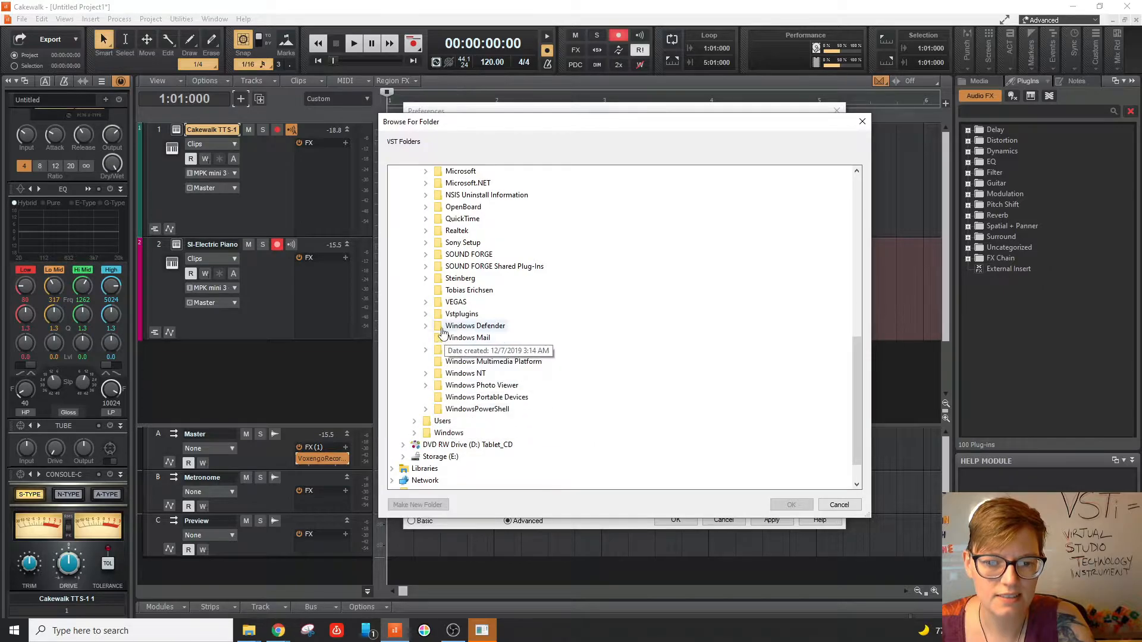
left_click(425, 315)
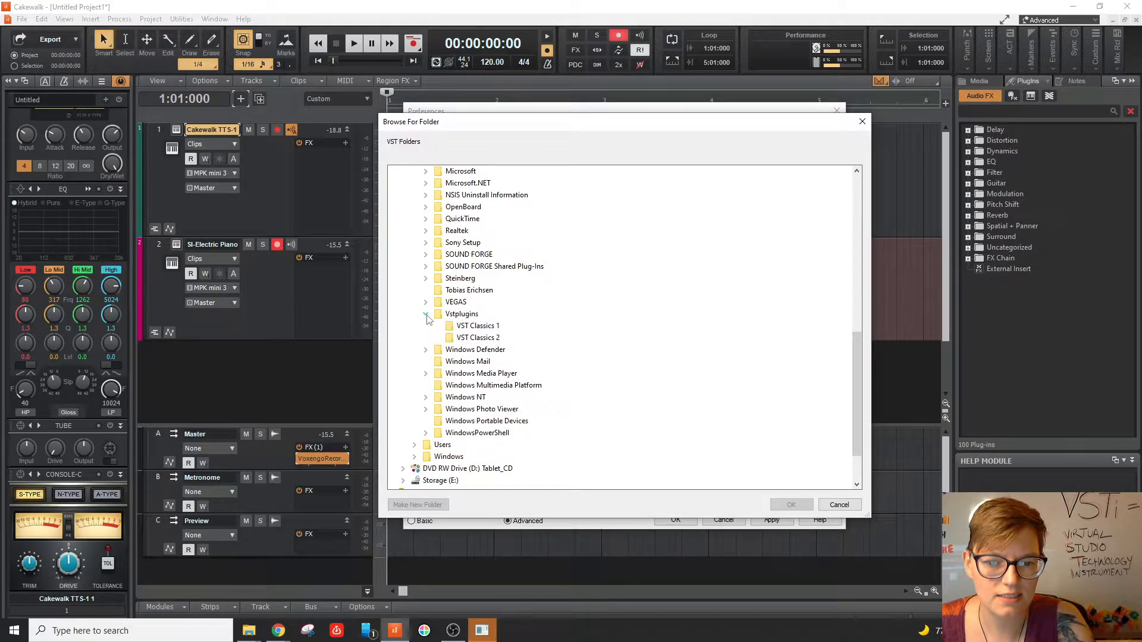
left_click(459, 314)
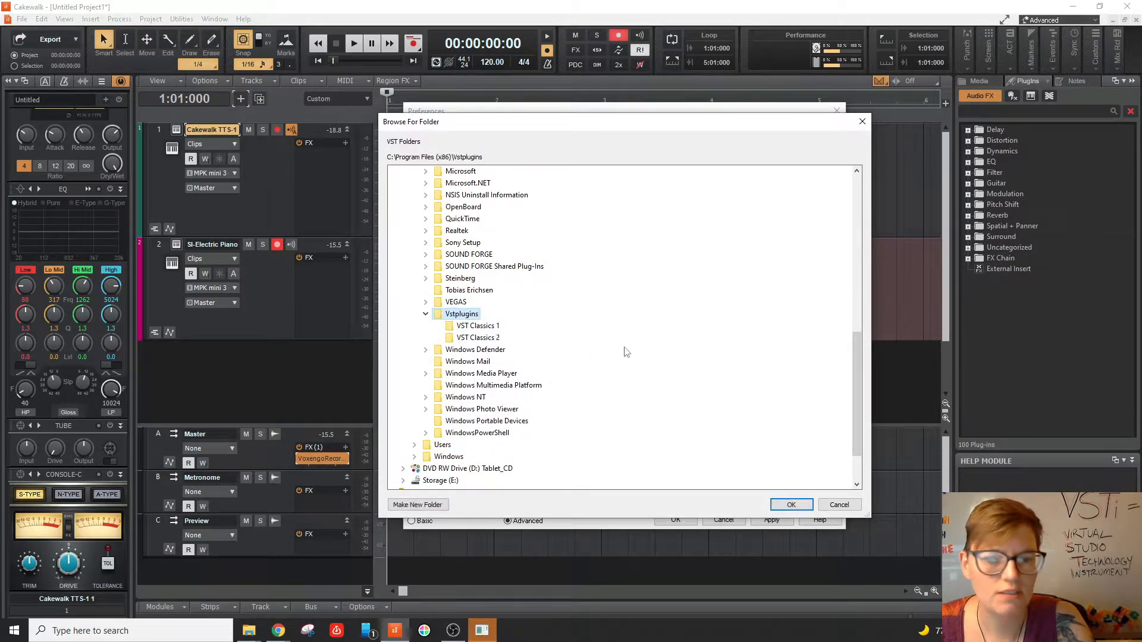
left_click(790, 505)
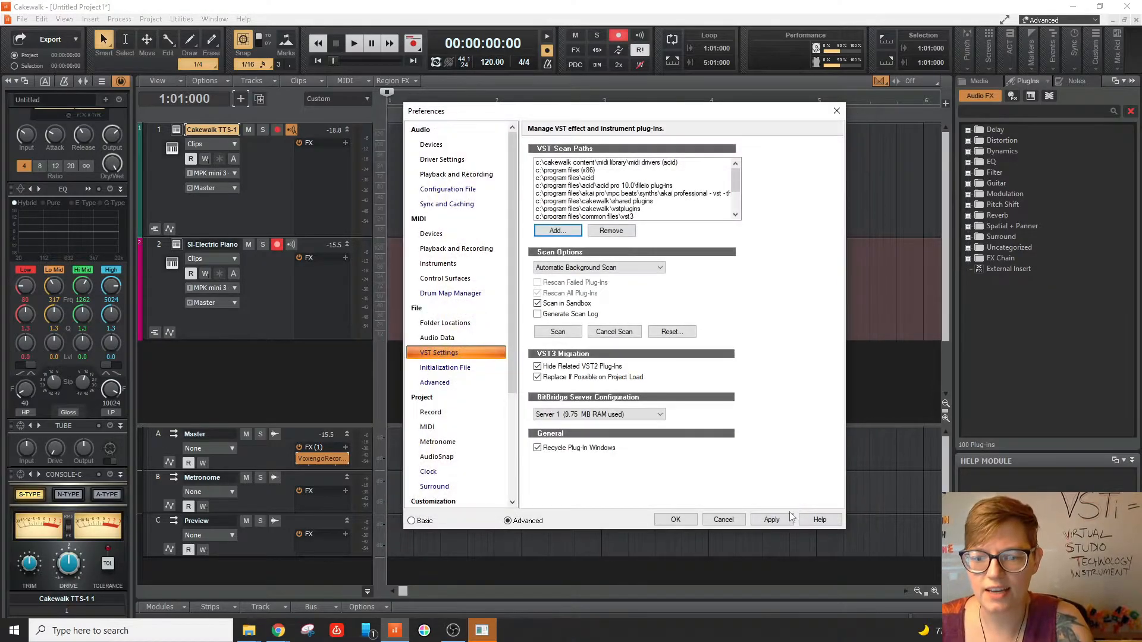
left_click(784, 521)
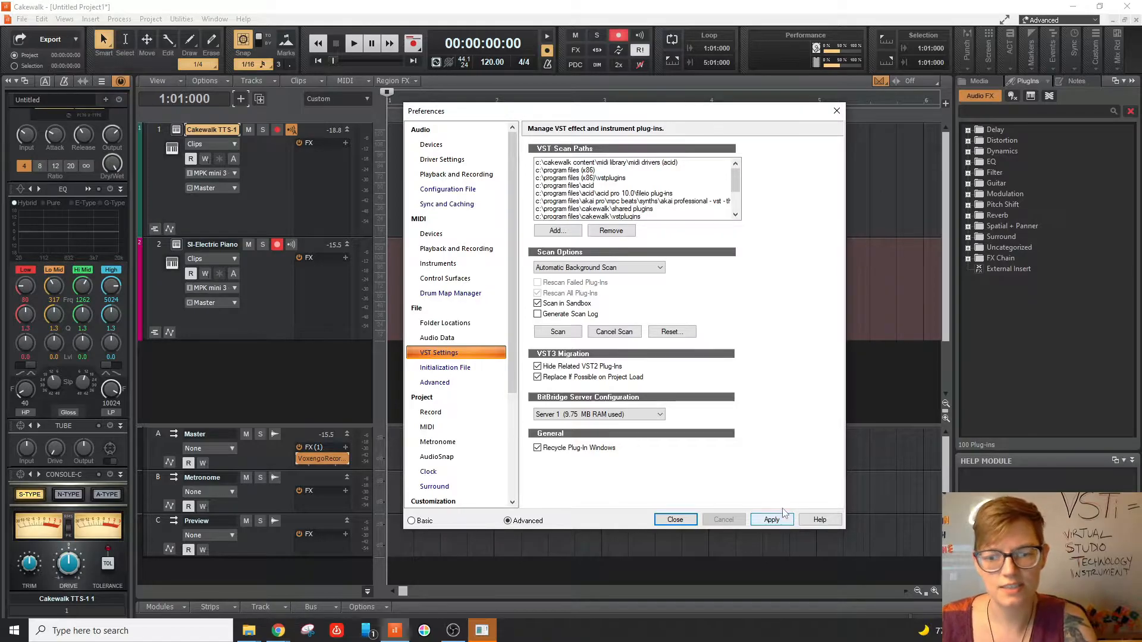
left_click(689, 522)
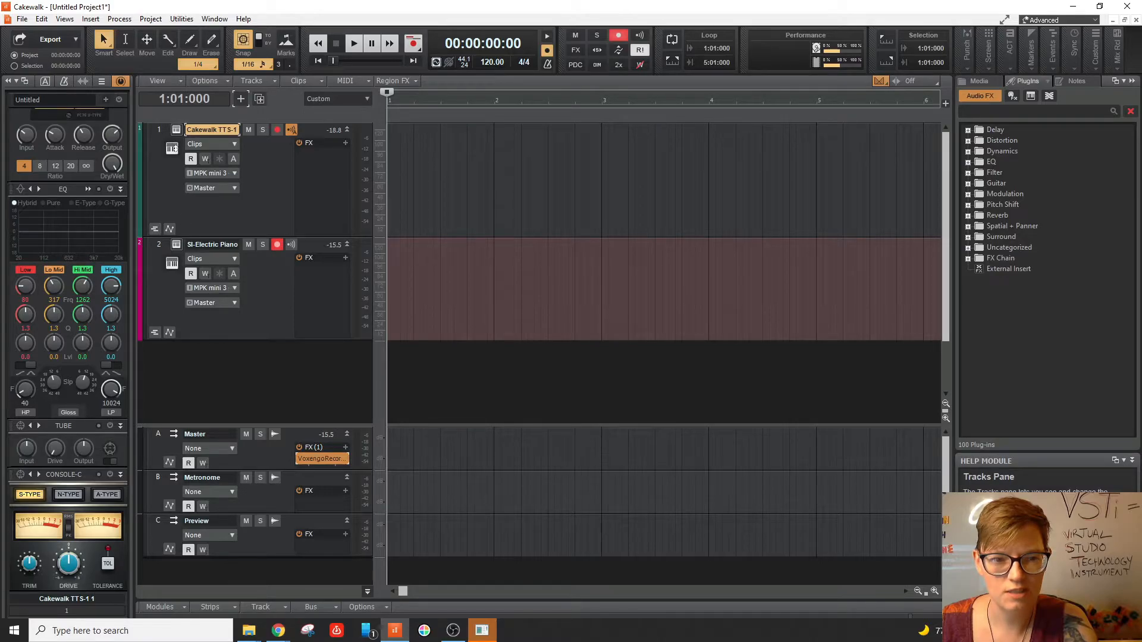
Check the replacement synths offered for the Cakewalk TTS-1 track and sort the plug-in layout by category
right_click(260, 161)
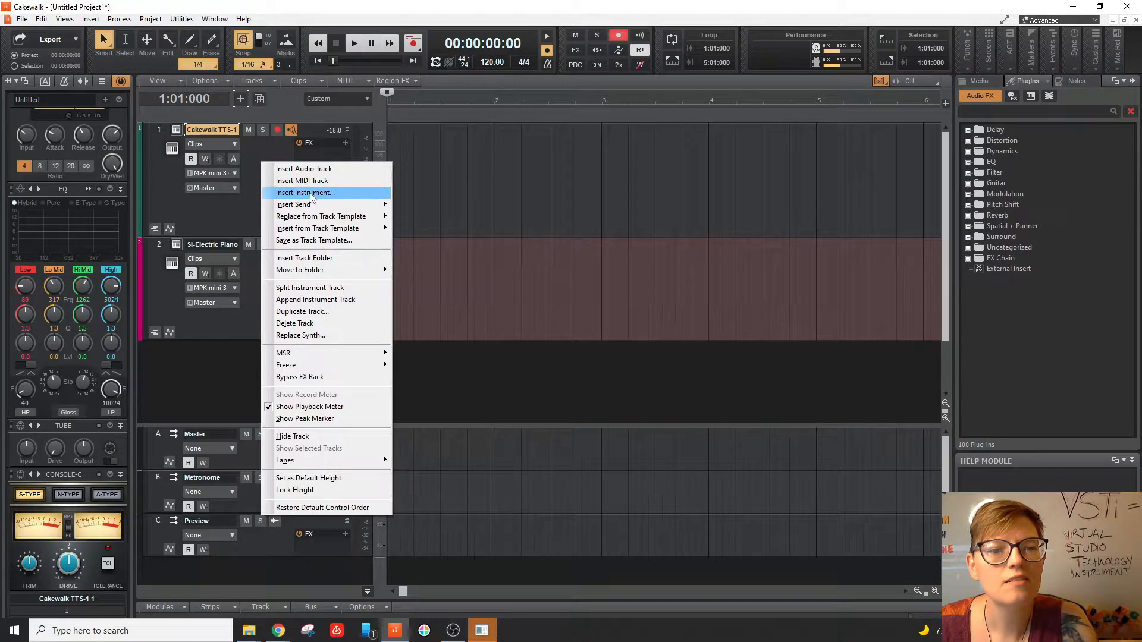
left_click(326, 334)
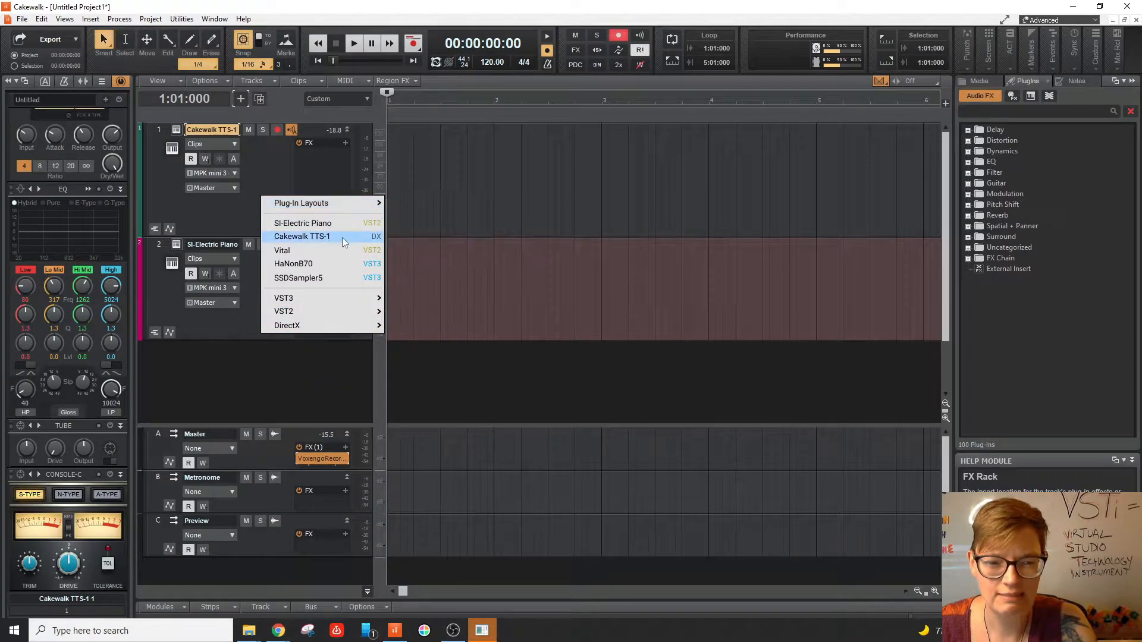
mouse_move(309, 310)
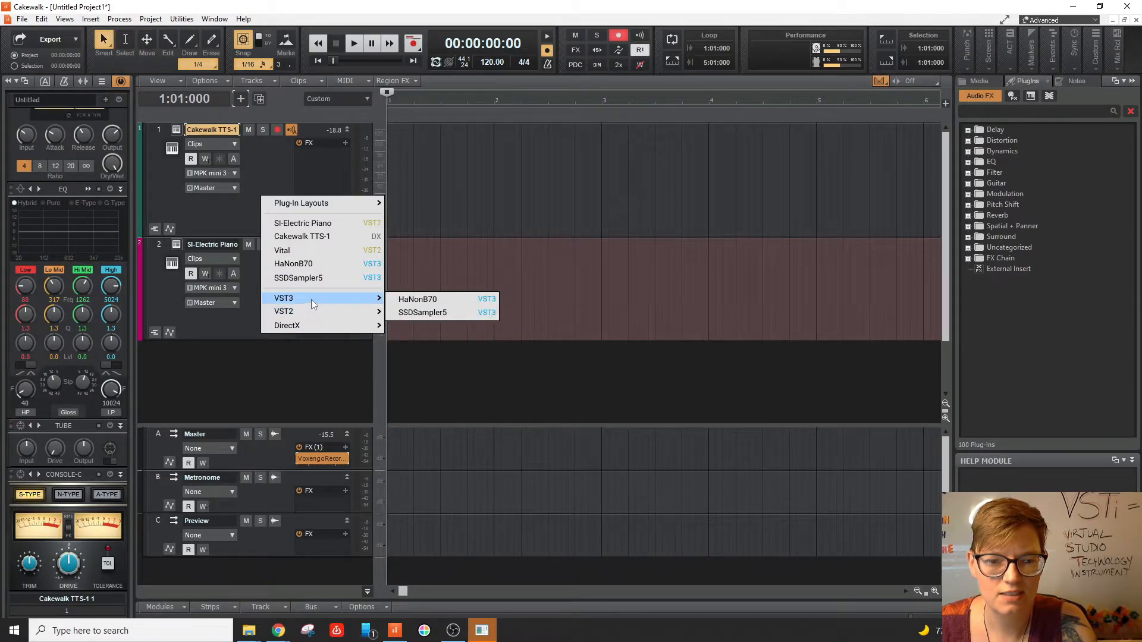
mouse_move(318, 204)
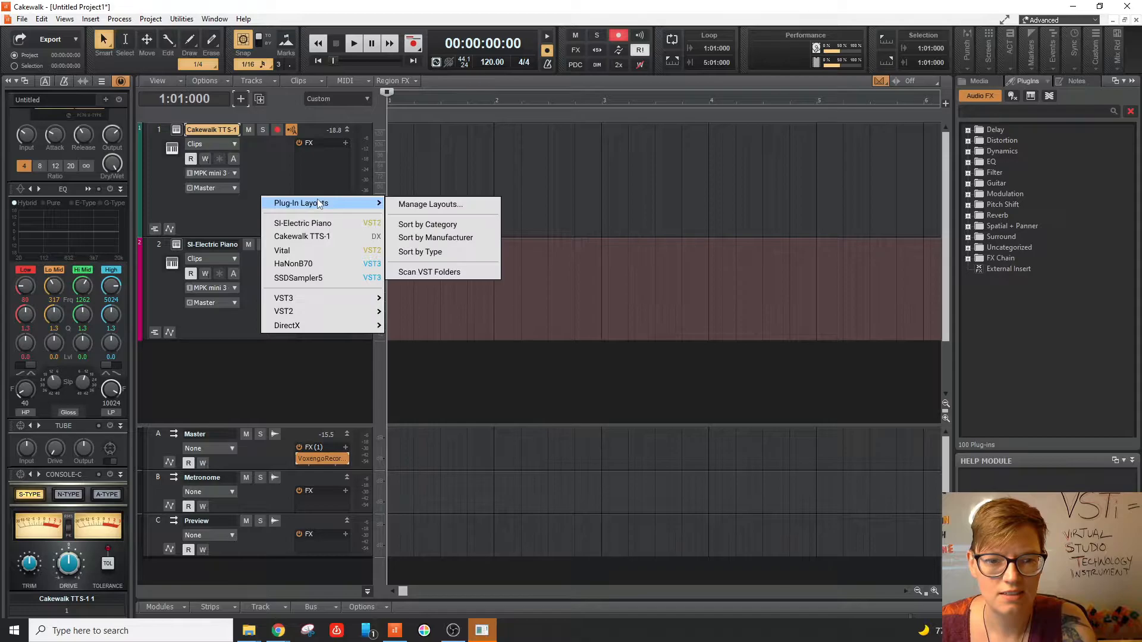
left_click(453, 229)
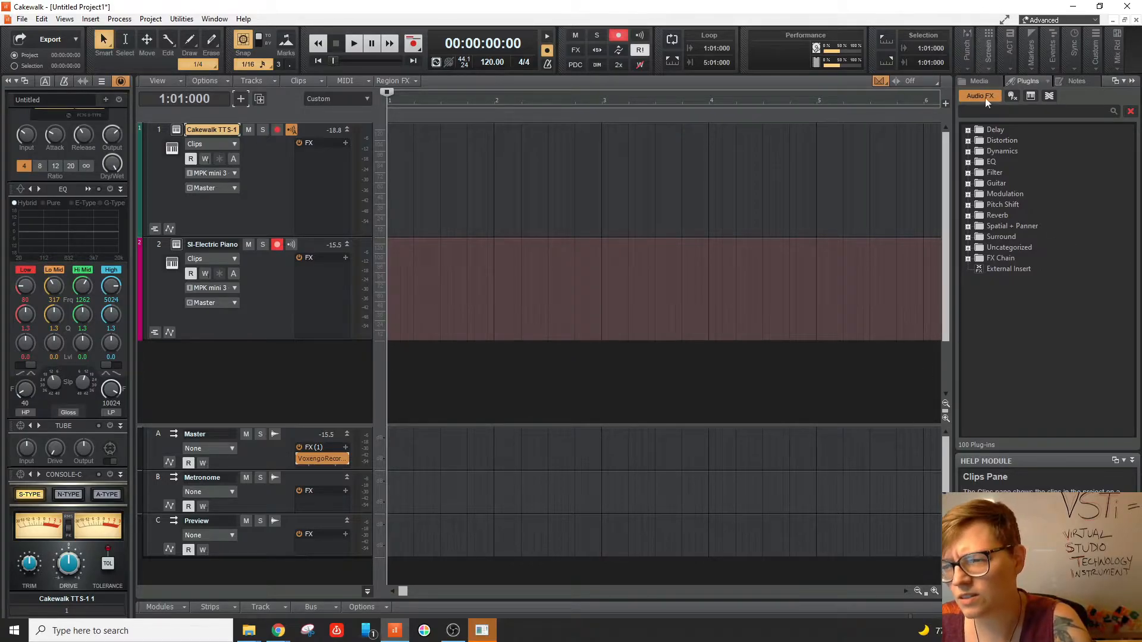
Scan the VST folders from the plug-in browser, then widen the browser and list the available instruments
left_click(1036, 82)
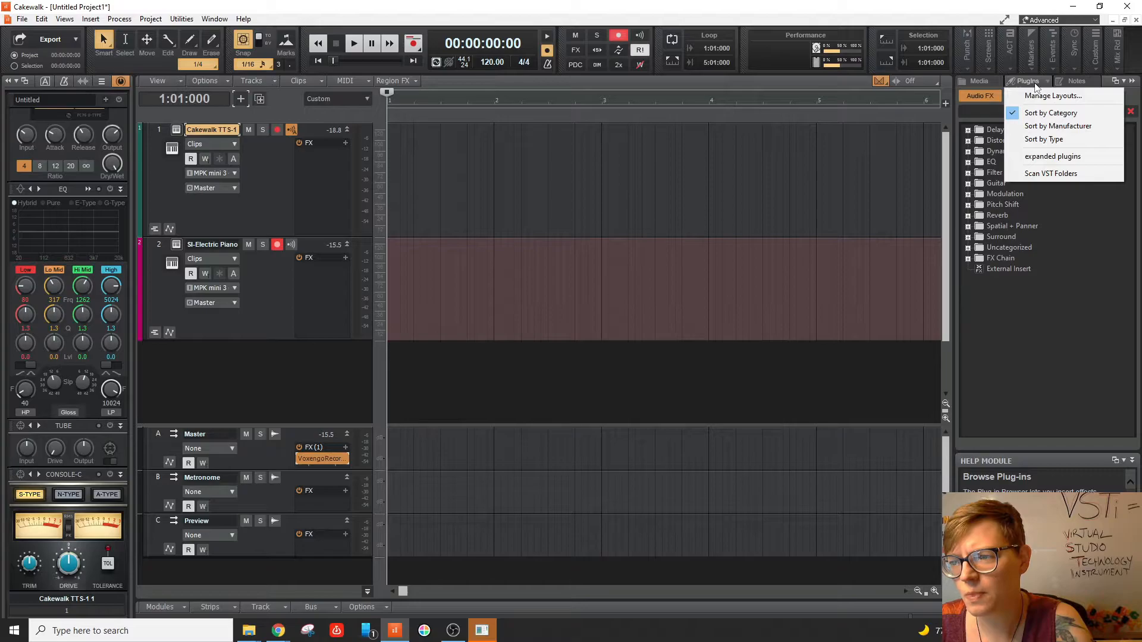
left_click(1057, 173)
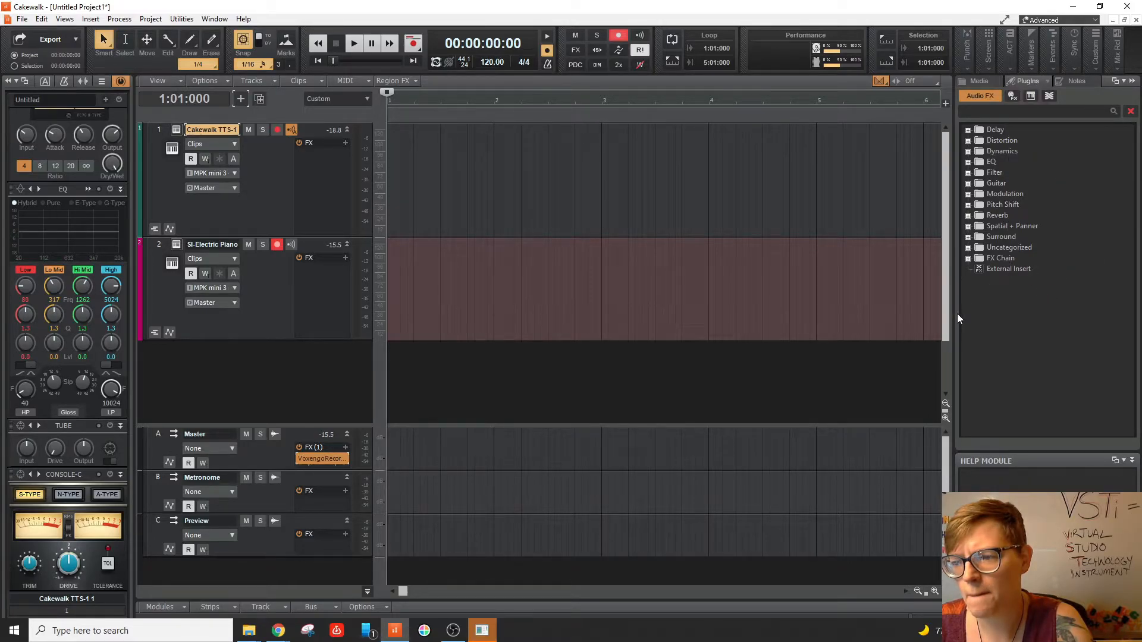
left_click_drag(953, 314, 747, 324)
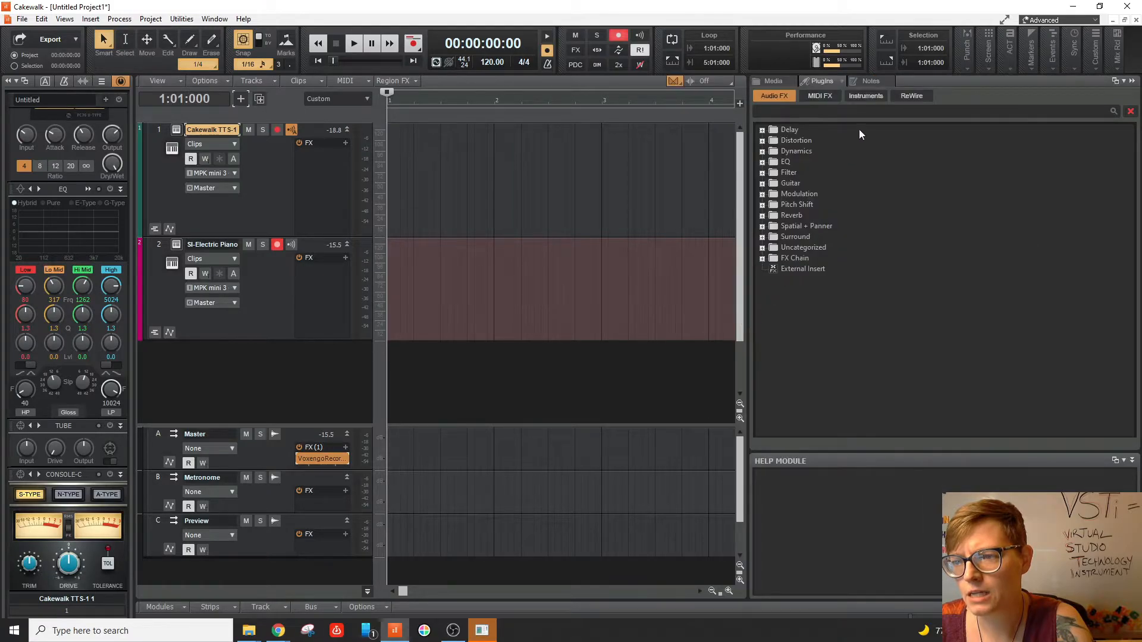
left_click(864, 97)
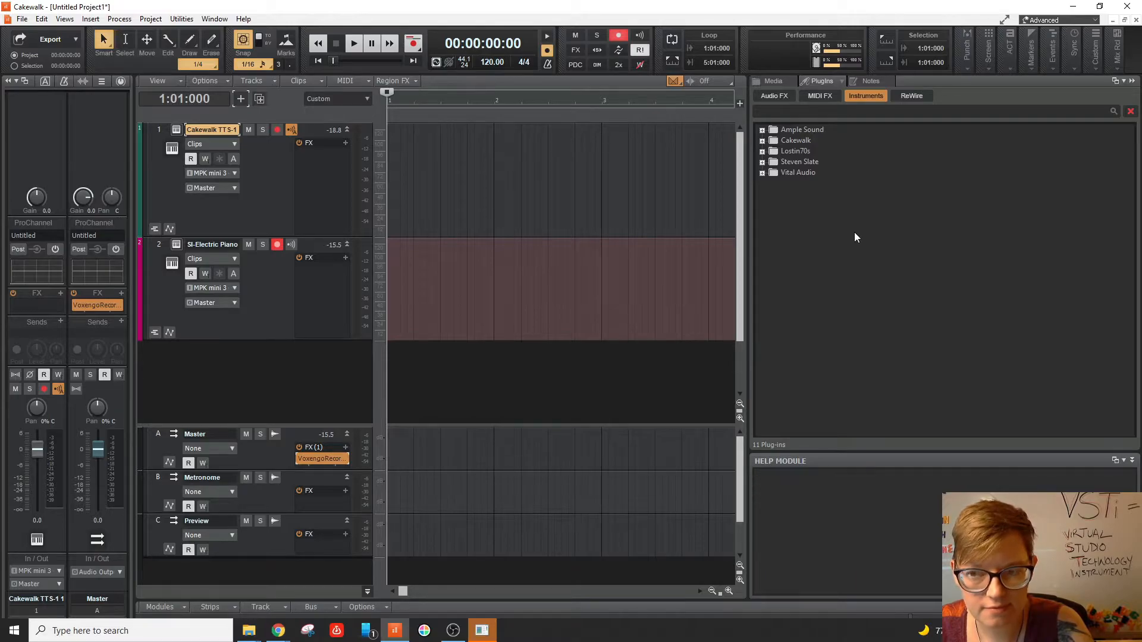
Close Cakewalk, try to open neon.dll directly from the VST Classics 2 folder, and dismiss the file-opening dialog
left_click(1127, 7)
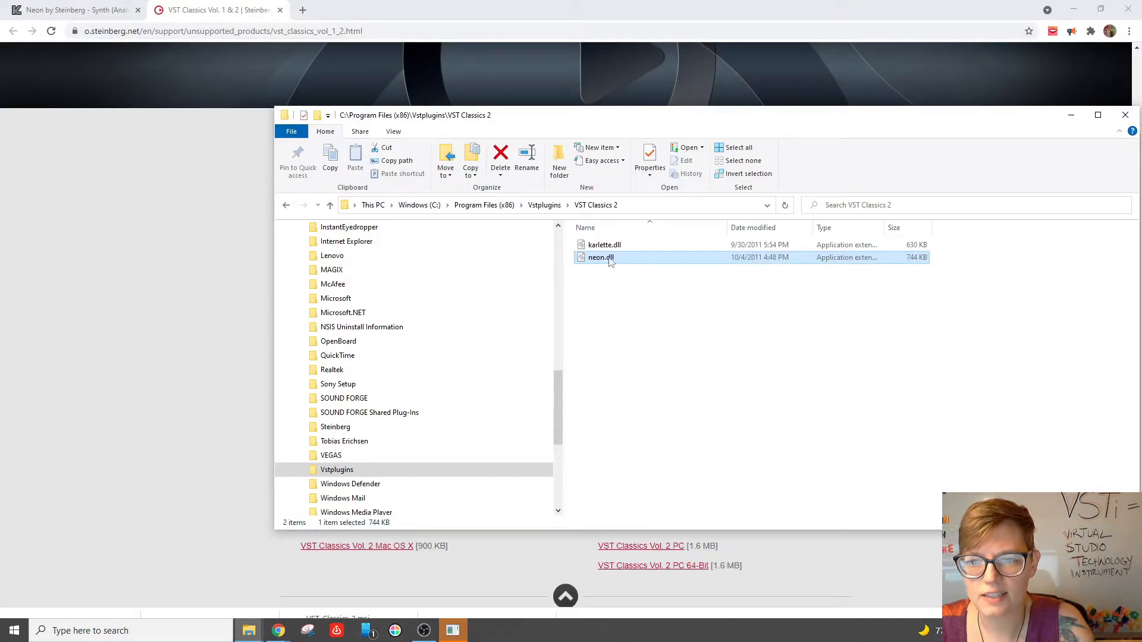
double_click(607, 259)
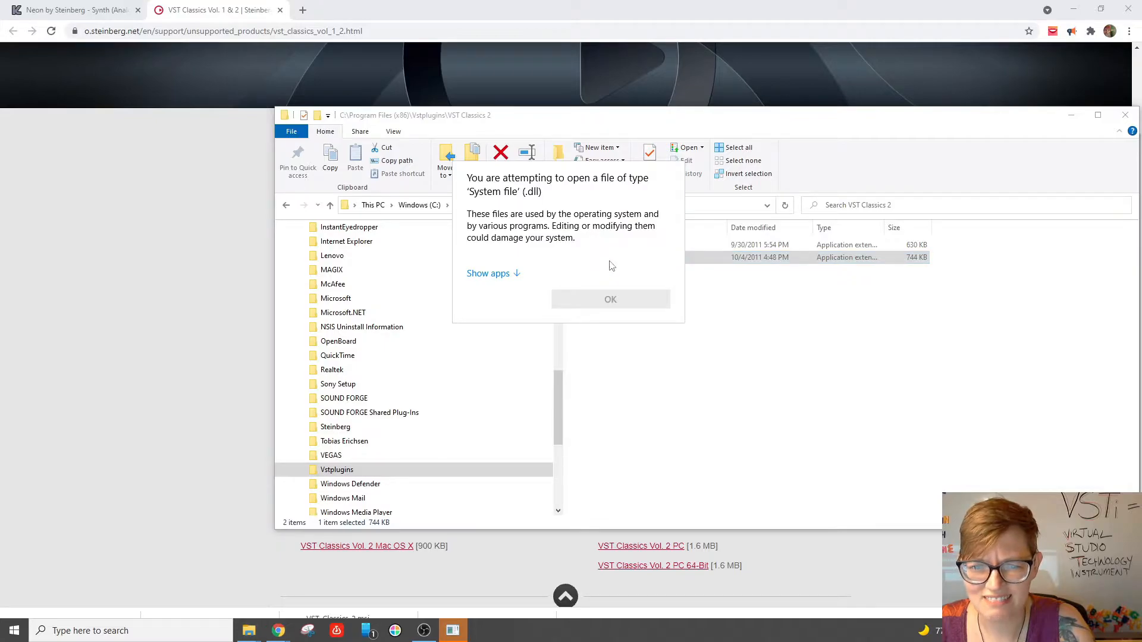
left_click(668, 377)
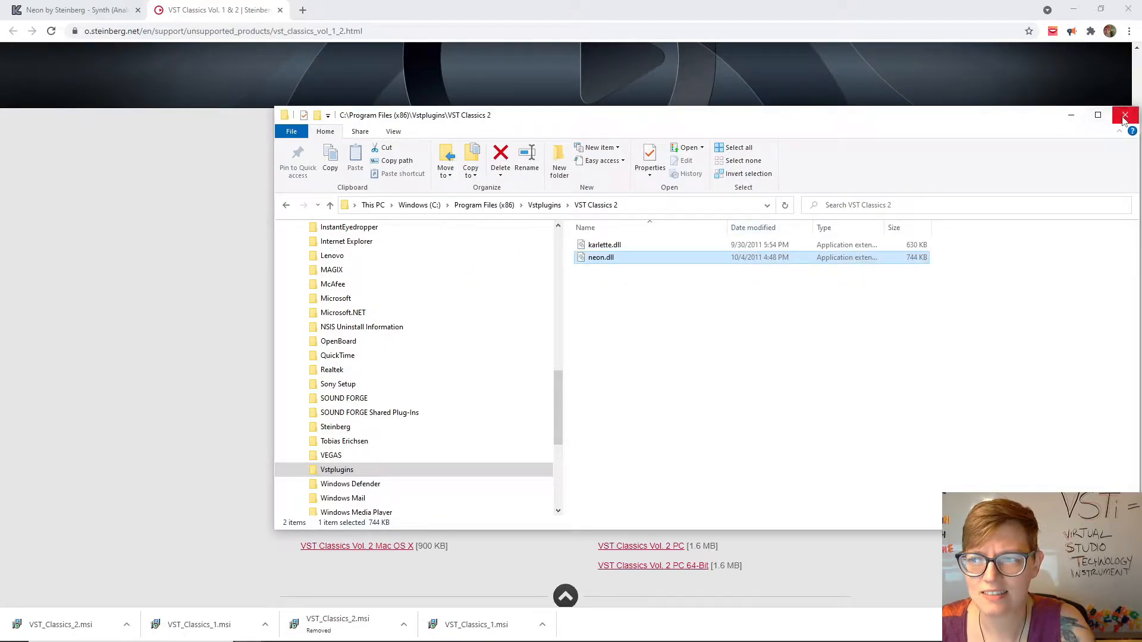
Shrink the browser window to reach the desktop, relaunch Cakewalk and create a new project from the Empty Project template
mouse_move(462, 629)
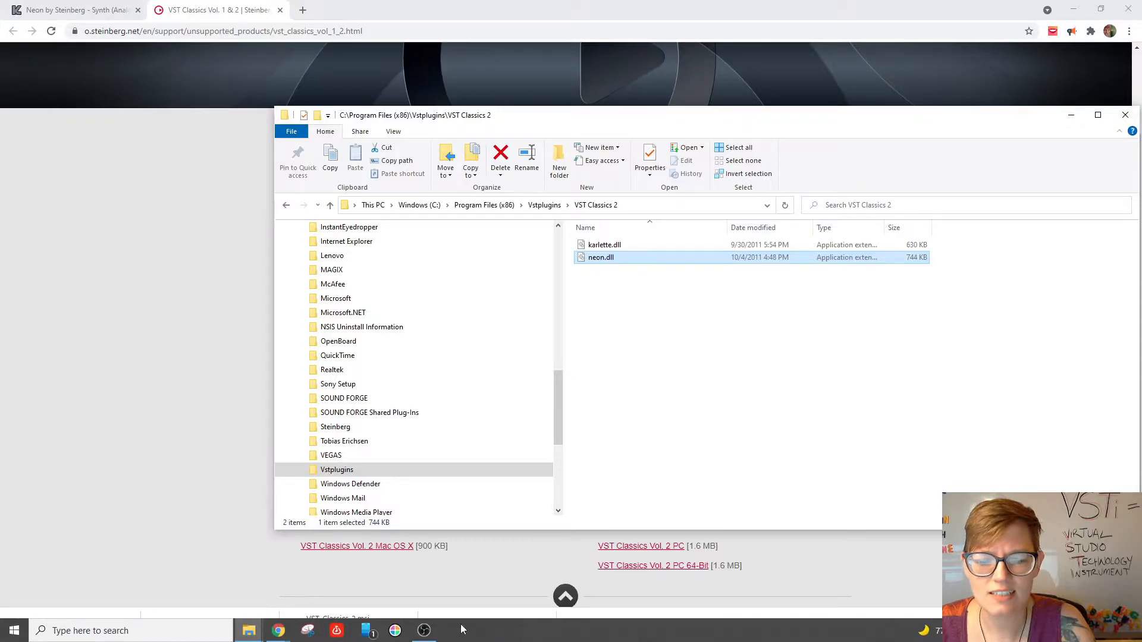
left_click(1101, 9)
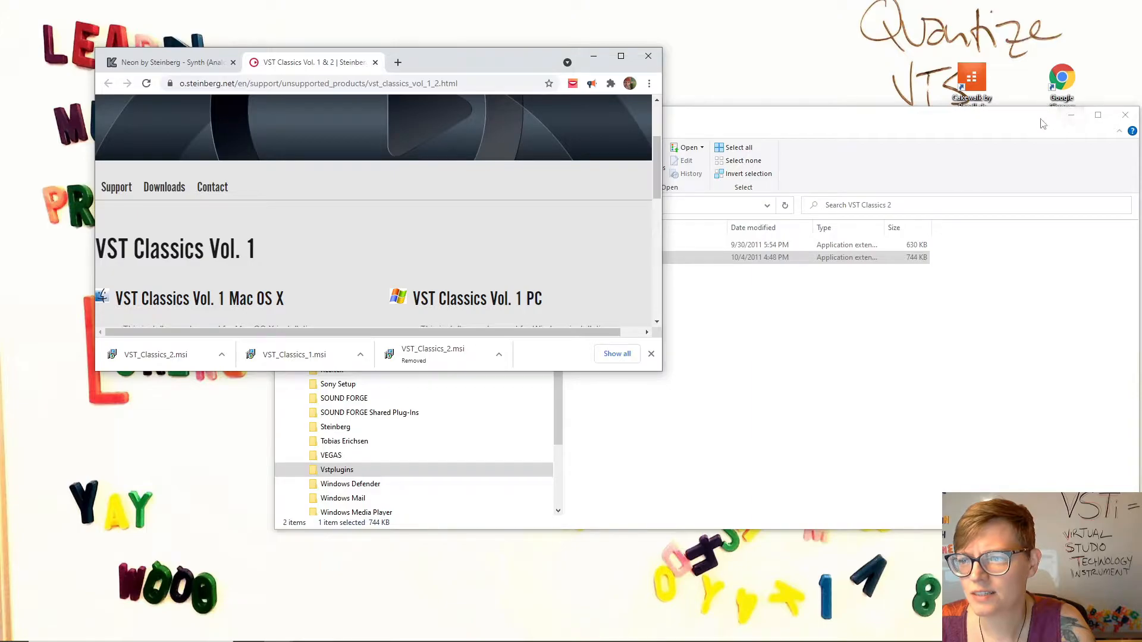
double_click(971, 80)
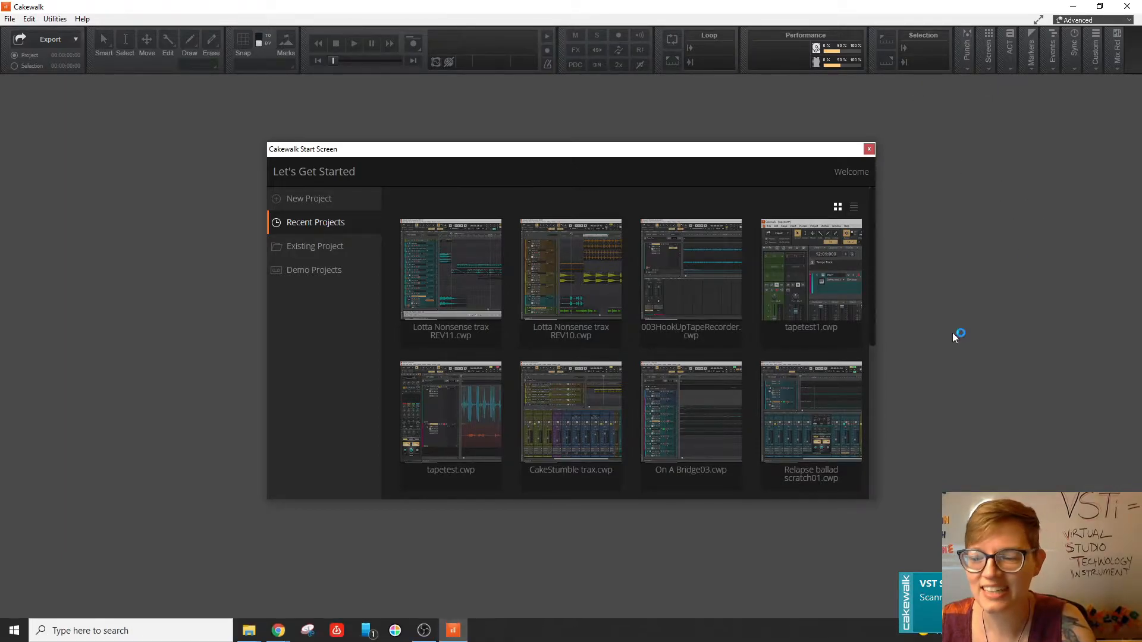
left_click(306, 201)
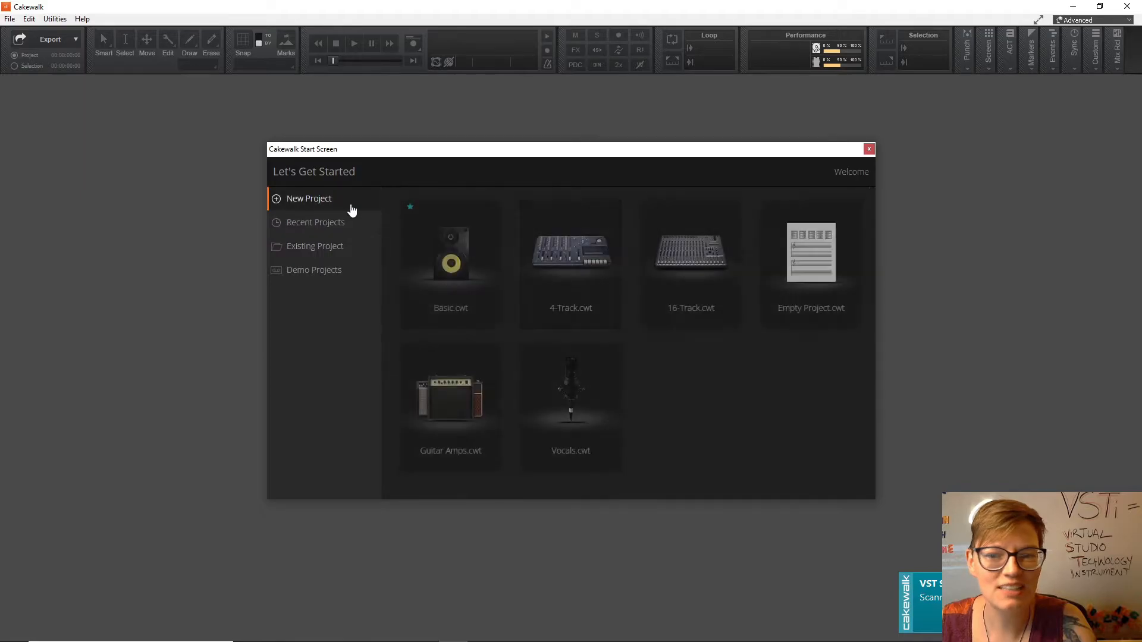
left_click(803, 262)
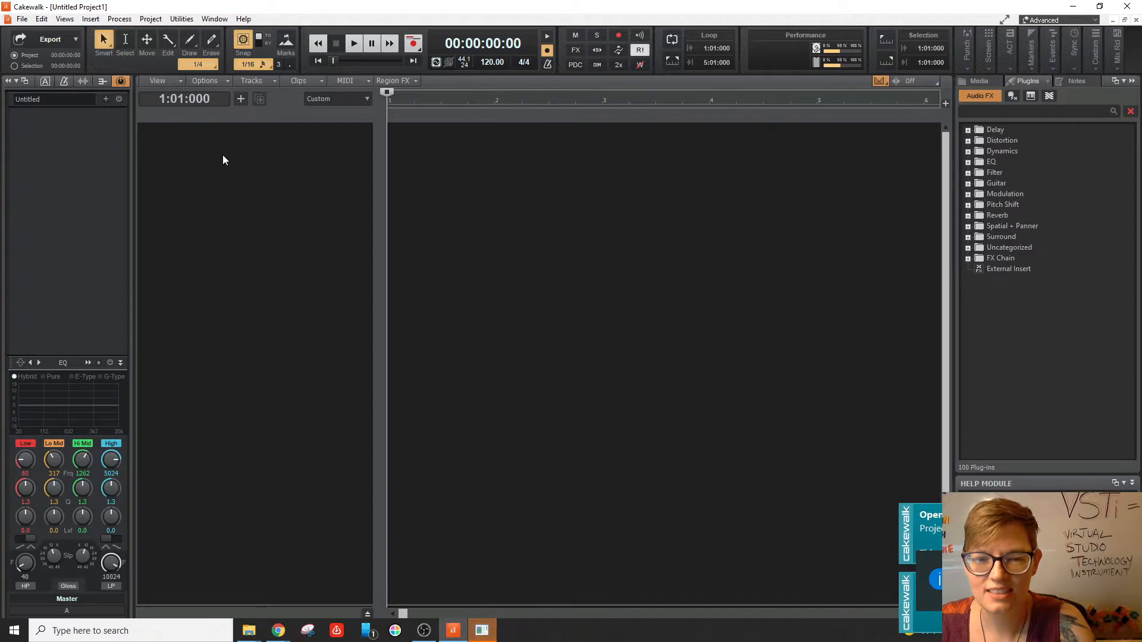
Start adding an instrument track, choose its input source, and open the list of available instruments
right_click(202, 149)
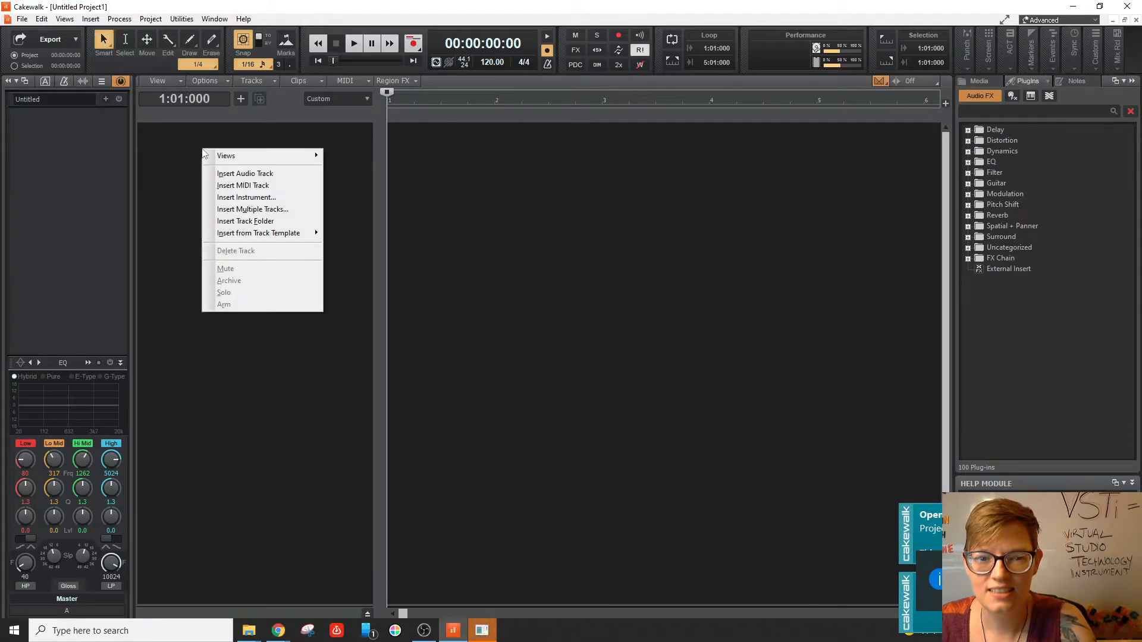
left_click(258, 200)
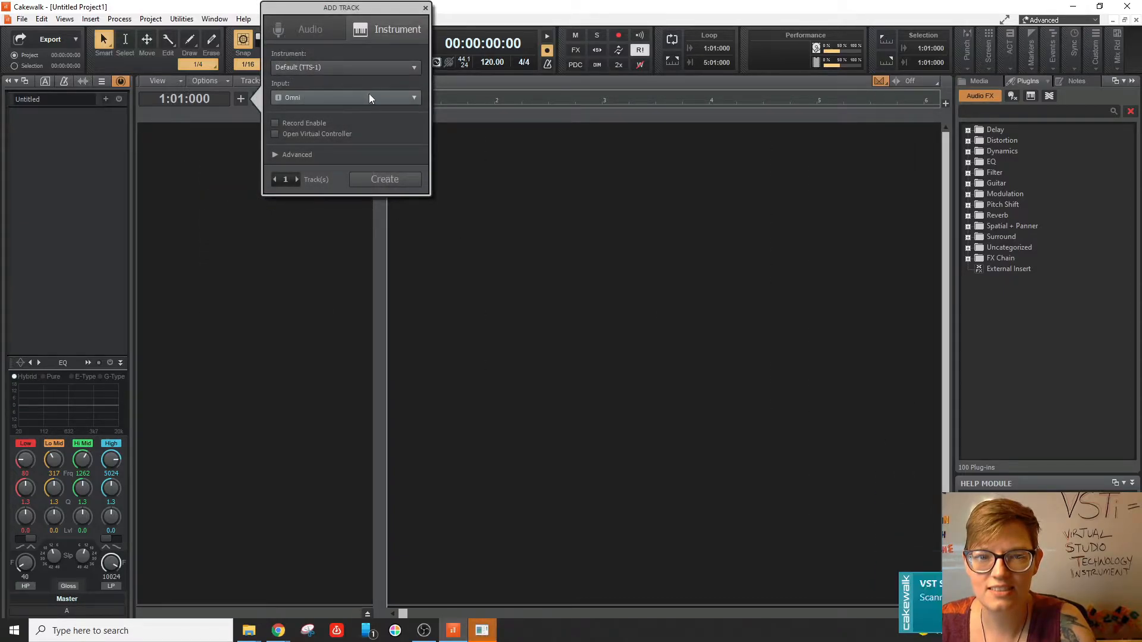
left_click(370, 96)
mouse_move(339, 153)
left_click(394, 153)
left_click(375, 67)
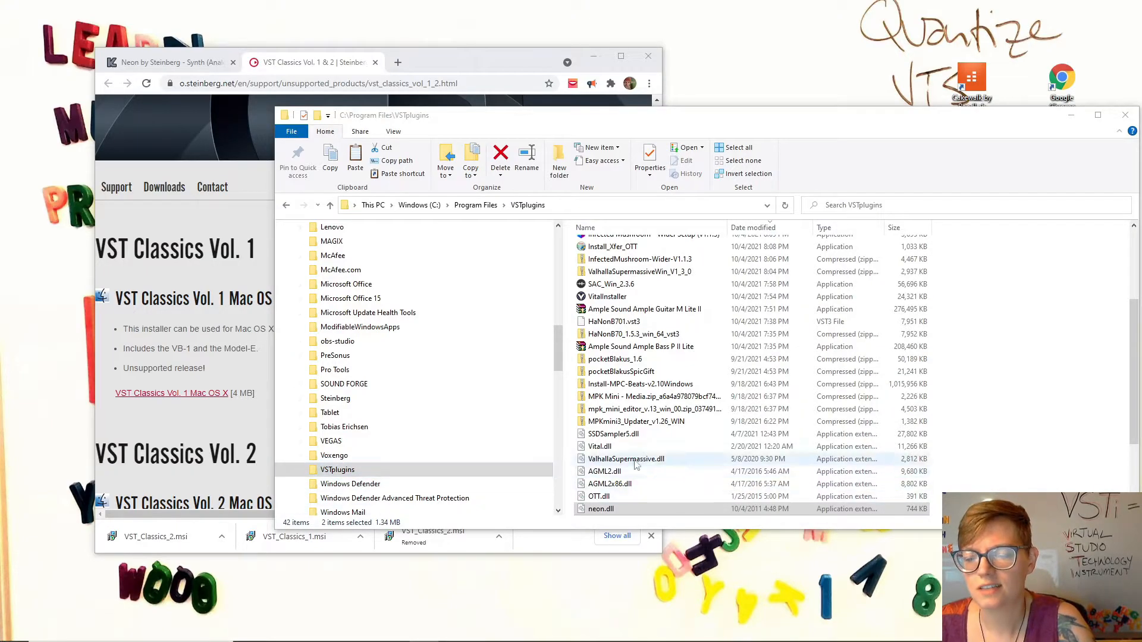
Look through the files in File Explorer's Program Files\VSTplugins folder
scroll(654, 375, "up", 4)
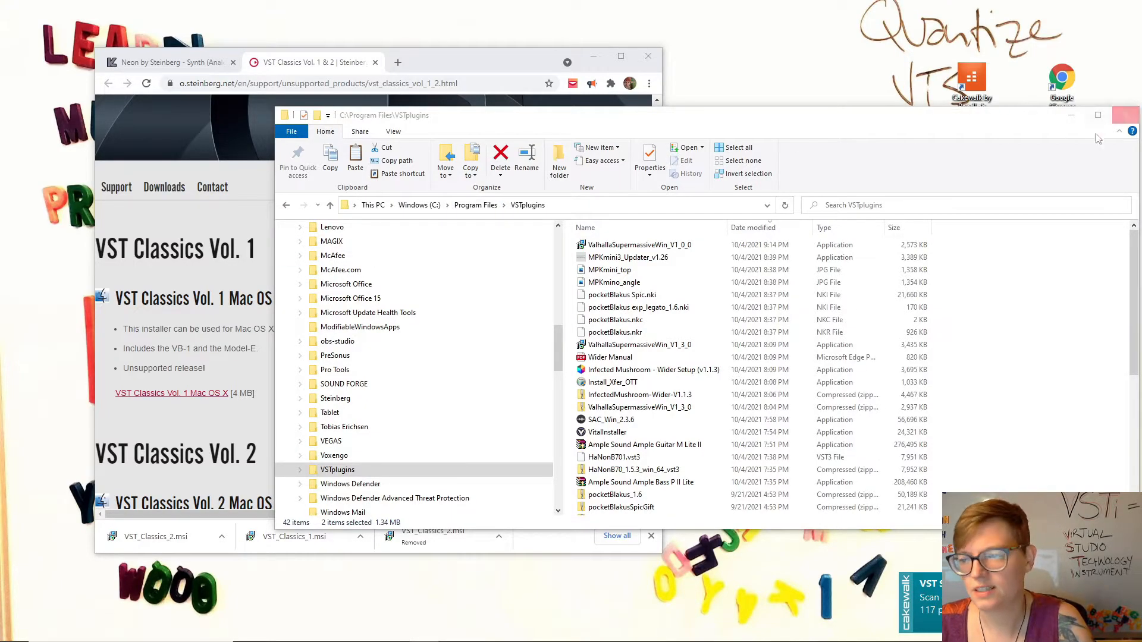
Close the VSTplugins folder window and switch back to the untitled Cakewalk project
left_click(1133, 120)
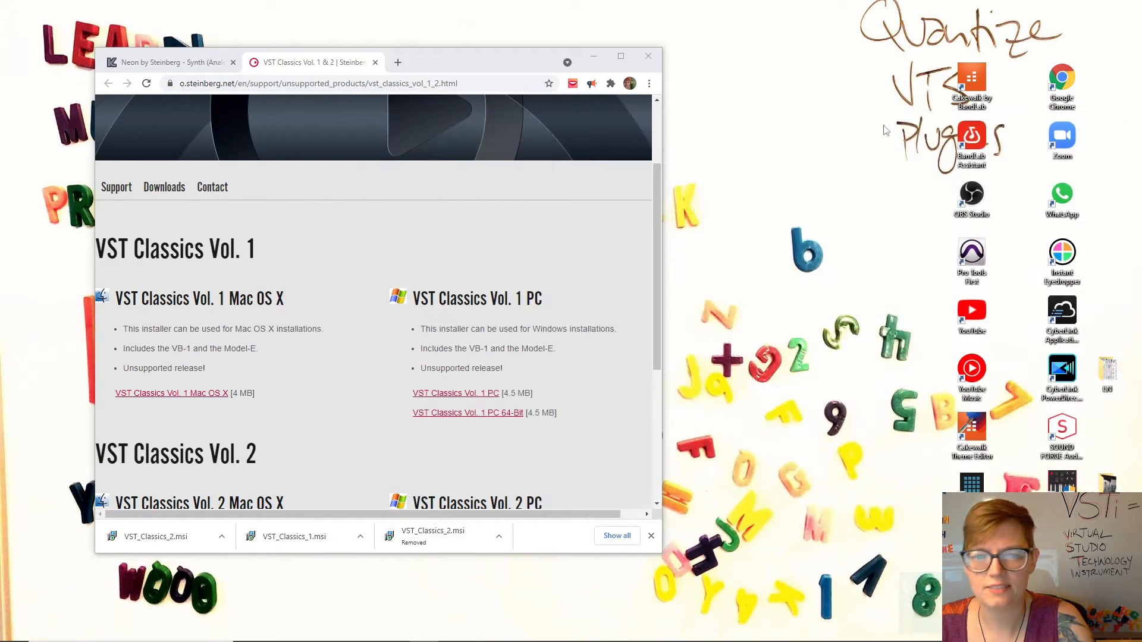
mouse_move(453, 636)
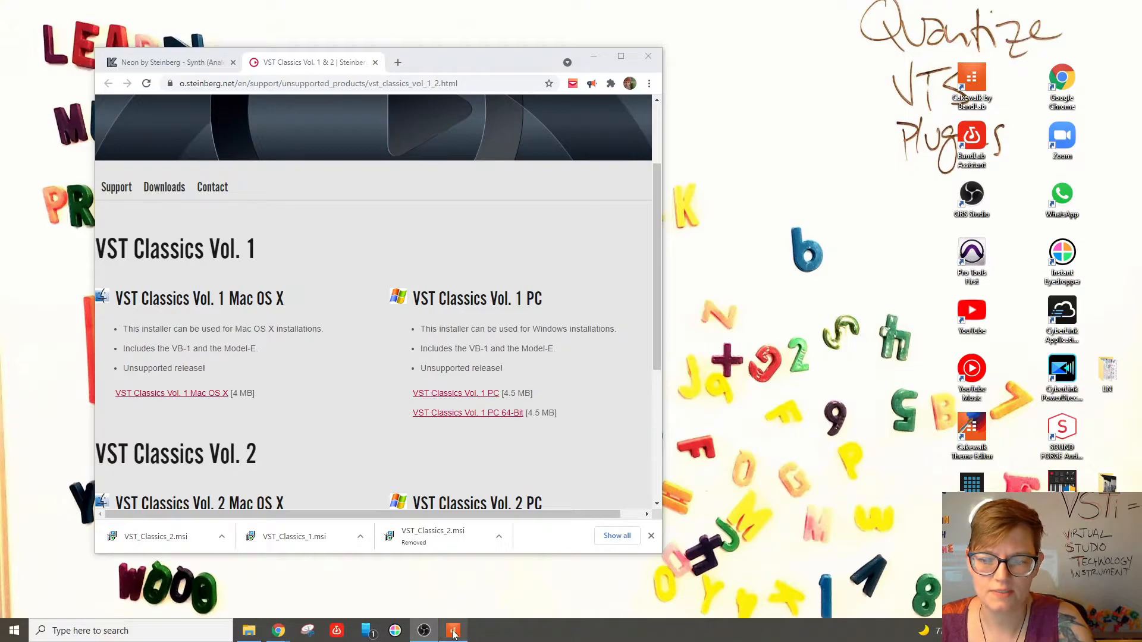
left_click(453, 632)
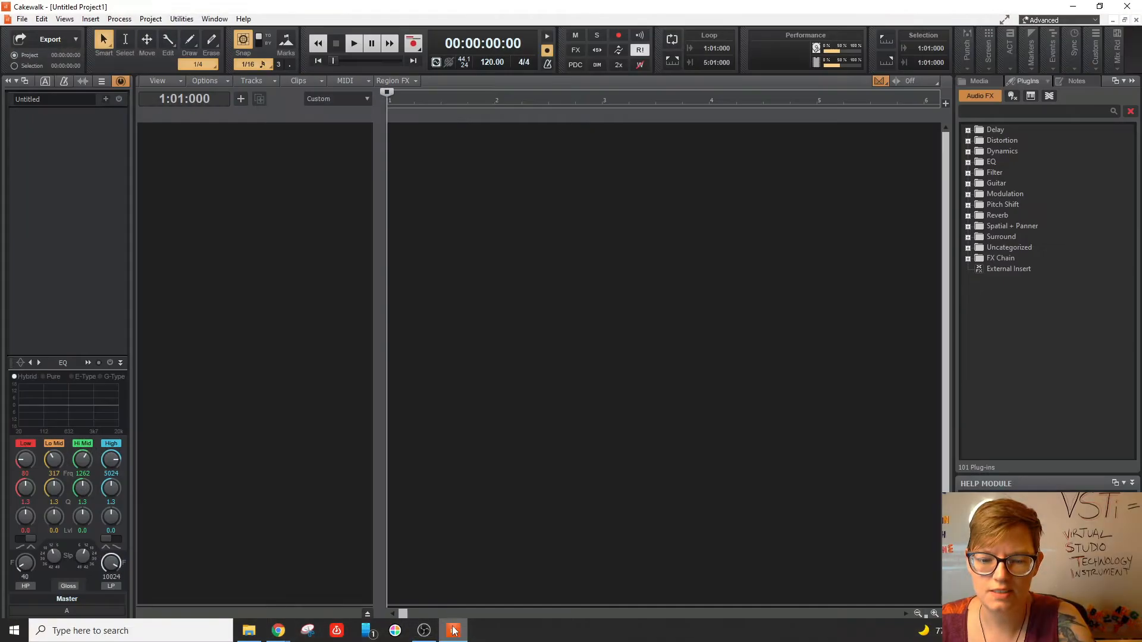
Check the instruments offered for a new instrument track and those in the plug-in browser's Steinberg Media Technologies folder
right_click(232, 171)
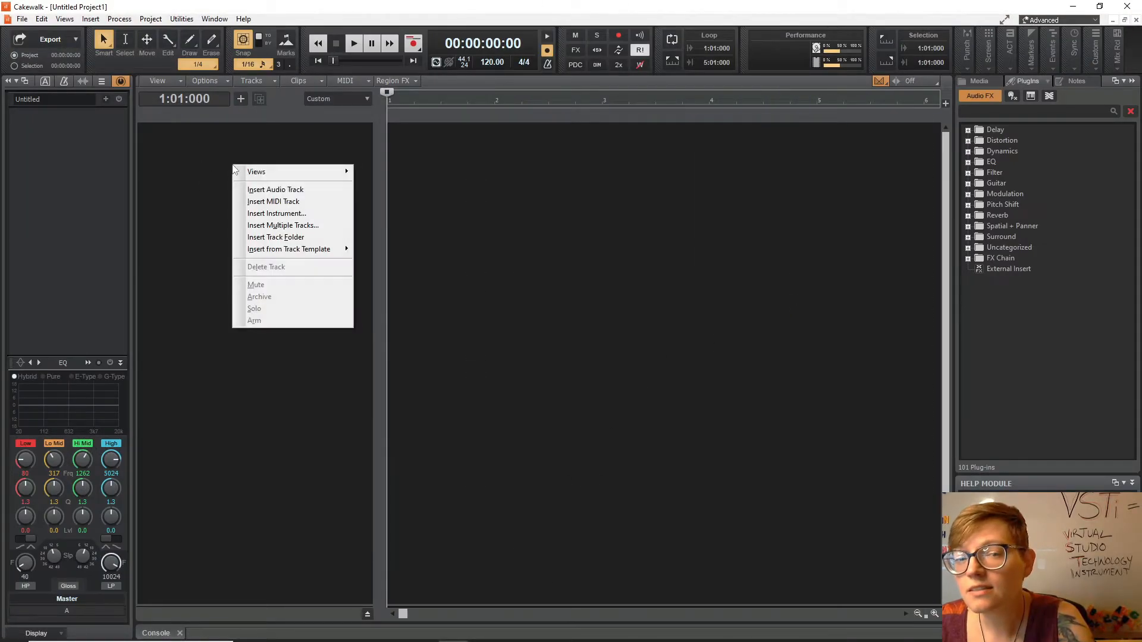
left_click(266, 213)
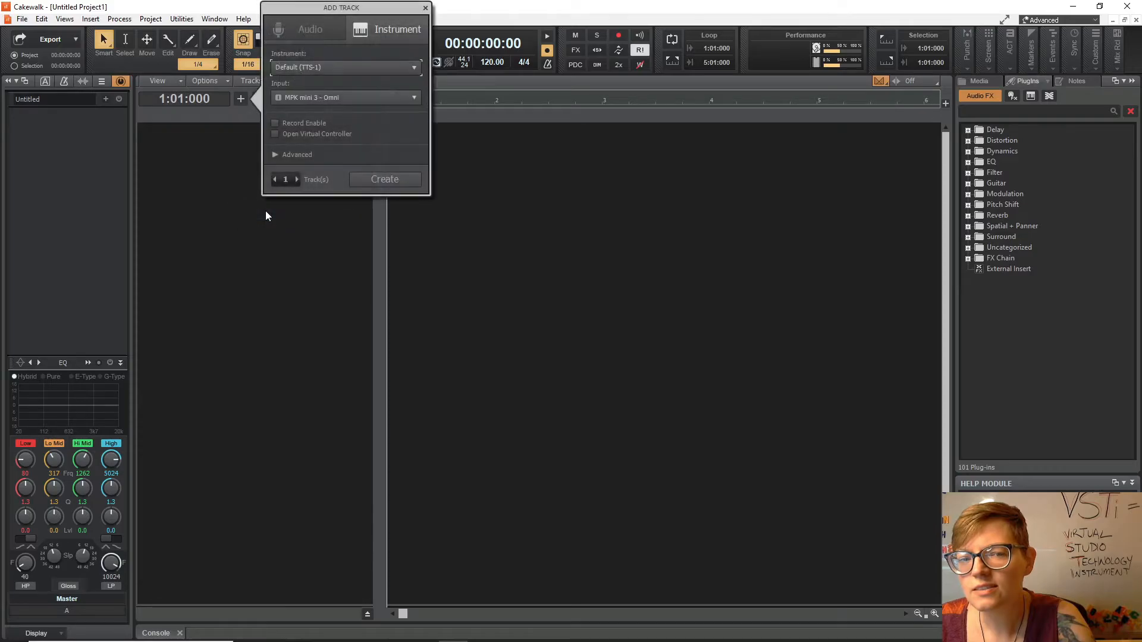
left_click(375, 69)
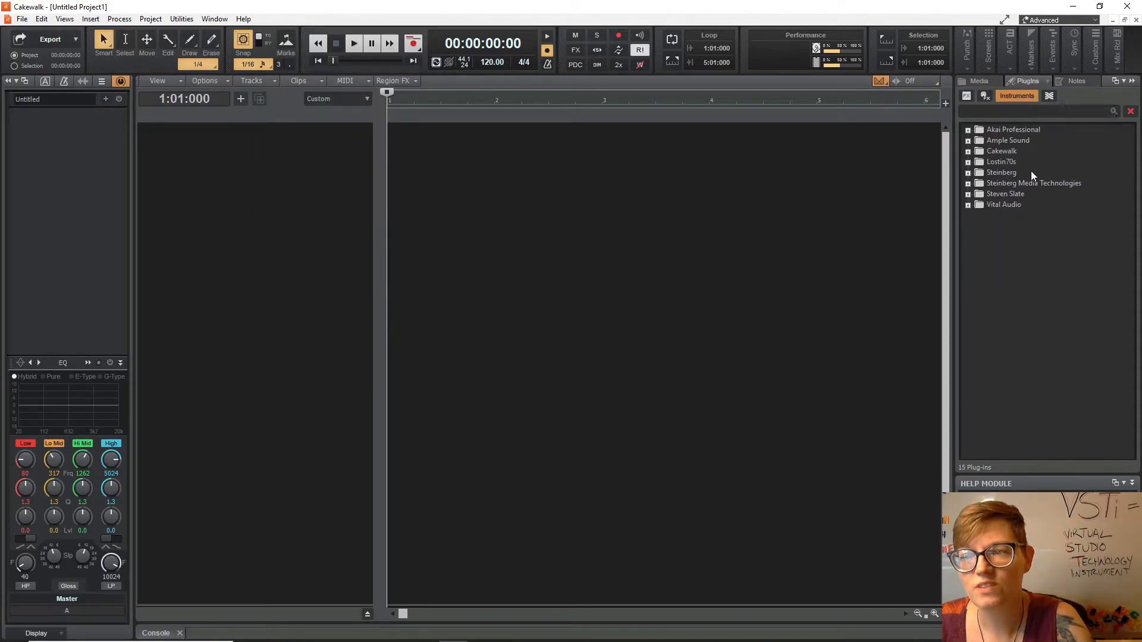
left_click(1029, 182)
left_click(967, 184)
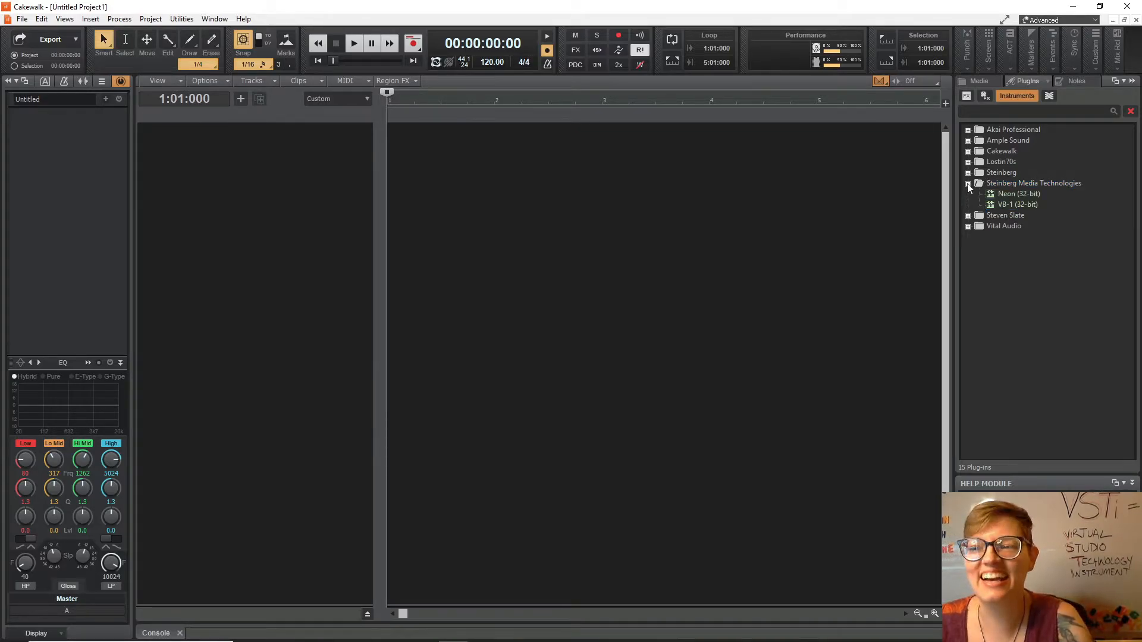
Create one instrument track with Steinberg Media Technologies' Neon, using MPK mini 3 - Omni as input, and arm it for recording
right_click(265, 178)
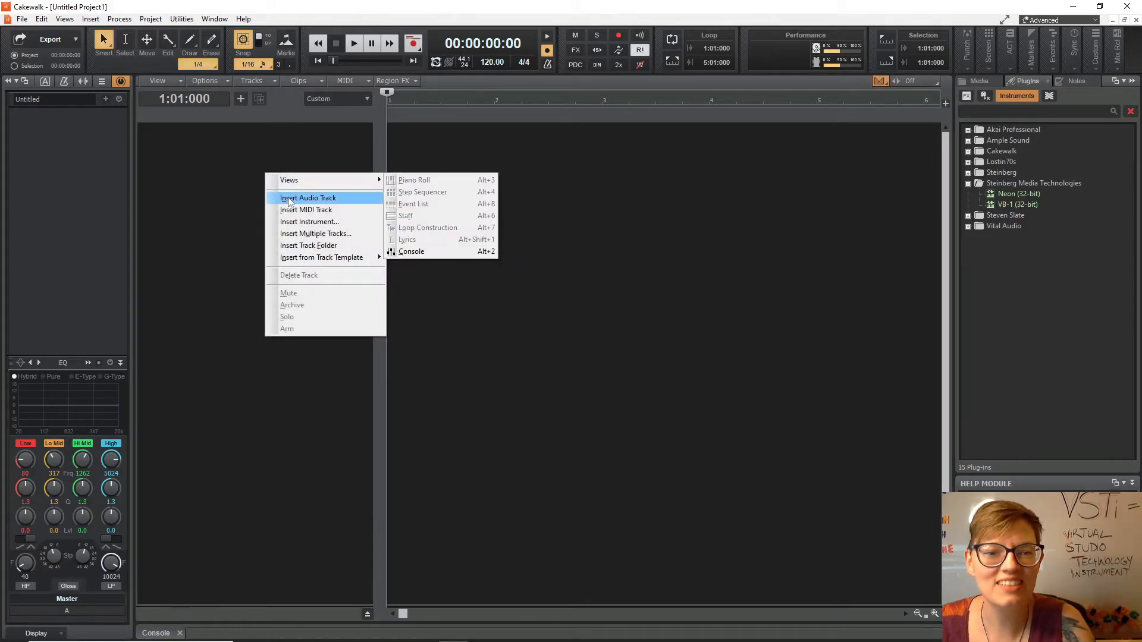
left_click(307, 223)
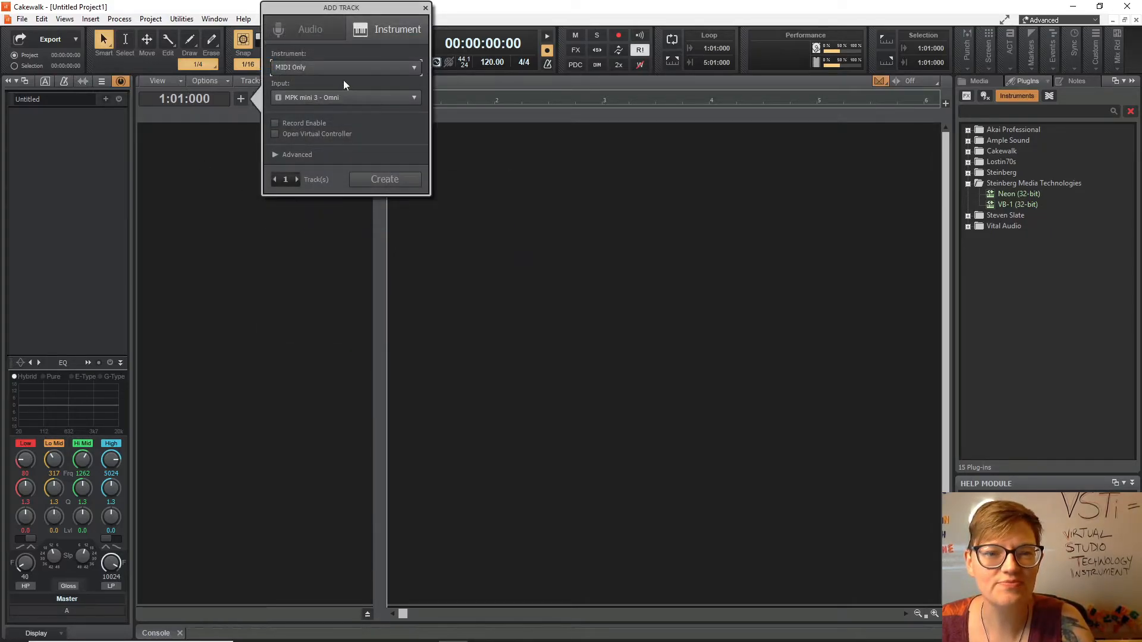
left_click(359, 68)
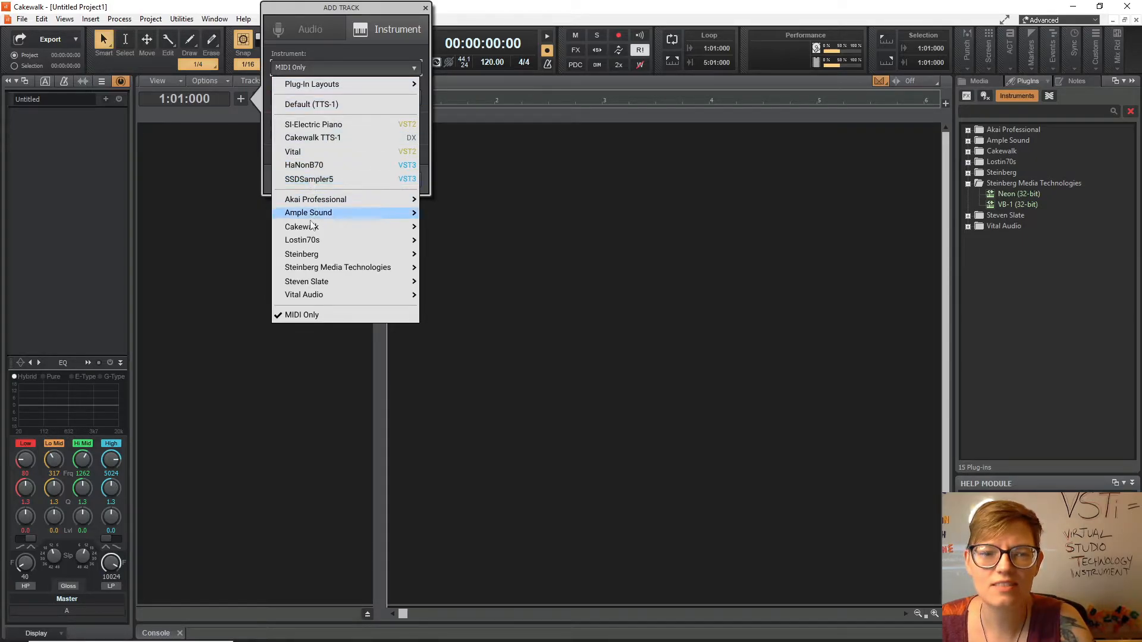
mouse_move(310, 256)
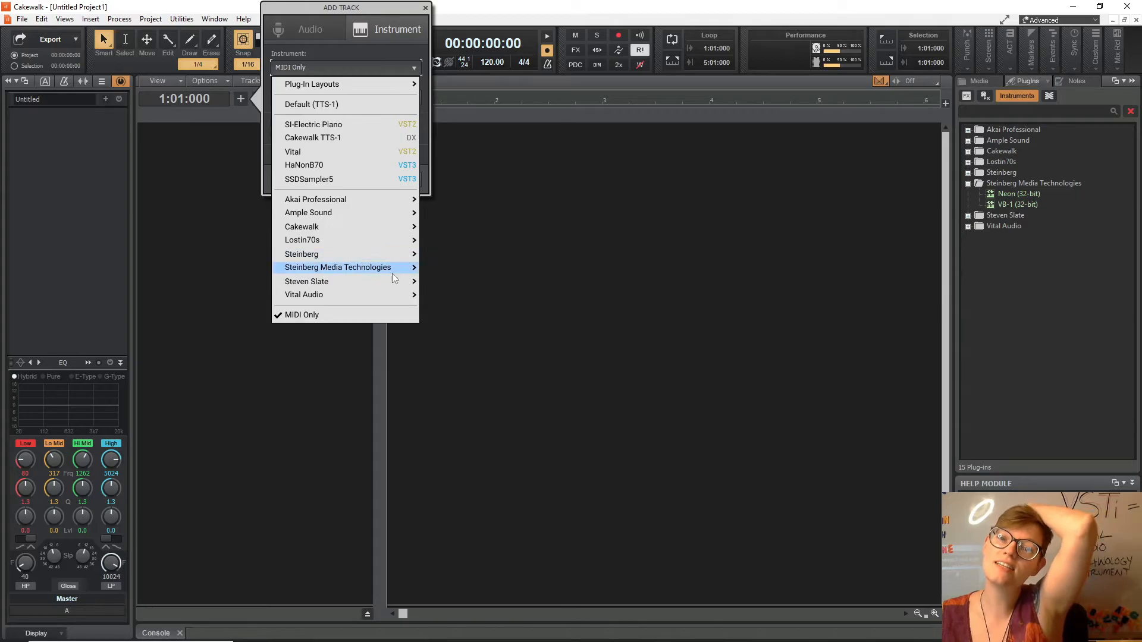
mouse_move(392, 269)
left_click(470, 270)
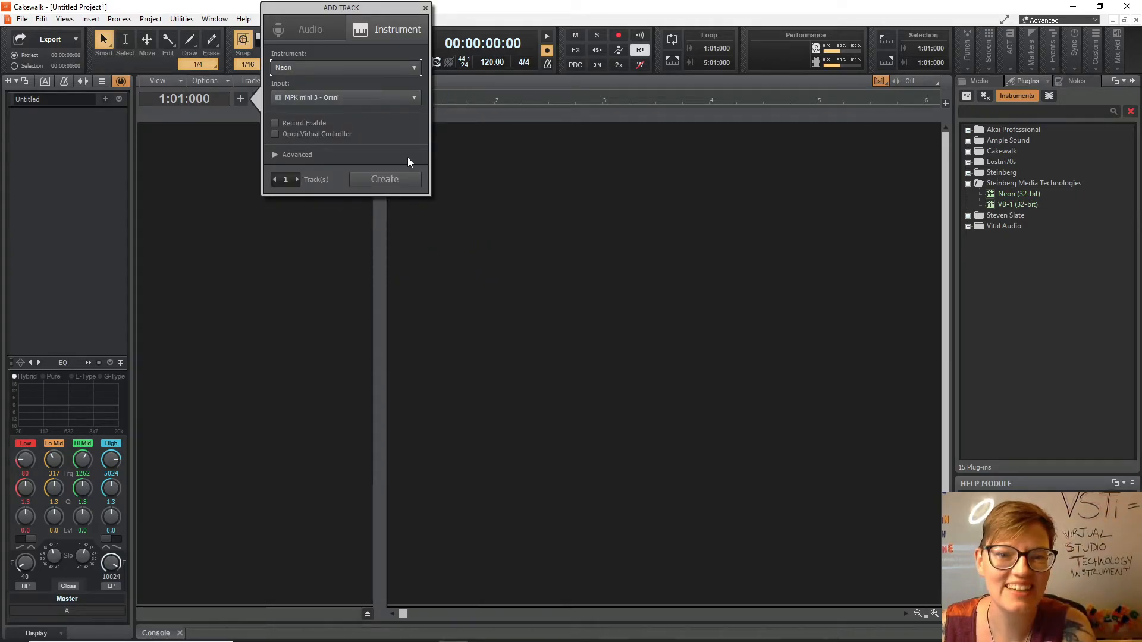
left_click(404, 176)
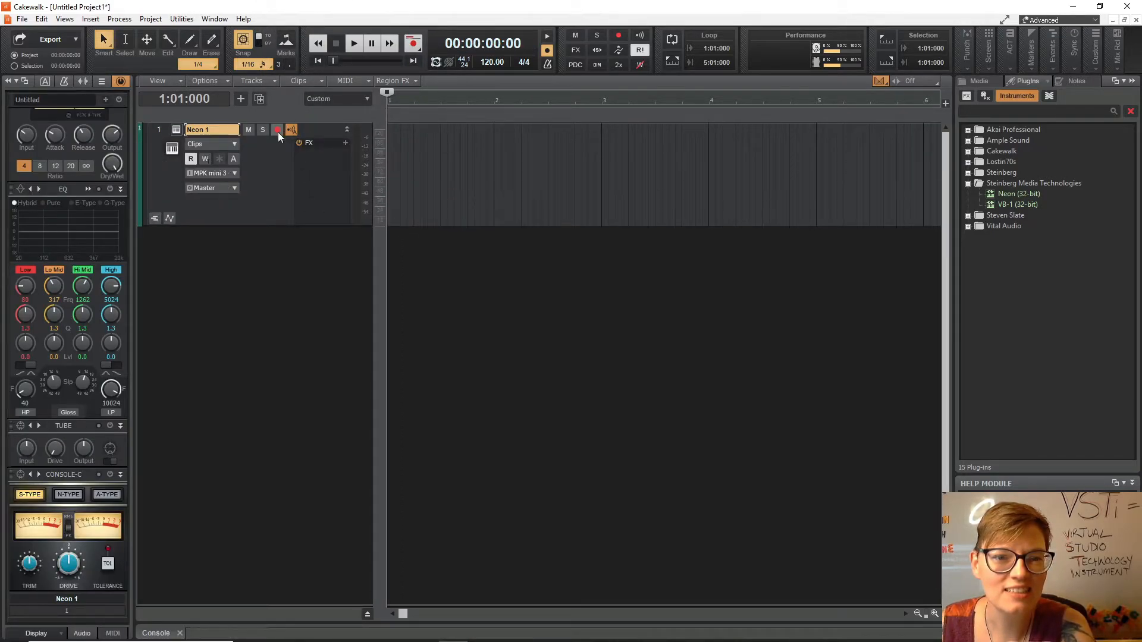
left_click(277, 130)
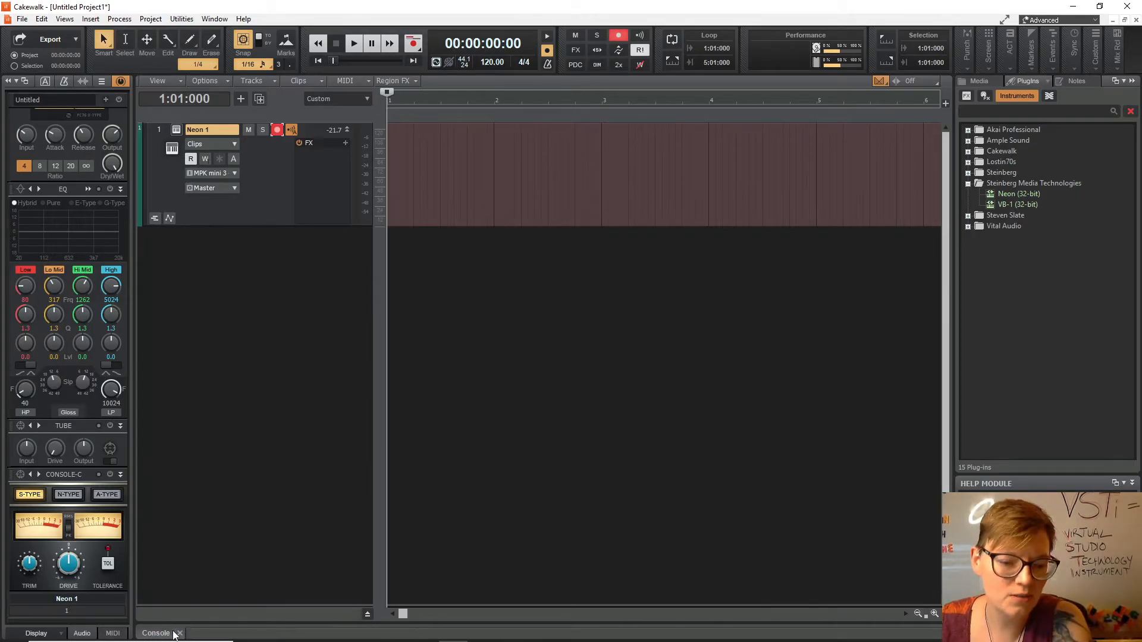
Enlarge the Console view and insert the VoxengoRecorder (32-bit) audio effect in the Master bus FX rack
left_click_drag(213, 623, 264, 264)
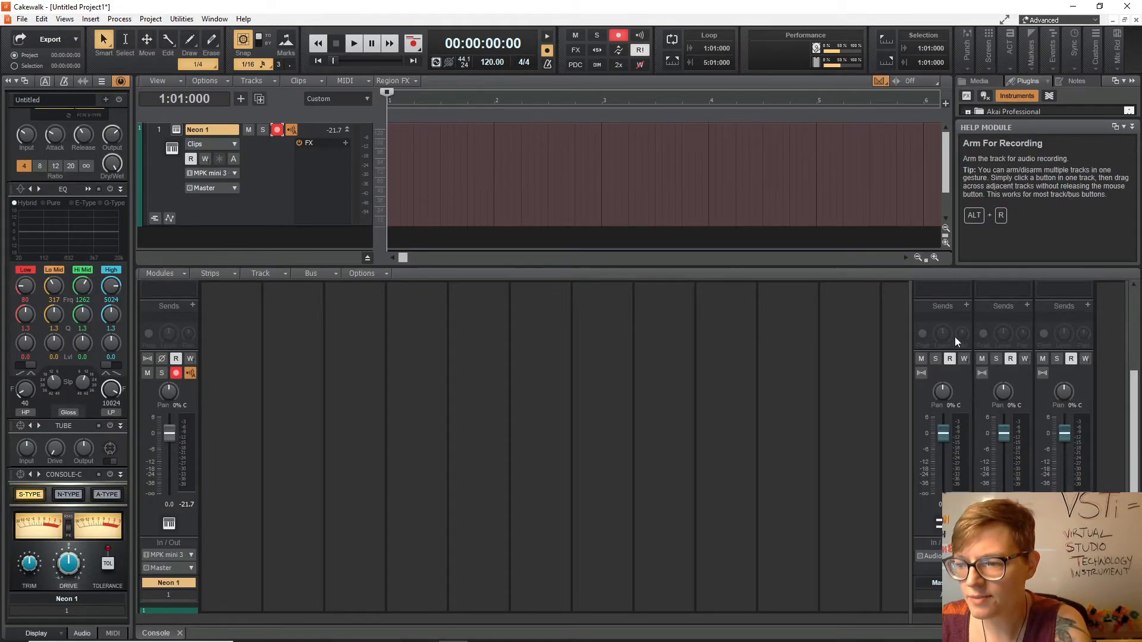
scroll(954, 336, "up", 3)
left_click(965, 364)
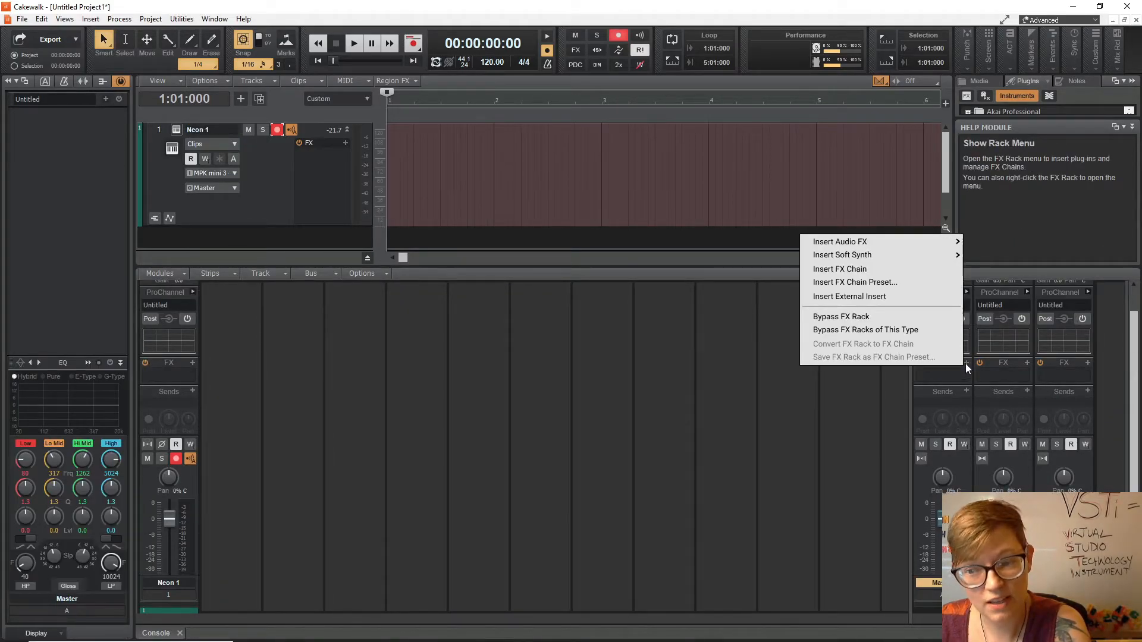
mouse_move(862, 242)
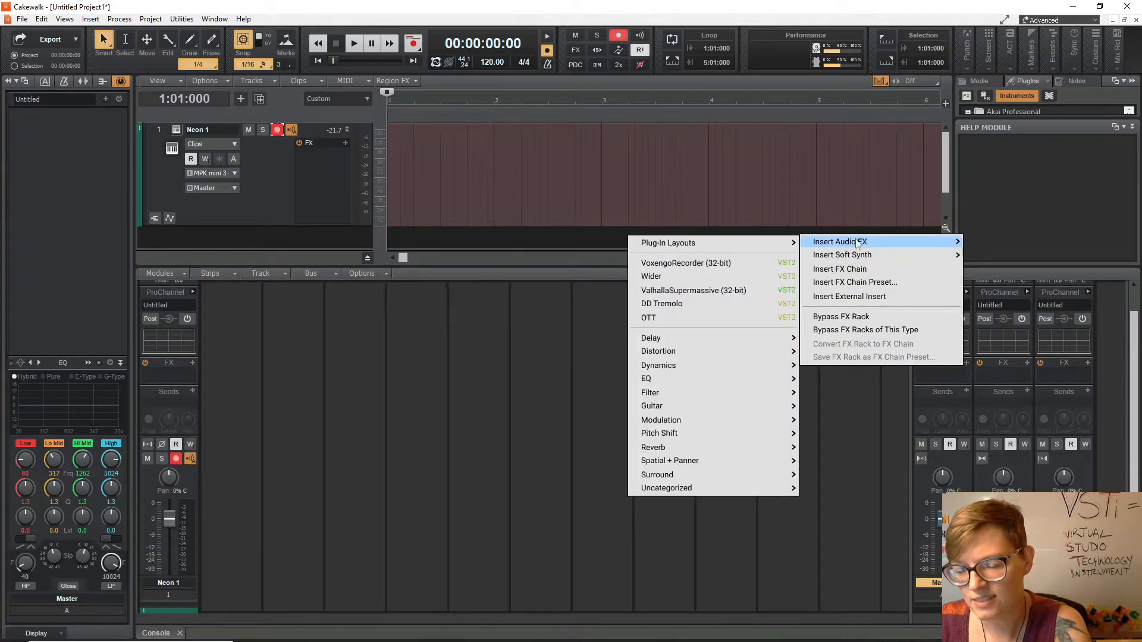
left_click(694, 265)
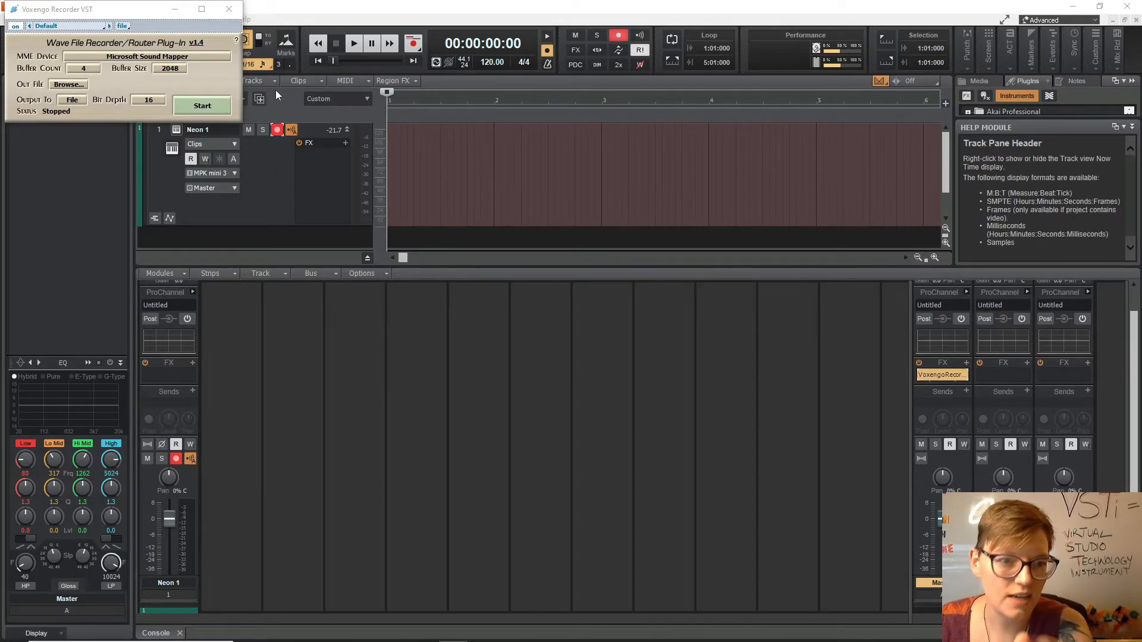
Set Voxengo Recorder's output to MME, start it, and close the plug-in window
left_click(77, 99)
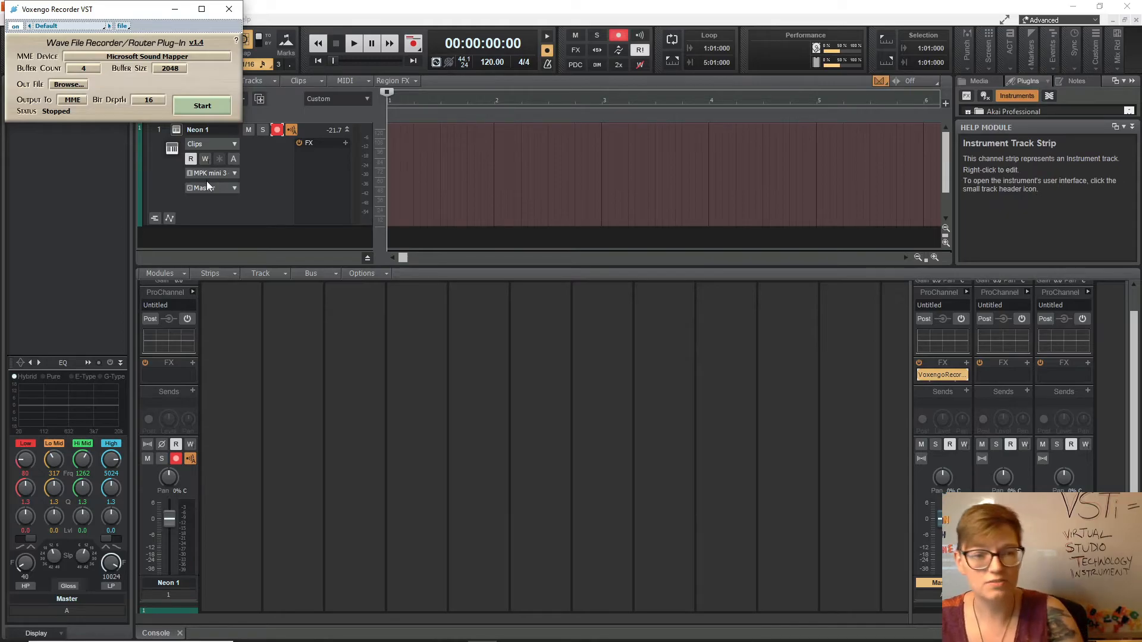
left_click(150, 99)
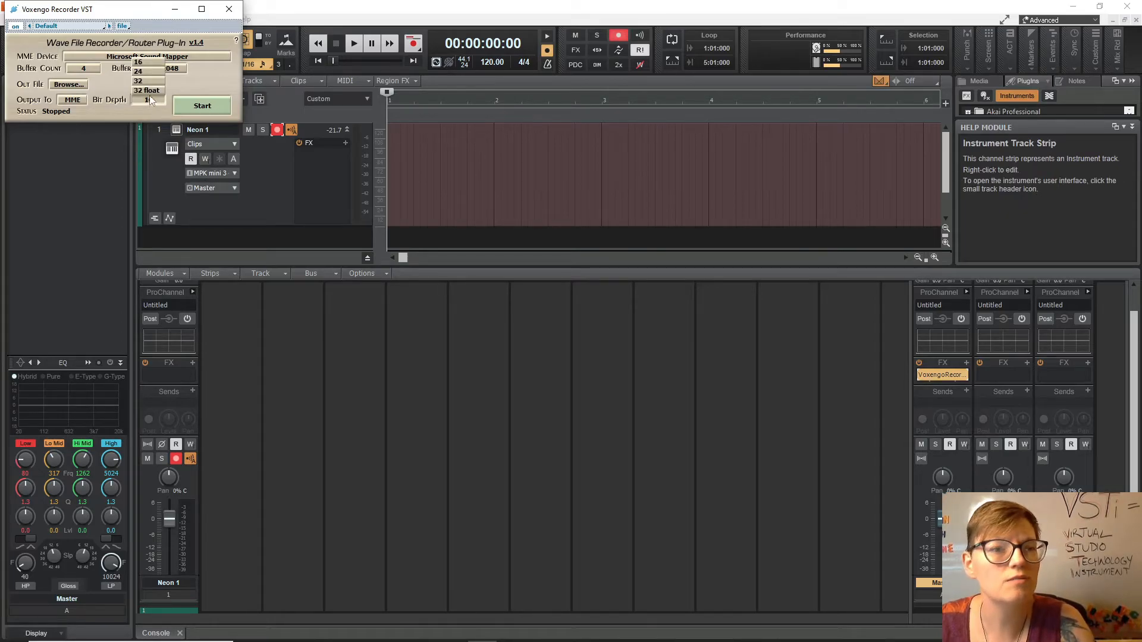
left_click(209, 107)
left_click(229, 9)
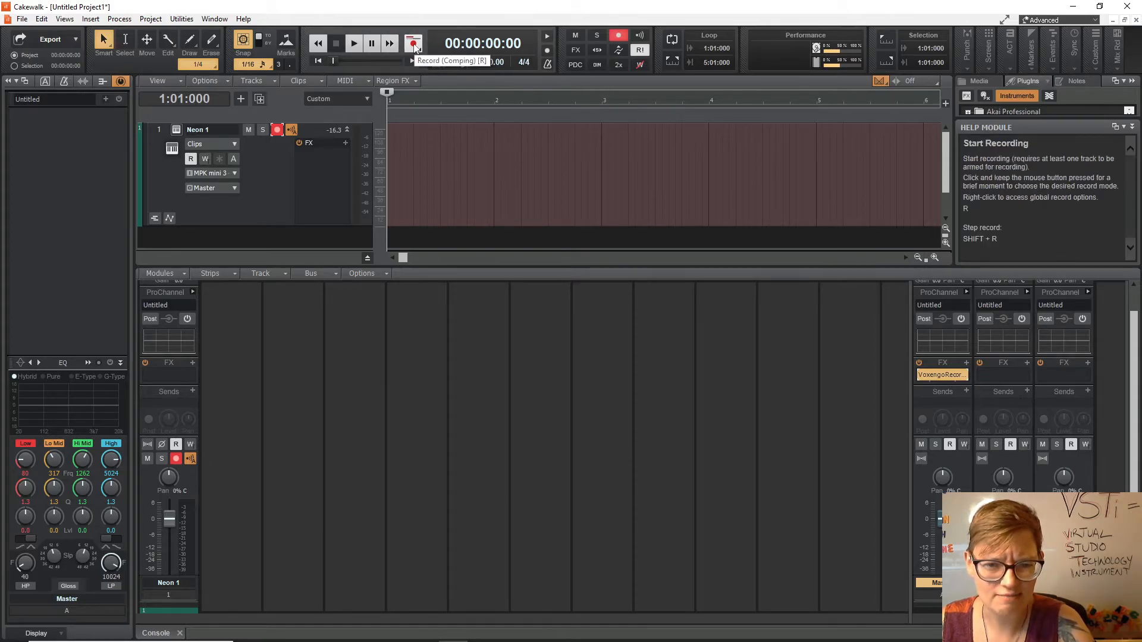
Record a take about 17 seconds long on the armed Neon 1 track
left_click(548, 51)
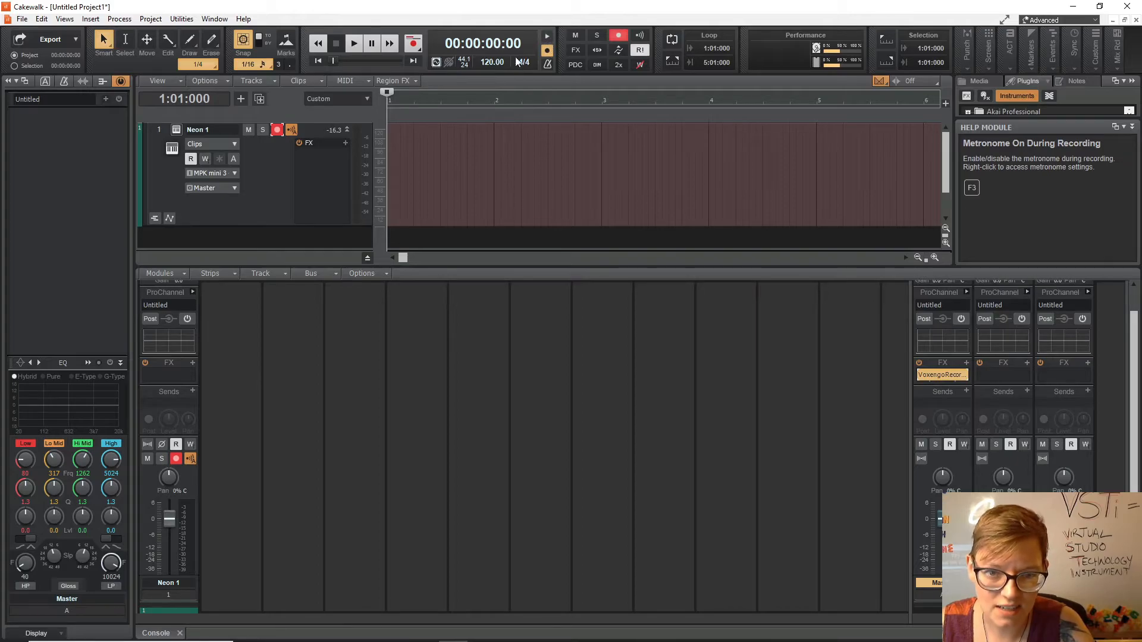
left_click(412, 44)
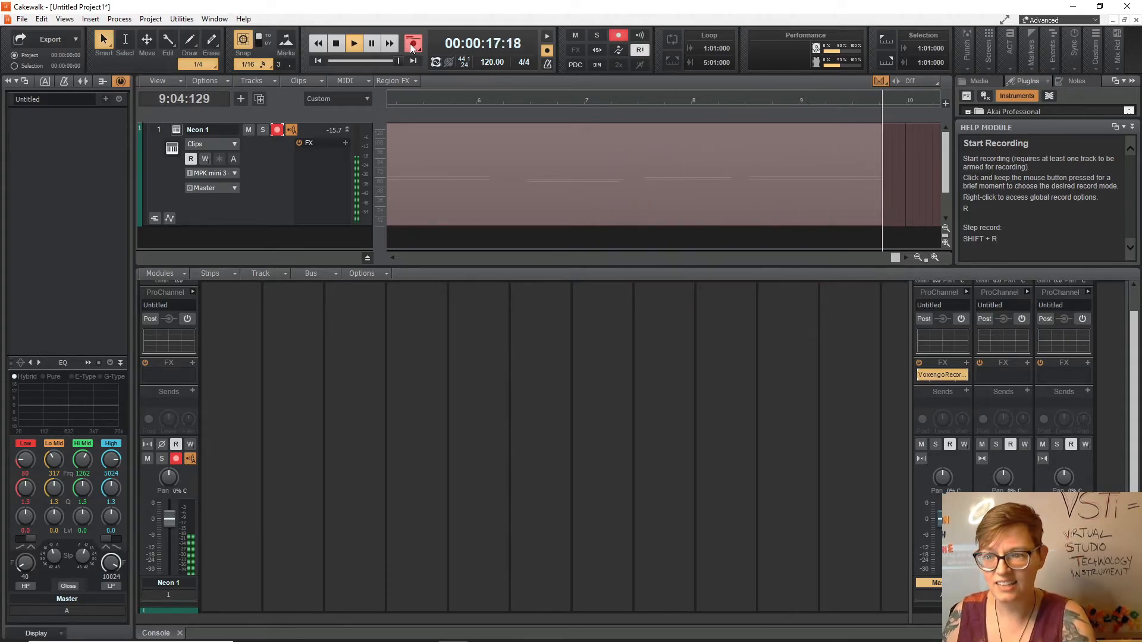
left_click(335, 44)
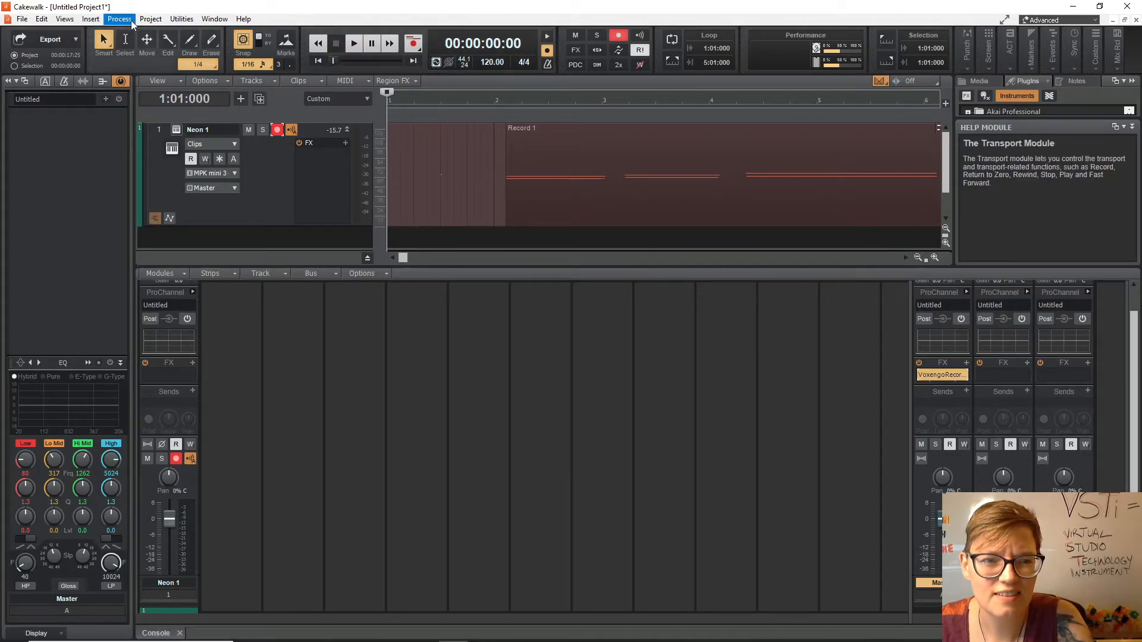
Try to lower the mixing latency buffer size to its fastest setting in the audio driver preferences, and close the preferences
left_click(22, 19)
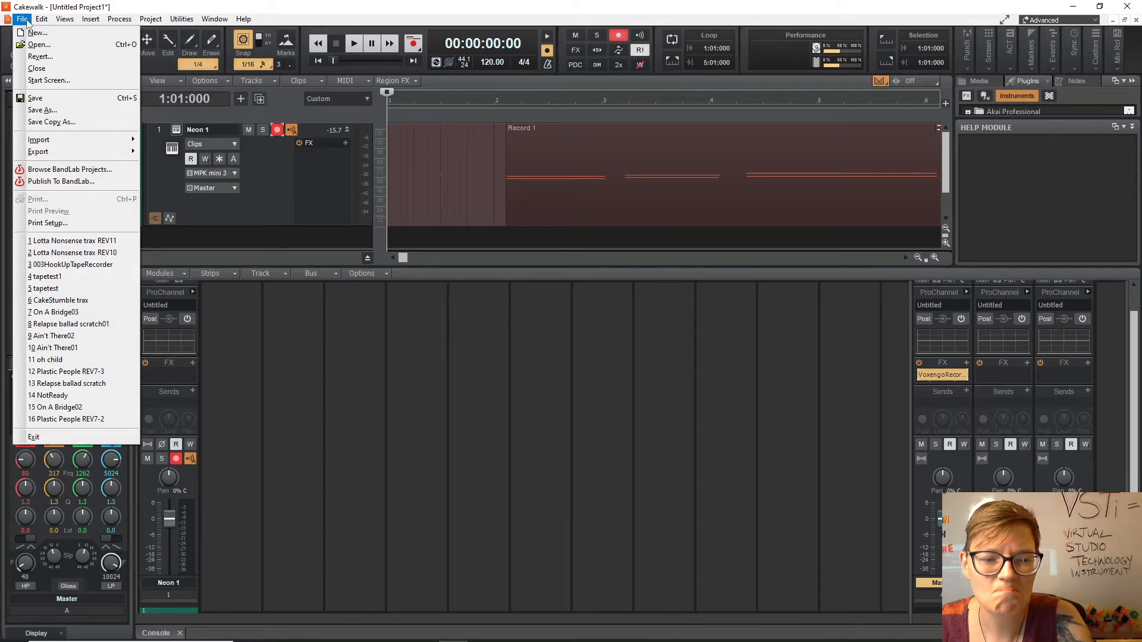
mouse_move(42, 19)
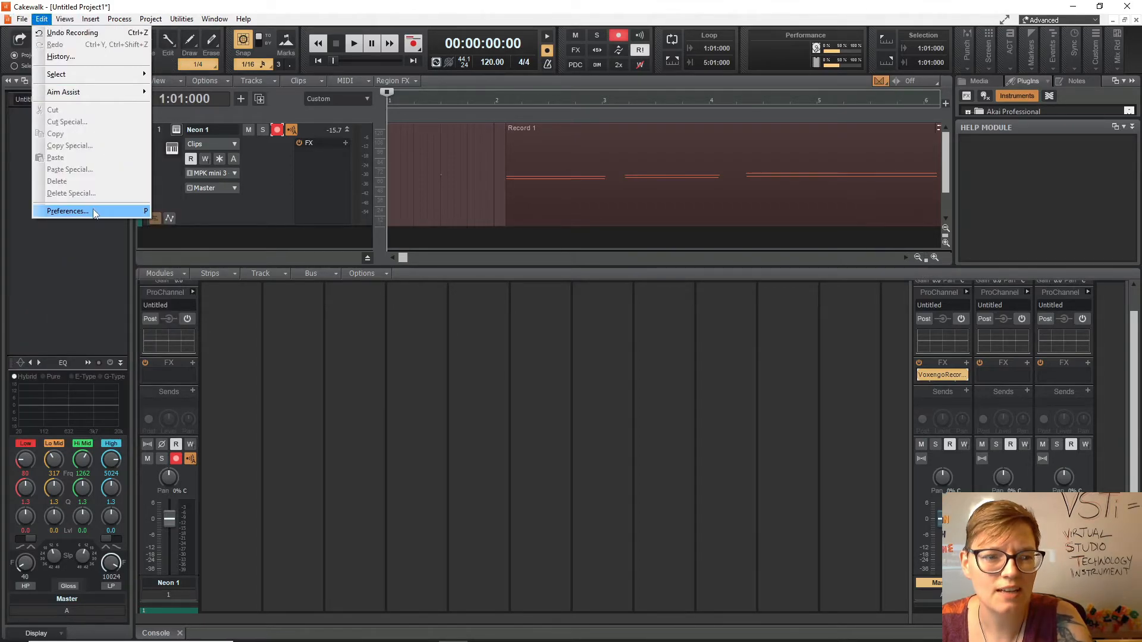
left_click(68, 211)
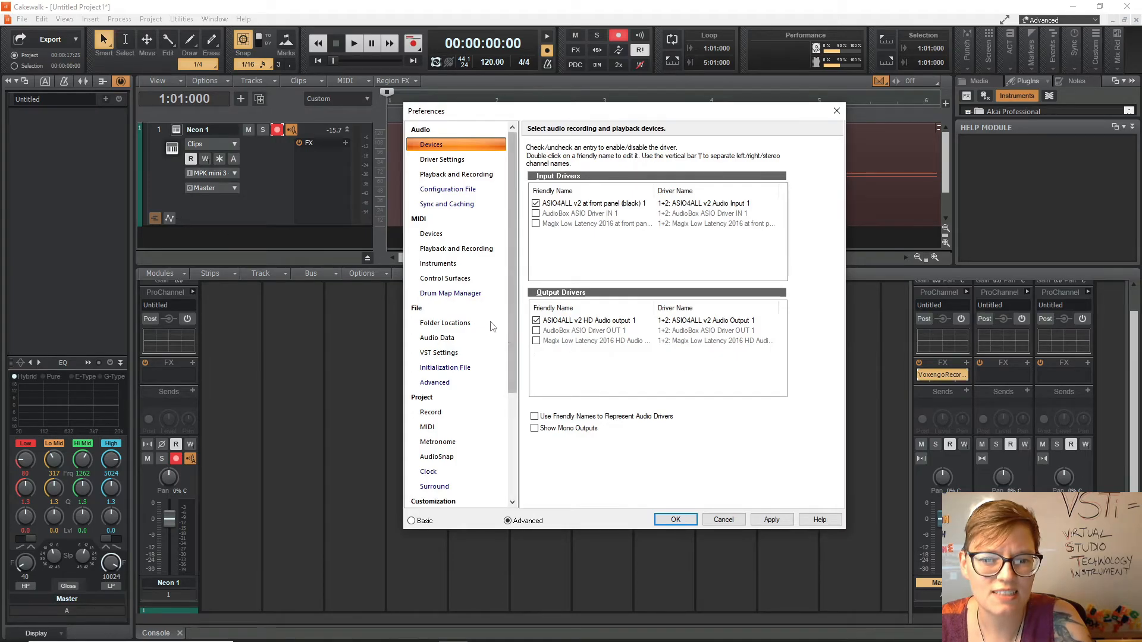
left_click(453, 160)
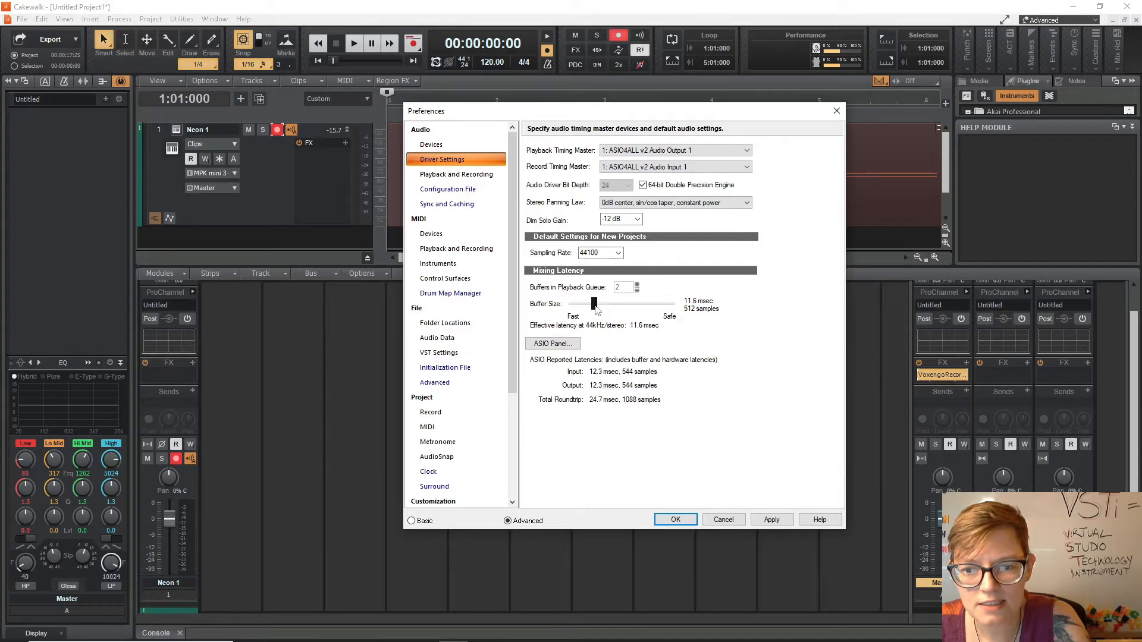
left_click_drag(596, 307, 565, 312)
left_click(676, 519)
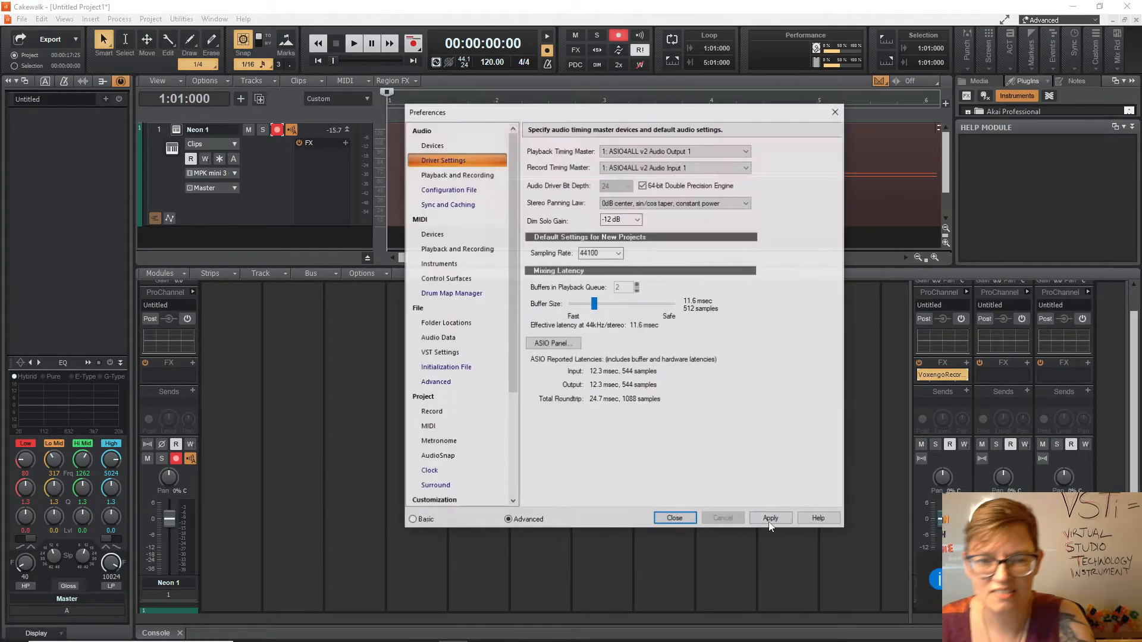
left_click(676, 519)
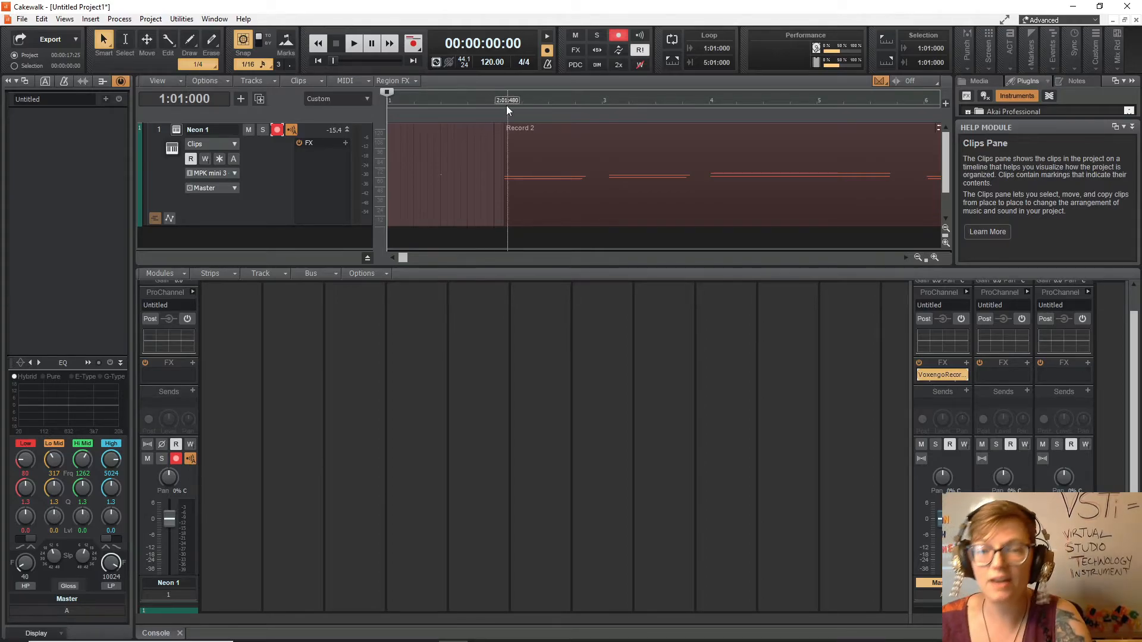
Record two more takes on the Neon 1 track from the start of the project
left_click(416, 46)
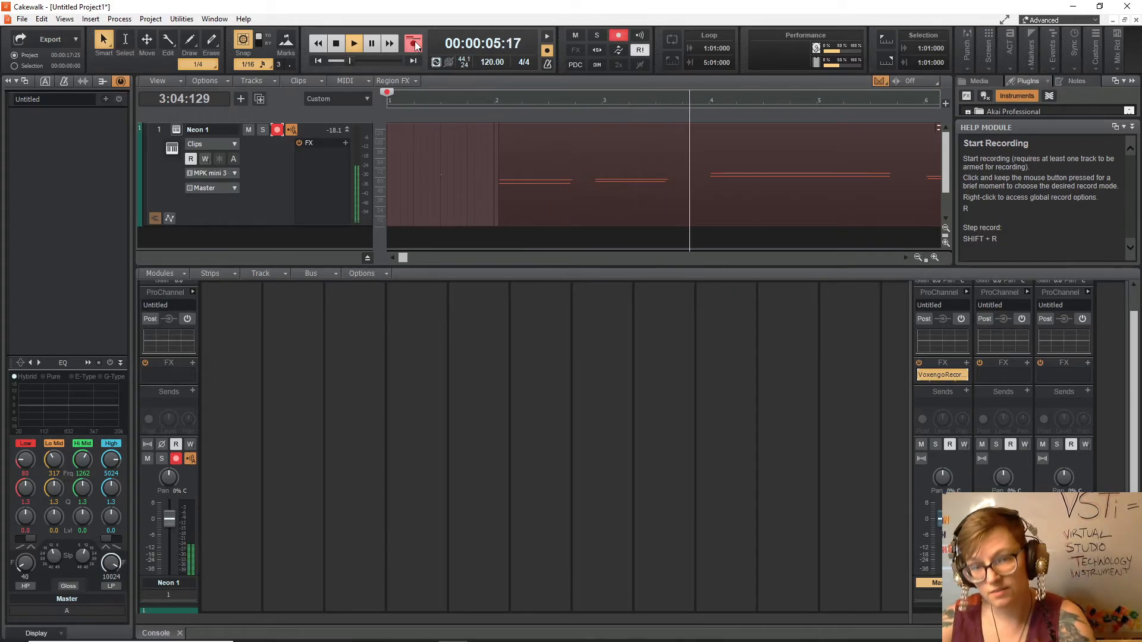
left_click(416, 46)
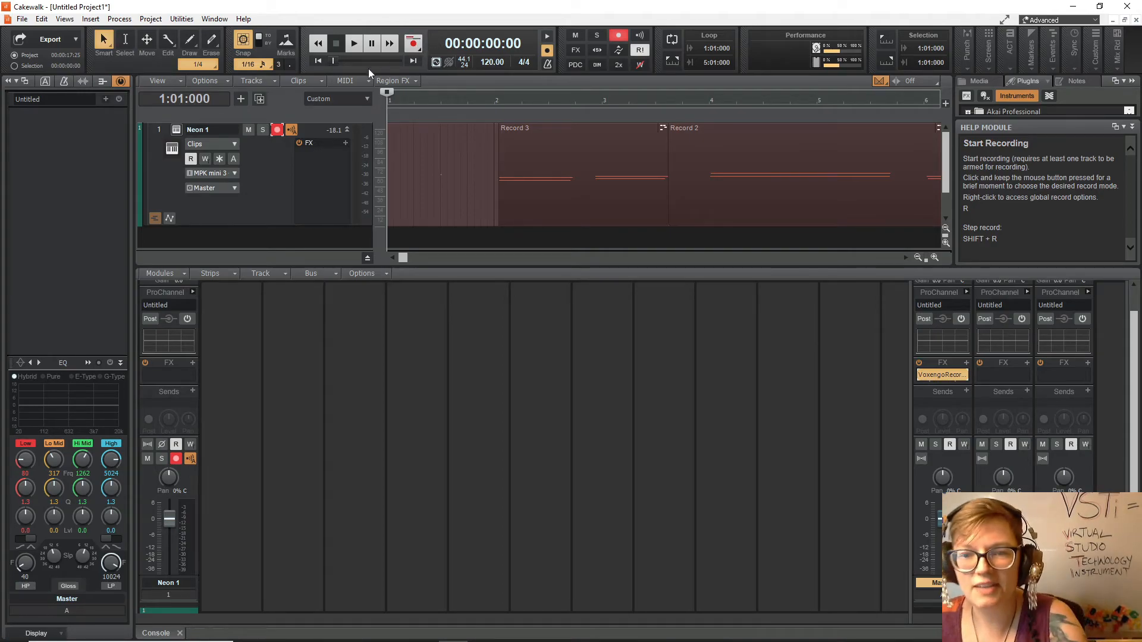
left_click(415, 49)
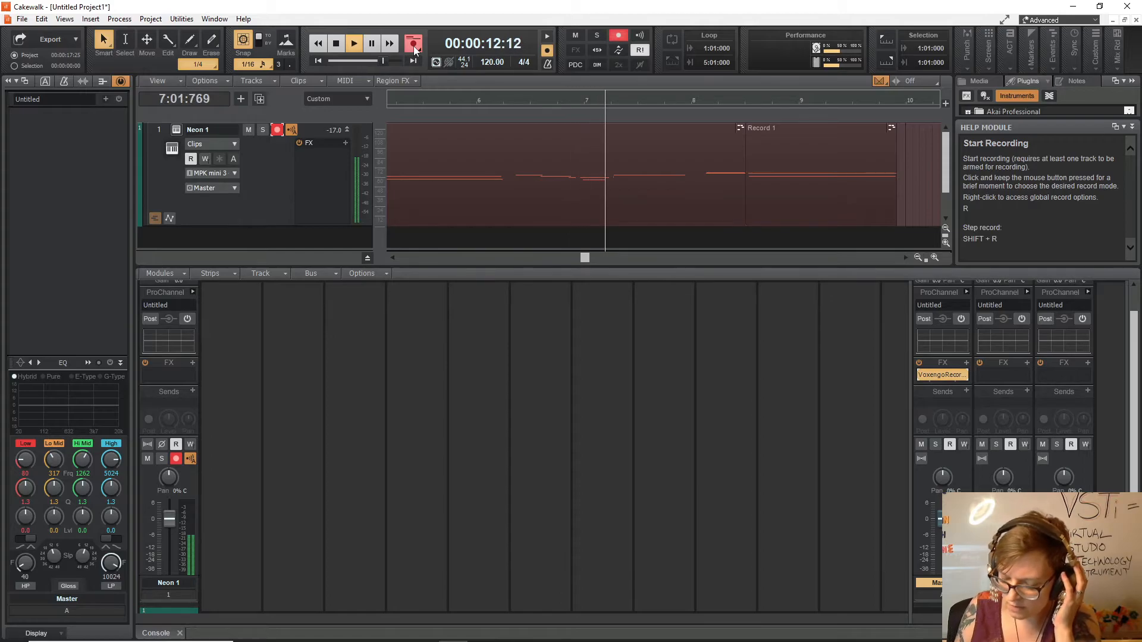
key("space")
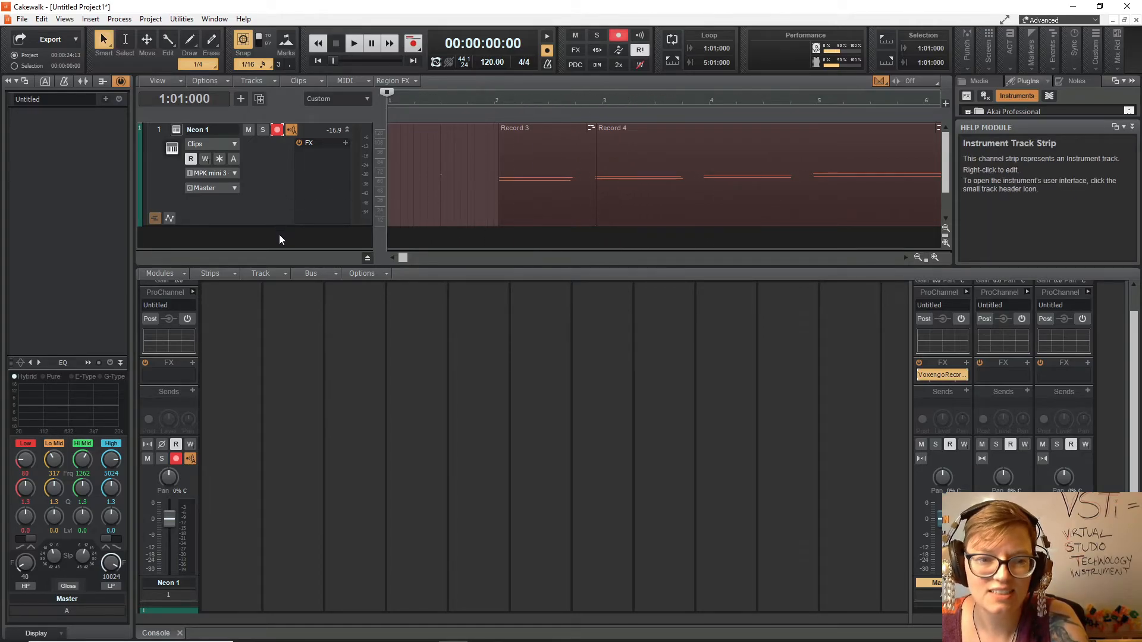
Duplicate the Neon 1 track once as track 2, including its events, properties and effects, and enlarge the tracks area
right_click(262, 200)
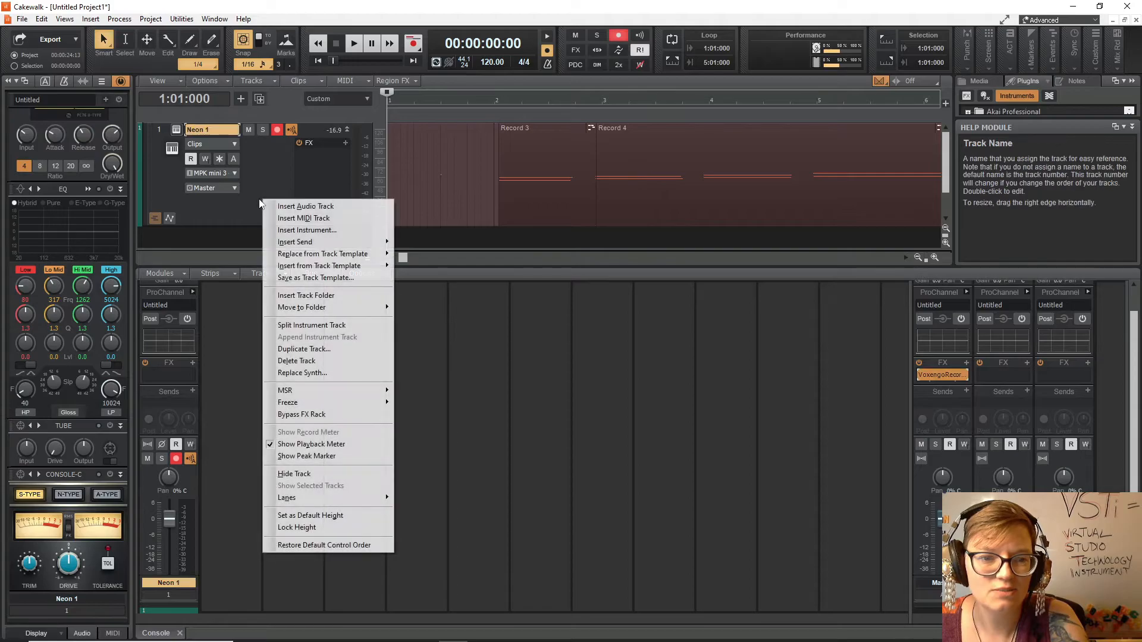
left_click(317, 351)
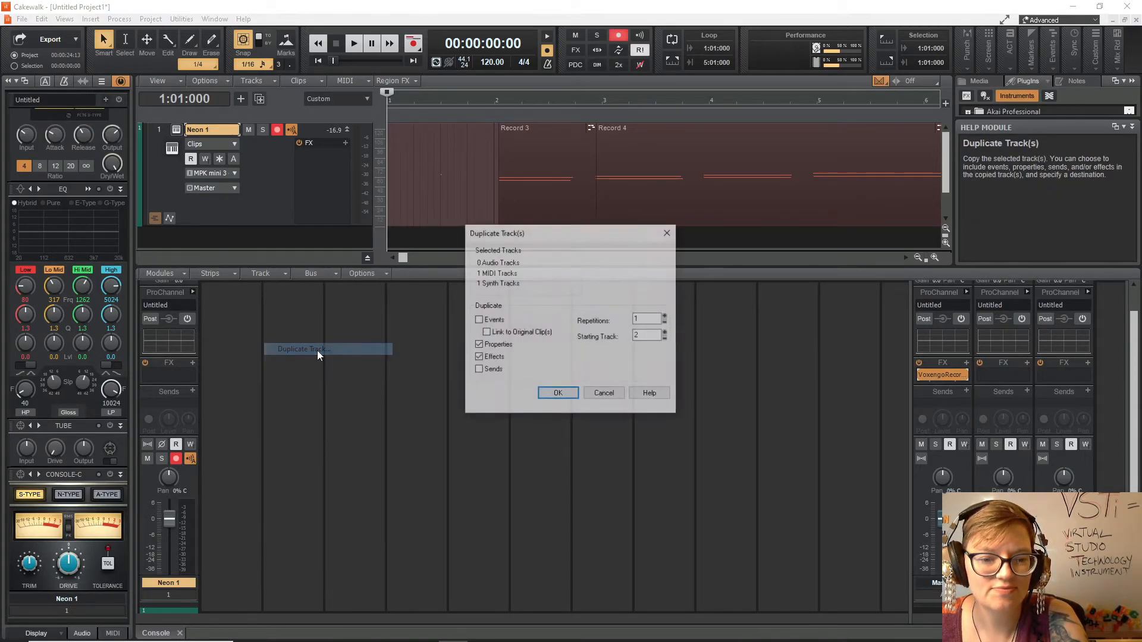
left_click(478, 319)
left_click(558, 394)
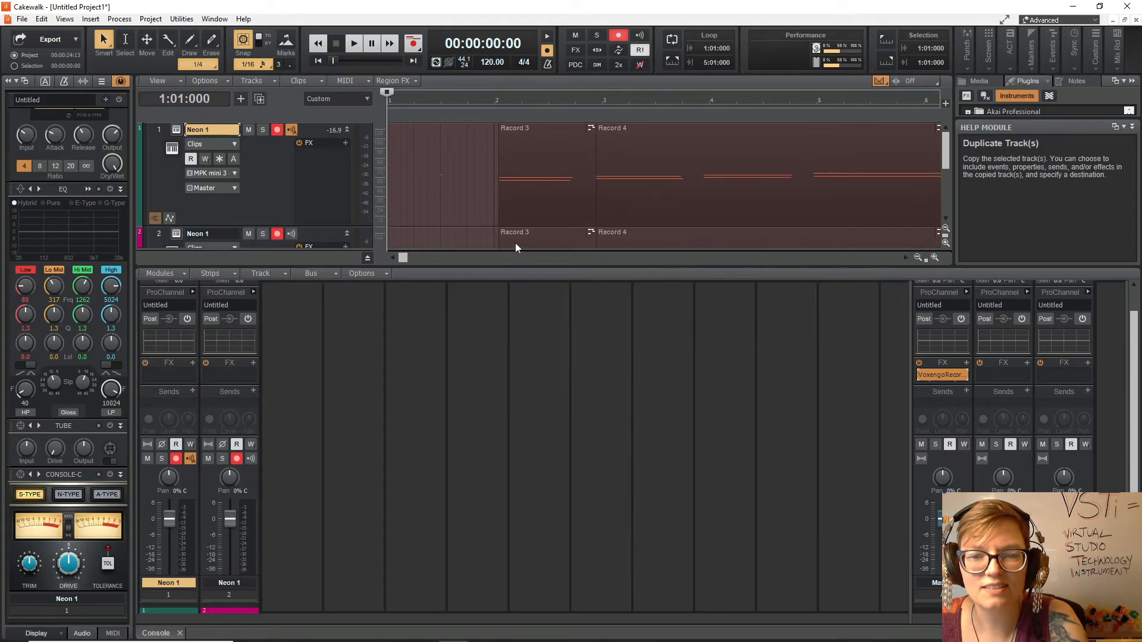
left_click_drag(525, 266, 537, 434)
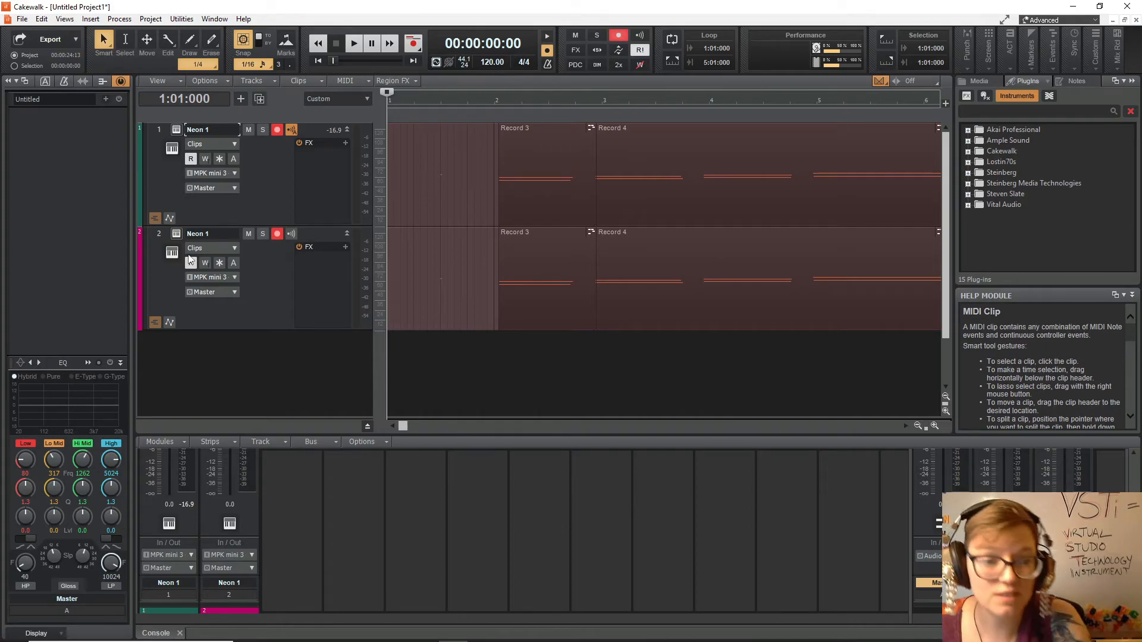
Open the duplicated track's Neon synth window to check its controls, and close it
left_click(176, 233)
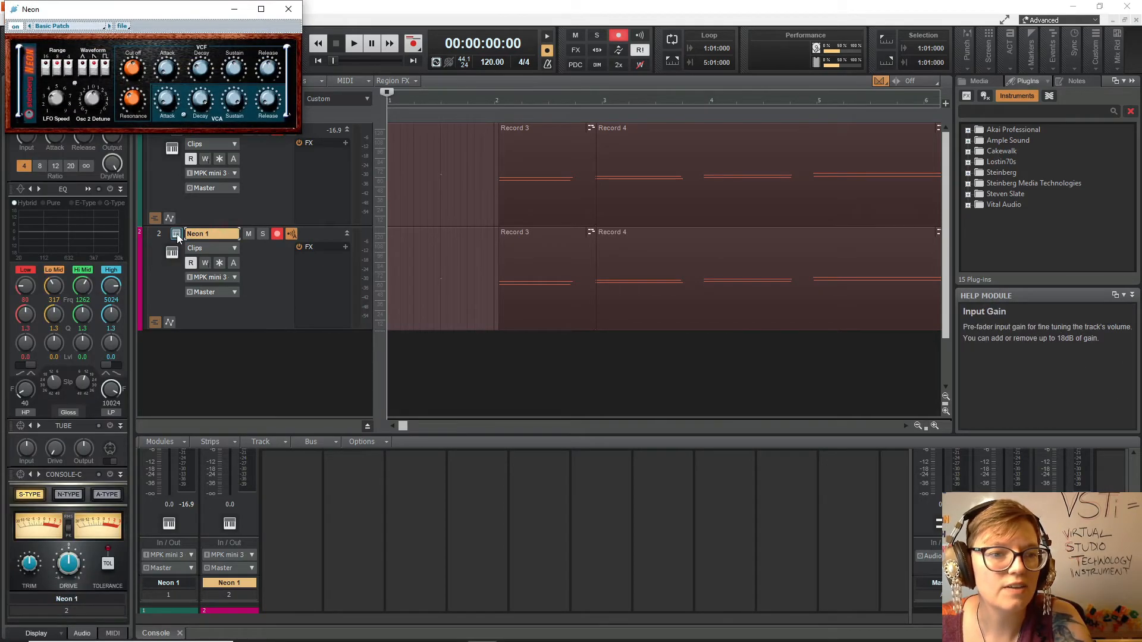
left_click_drag(135, 16, 687, 363)
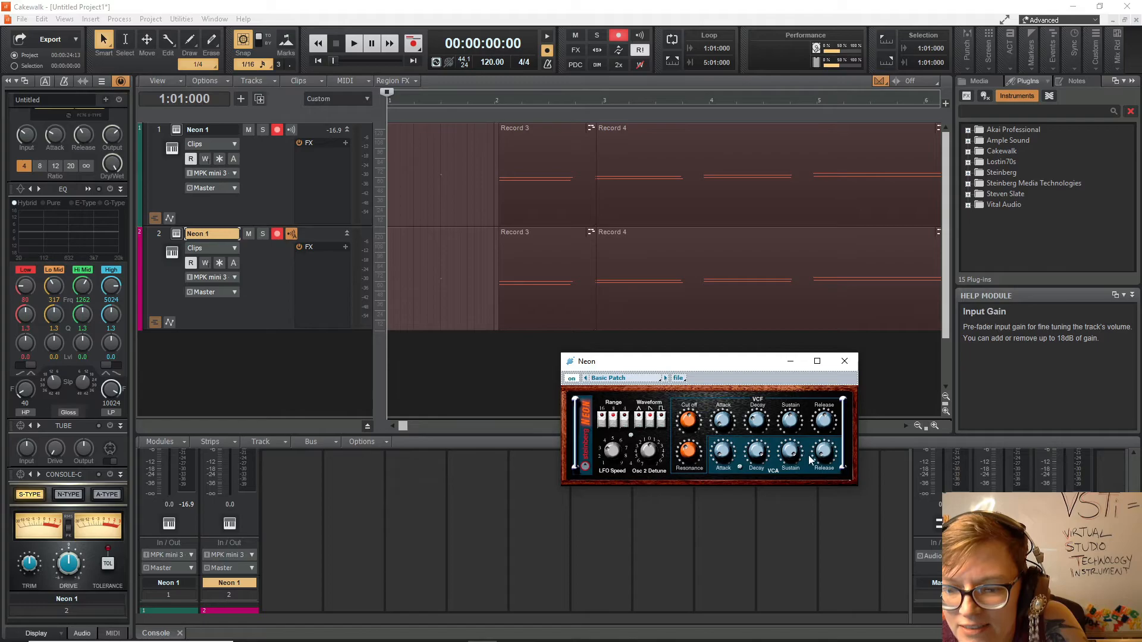
left_click(845, 361)
Replace the synth on the duplicated track with Vital from Vital Audio
right_click(273, 290)
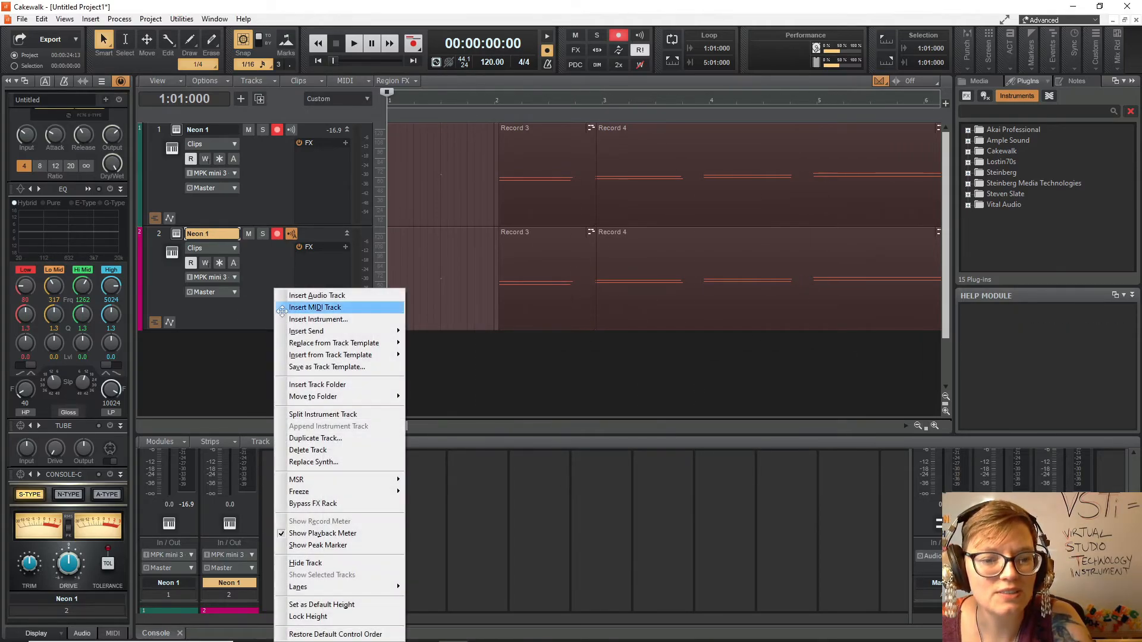
left_click(314, 462)
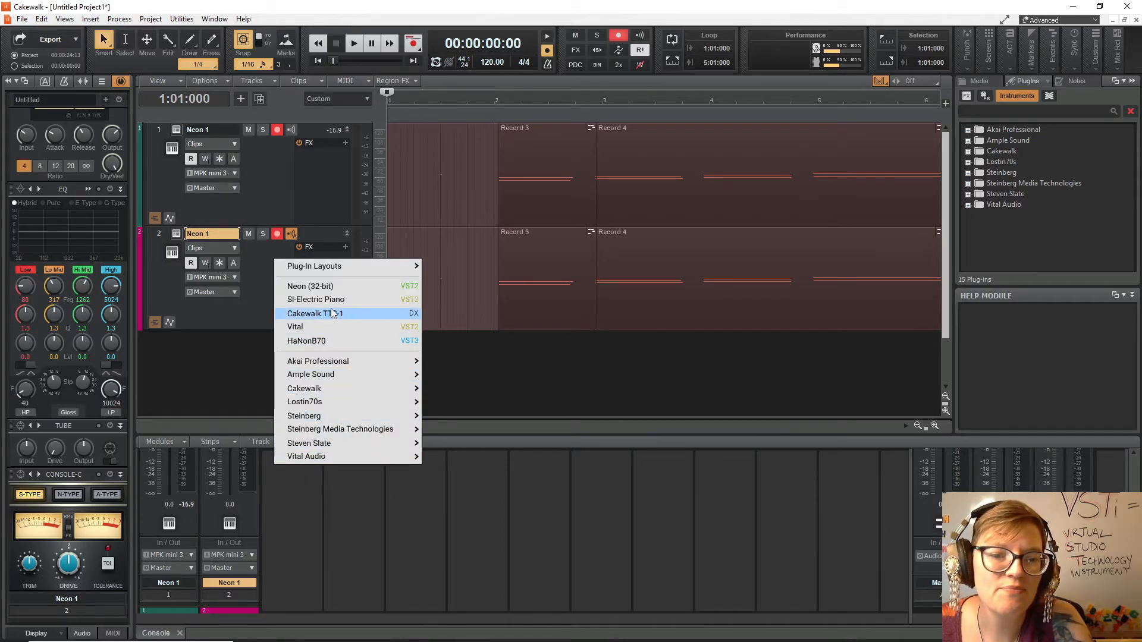
mouse_move(331, 458)
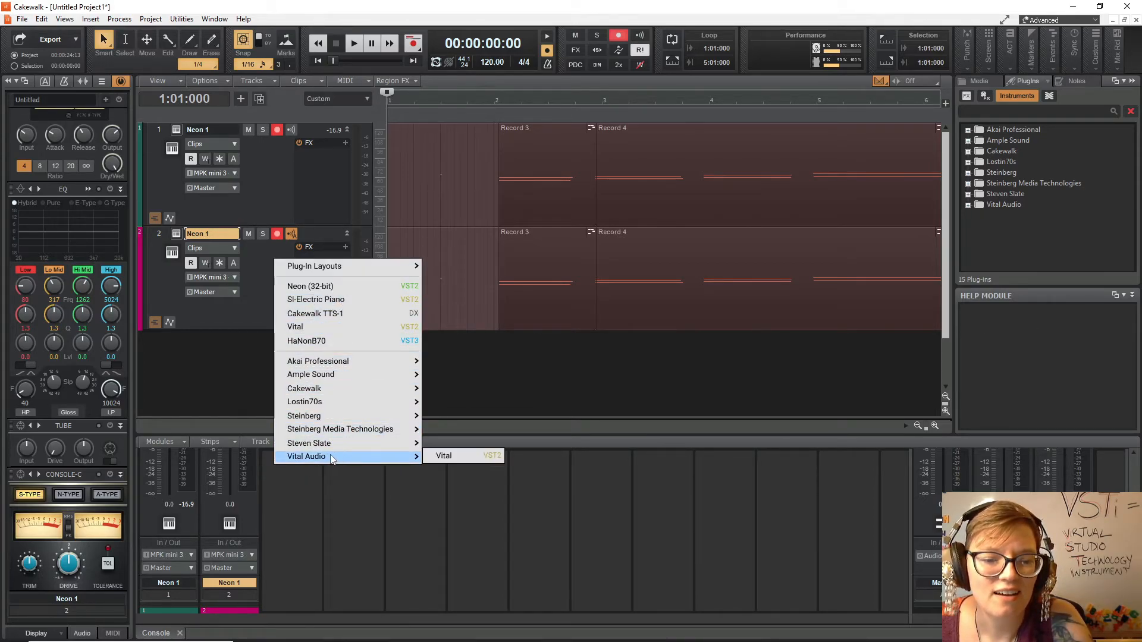
left_click(448, 459)
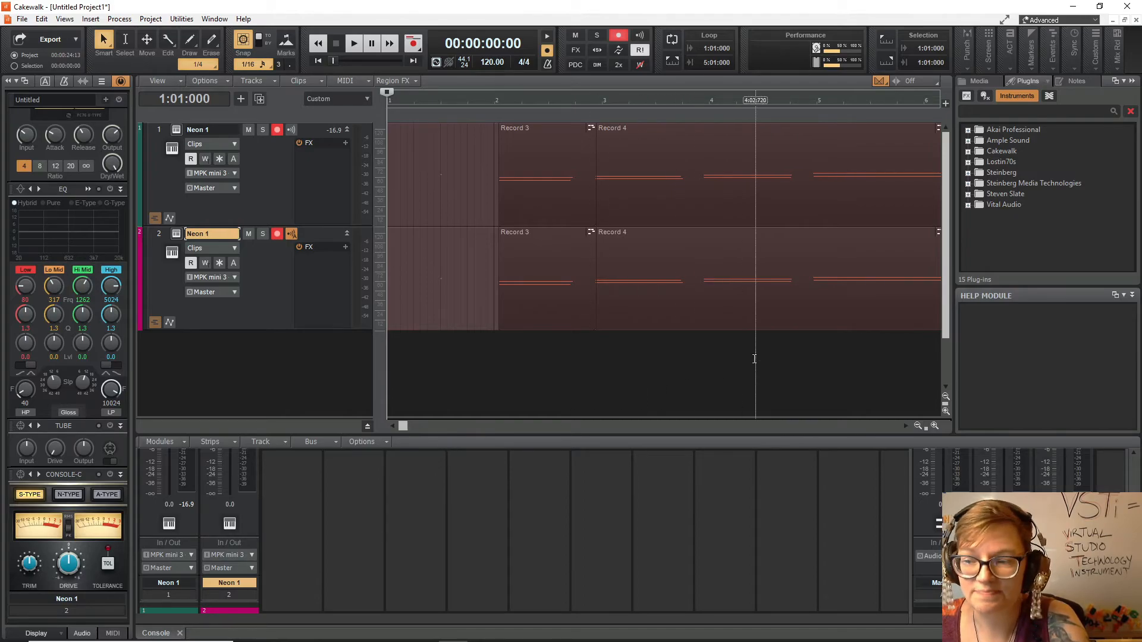
Rename track 2 as Vital
double_click(214, 234)
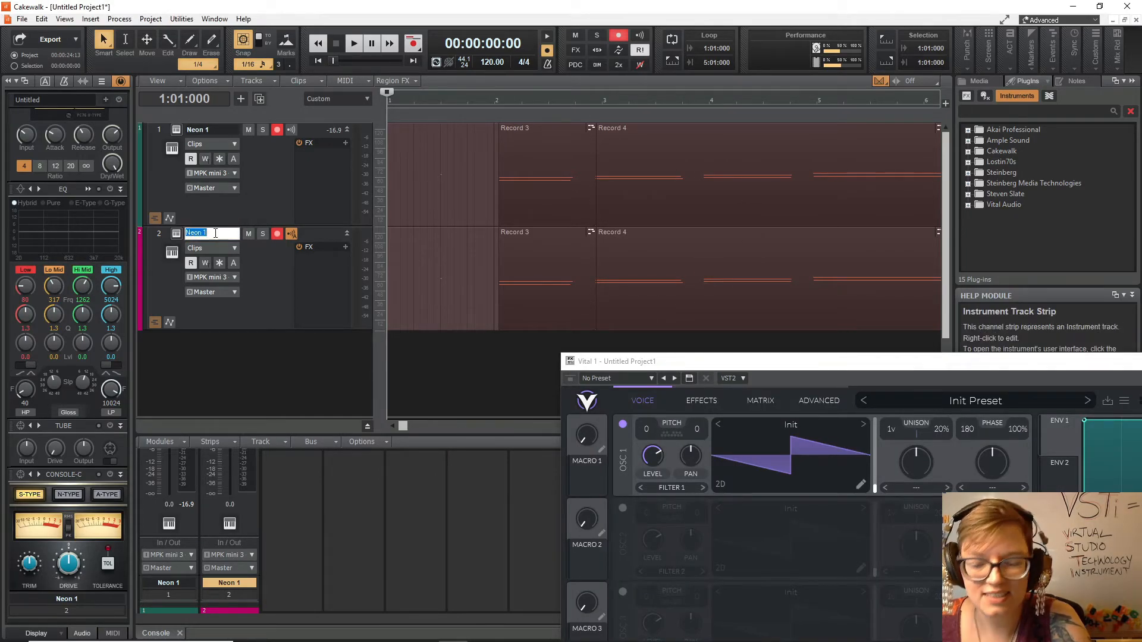
type("Vital")
key("Return")
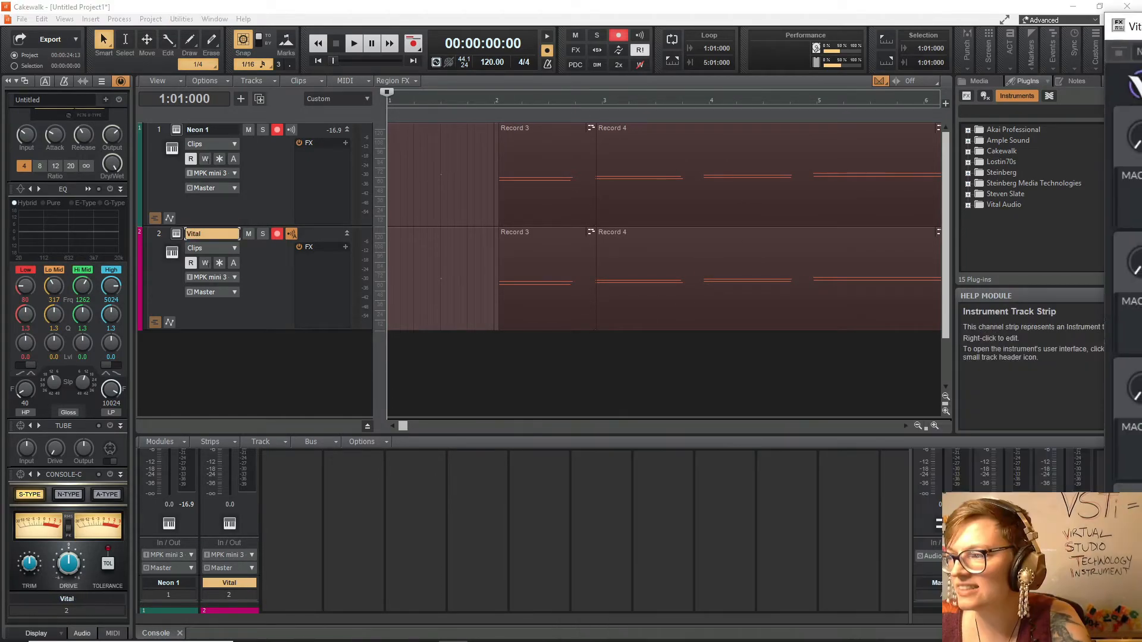
Load the Abbysun pad preset in the Vital synth and move its window clear of the tracks
left_click_drag(1137, 63, 351, 138)
left_click_drag(552, 150, 680, 188)
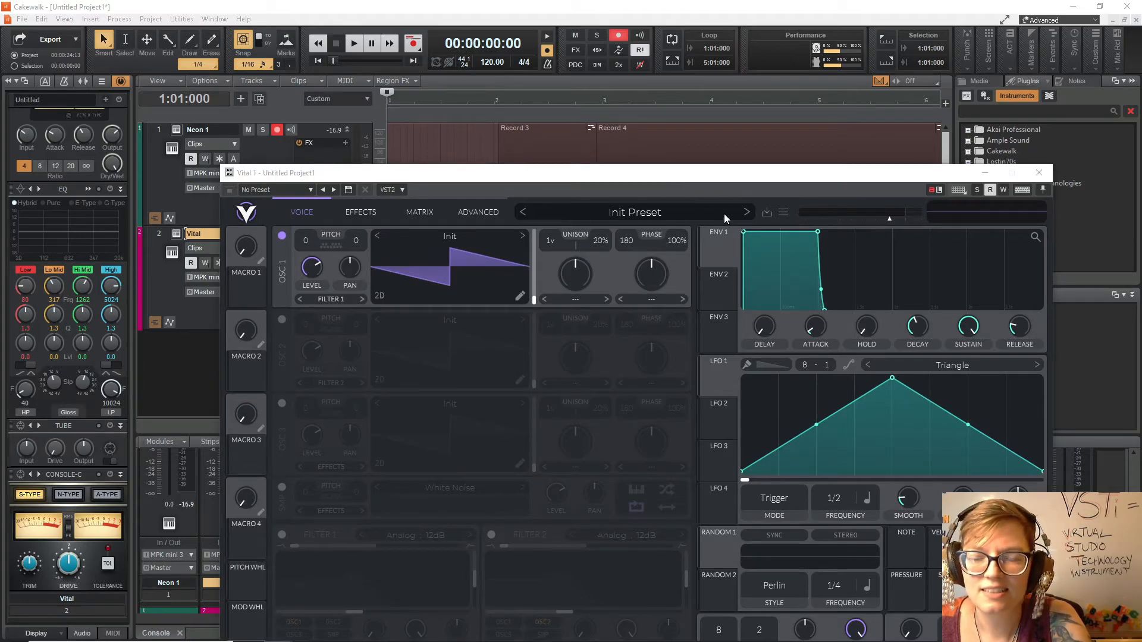
left_click(723, 213)
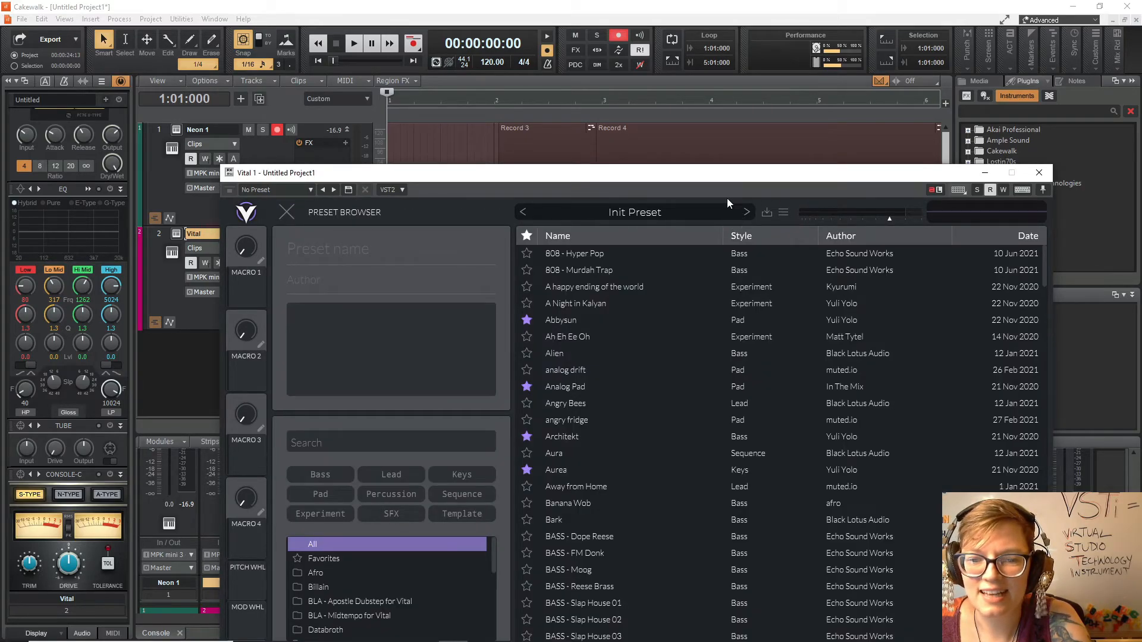
left_click(572, 320)
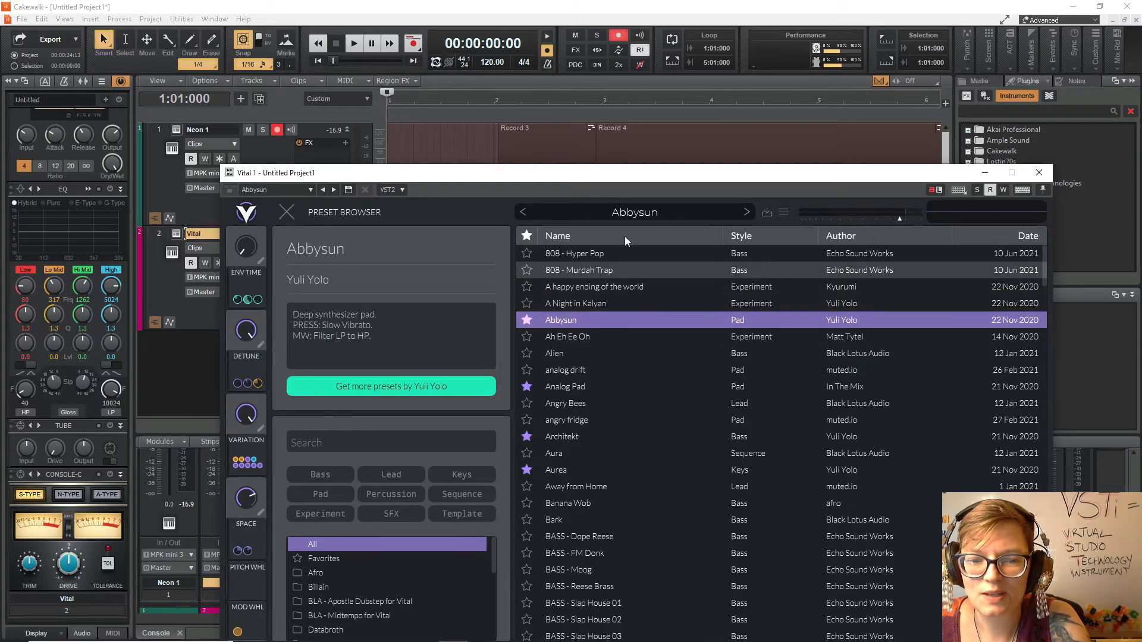
left_click_drag(640, 173, 595, 335)
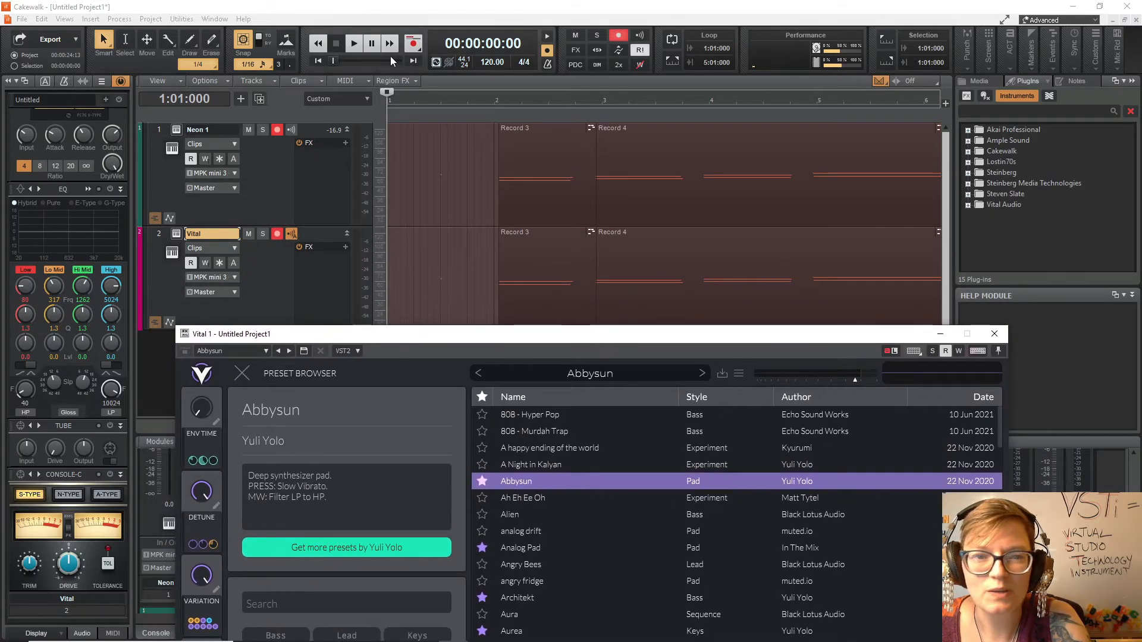
Turn off the recording metronome and play the project with the Neon 1 track muted
left_click(548, 52)
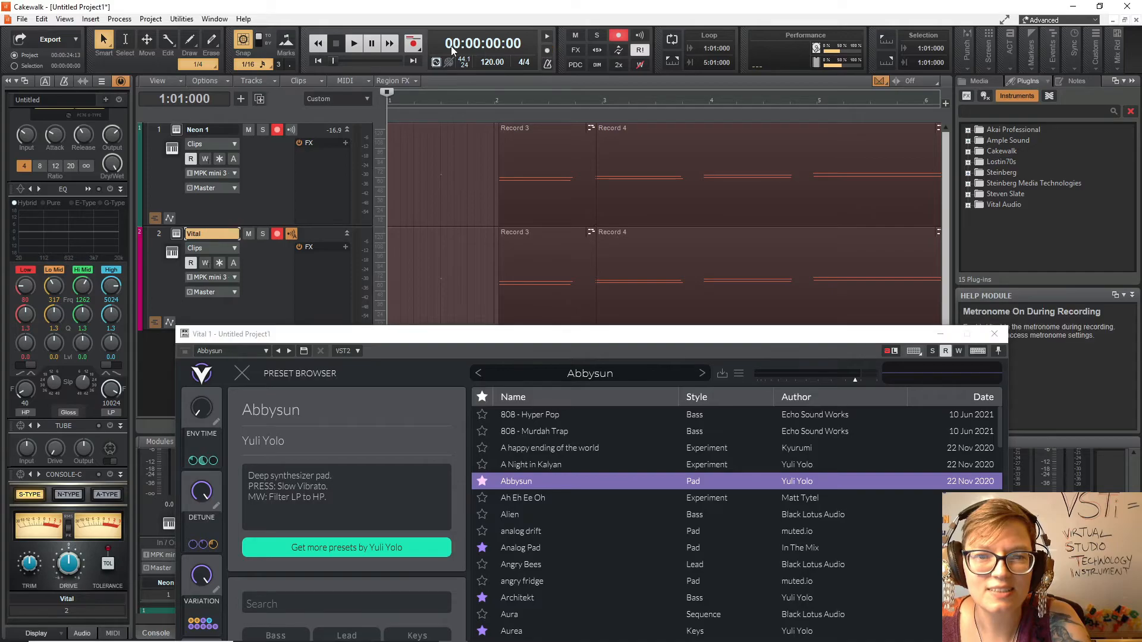
left_click(354, 46)
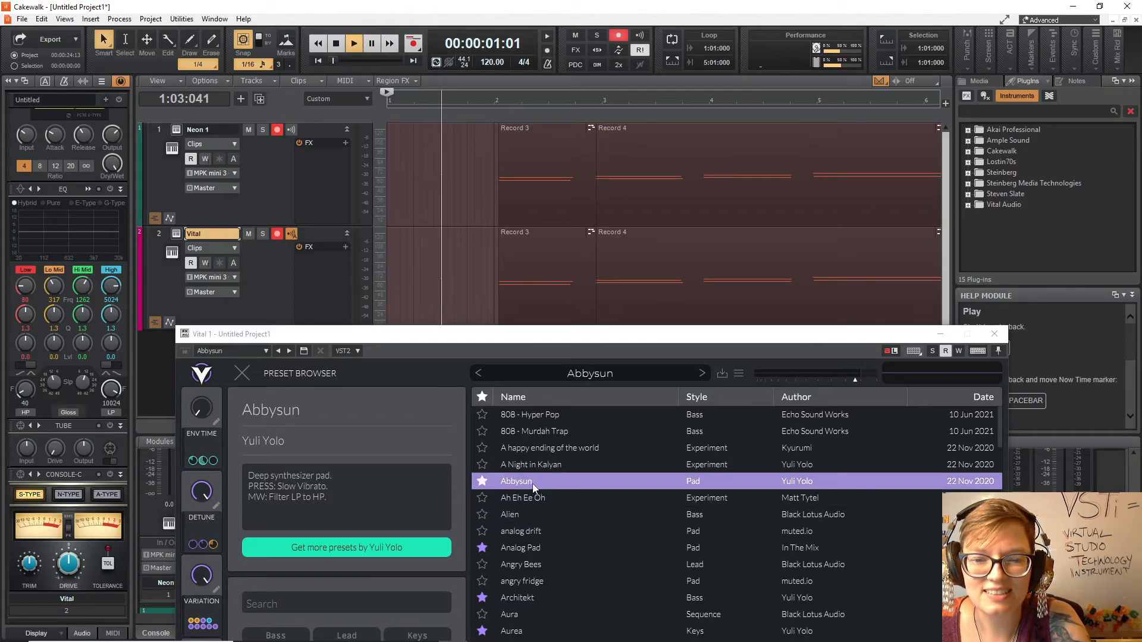
left_click(250, 131)
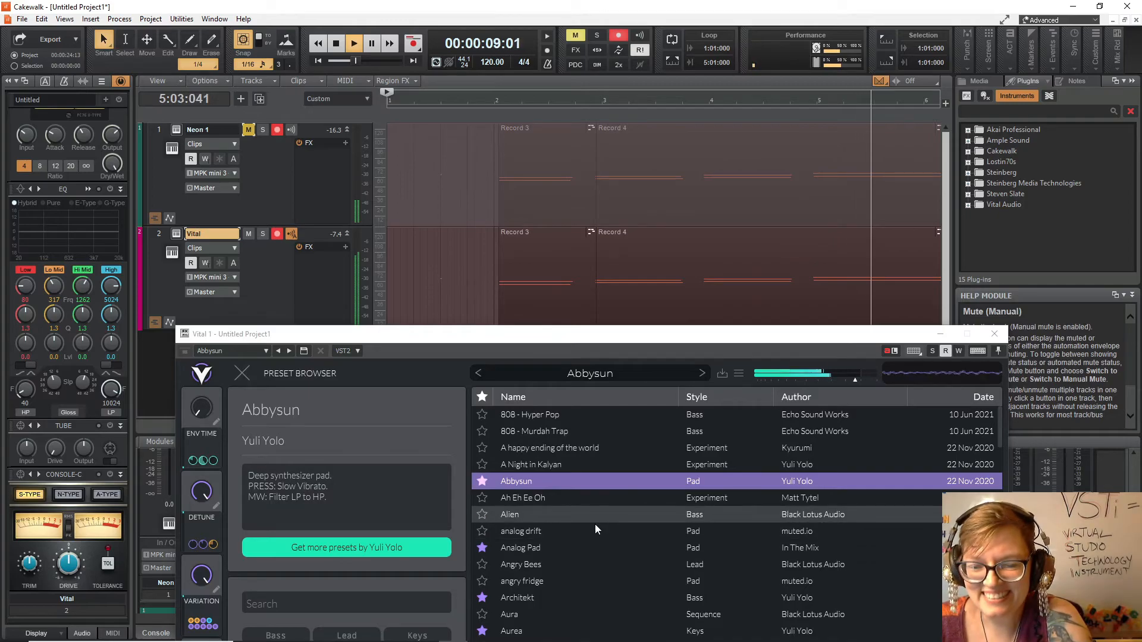
Audition Vital's Analog Pad and Aurea presets while the project plays
left_click(562, 548)
left_click_drag(675, 337, 752, 150)
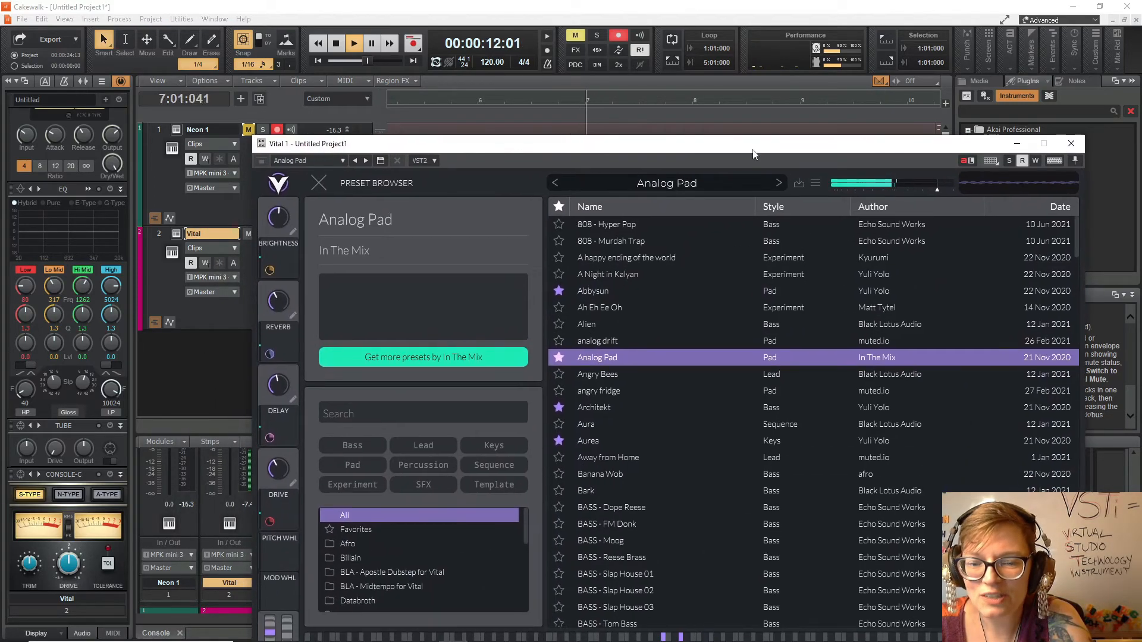
left_click(604, 444)
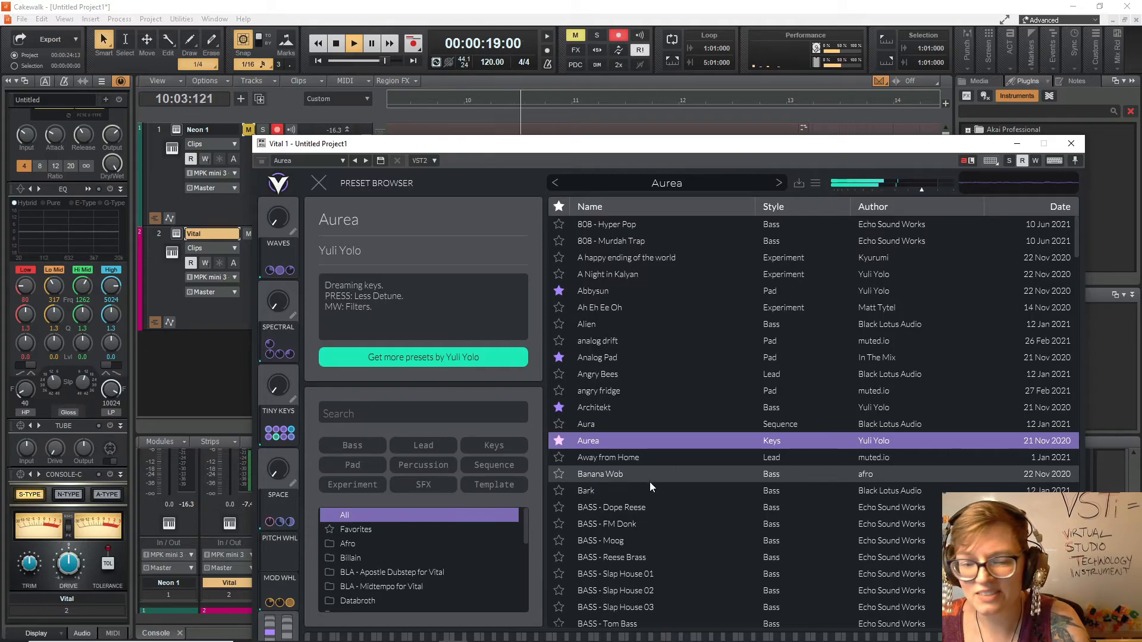
Find the Float Chords sequence preset in Vital's preset browser, load it and close the synth window
scroll(465, 569, "down", 2)
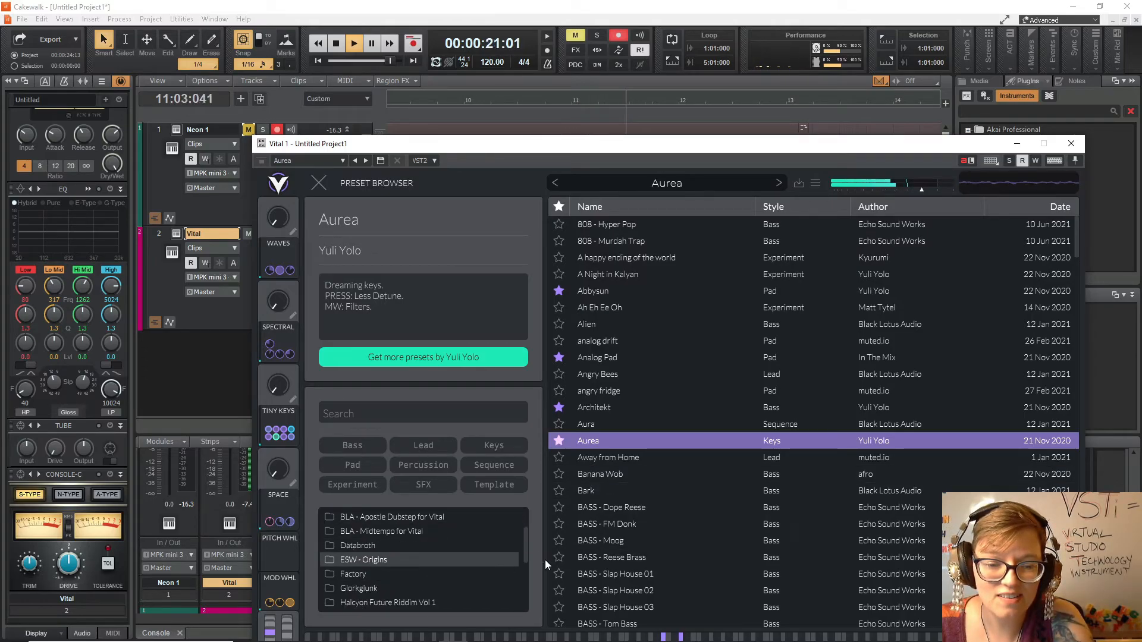
scroll(730, 547, "down", 3)
scroll(729, 544, "down", 10)
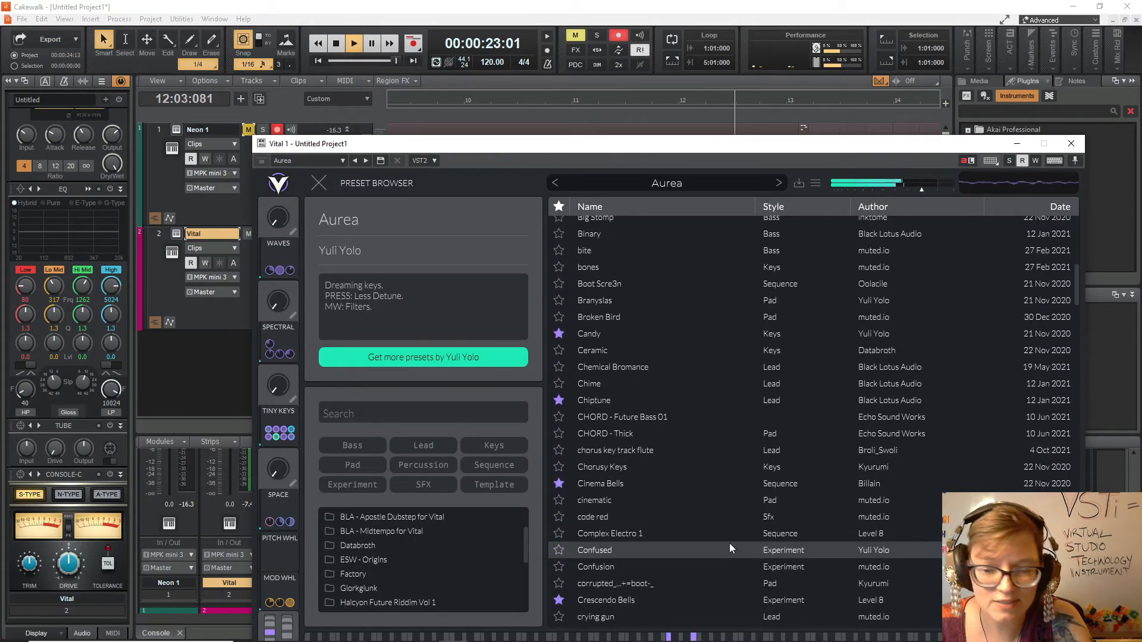
scroll(732, 541, "down", 3)
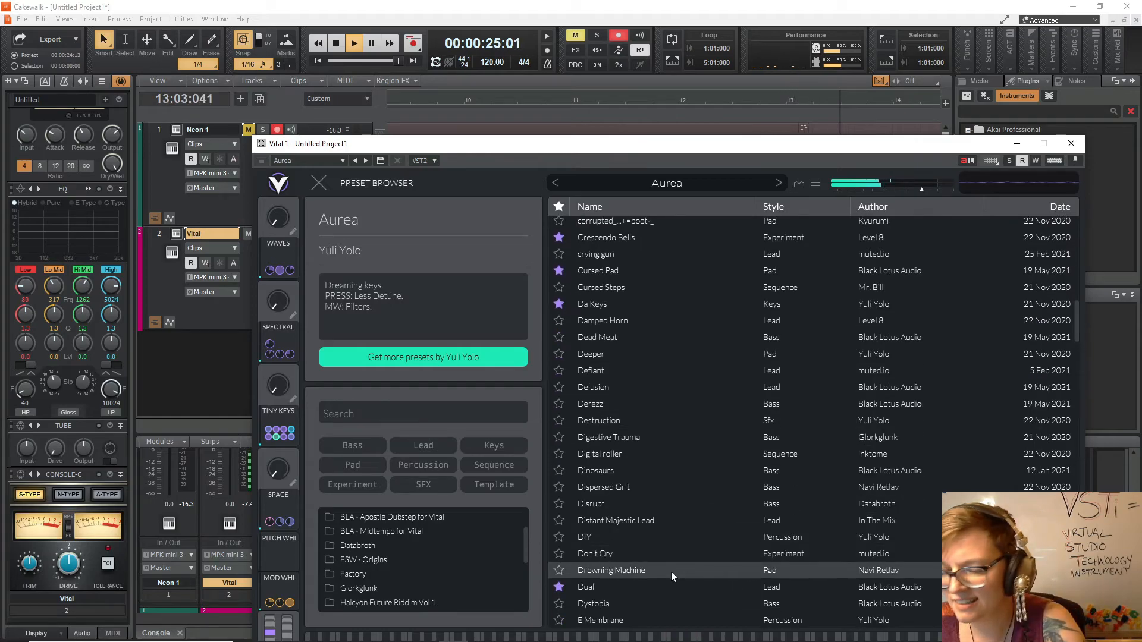
scroll(689, 440, "down", 5)
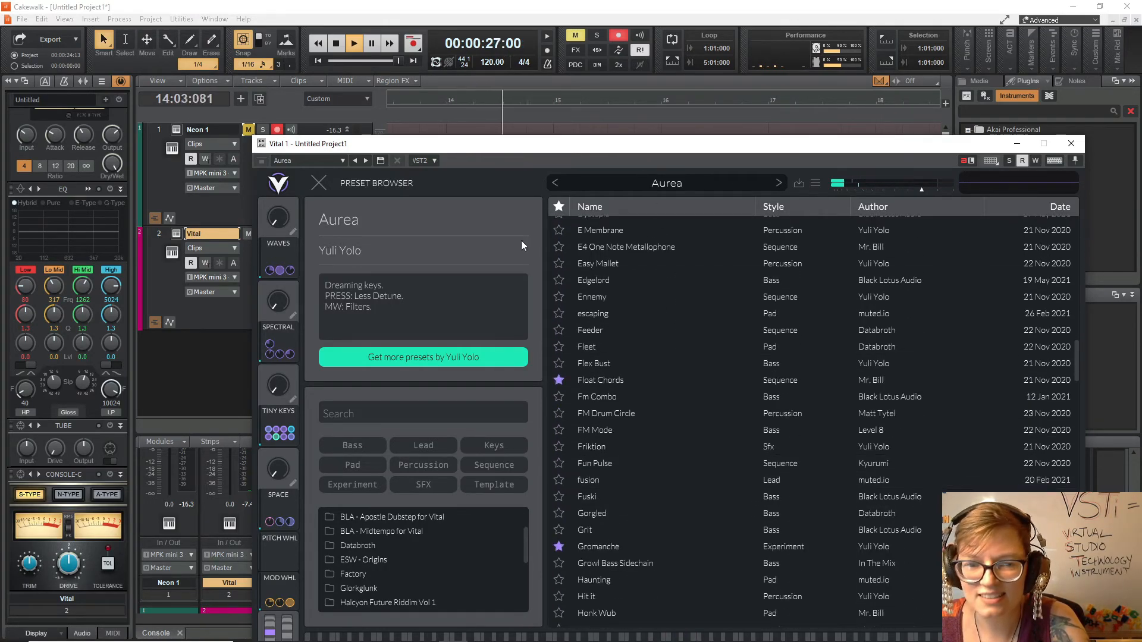
left_click(619, 380)
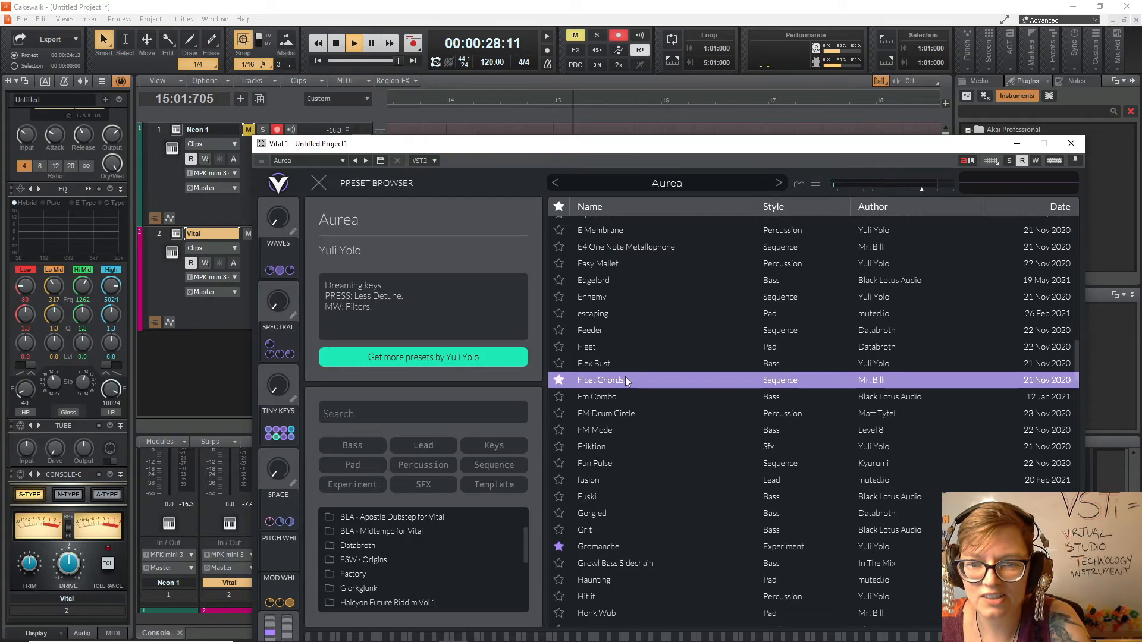
left_click(1070, 143)
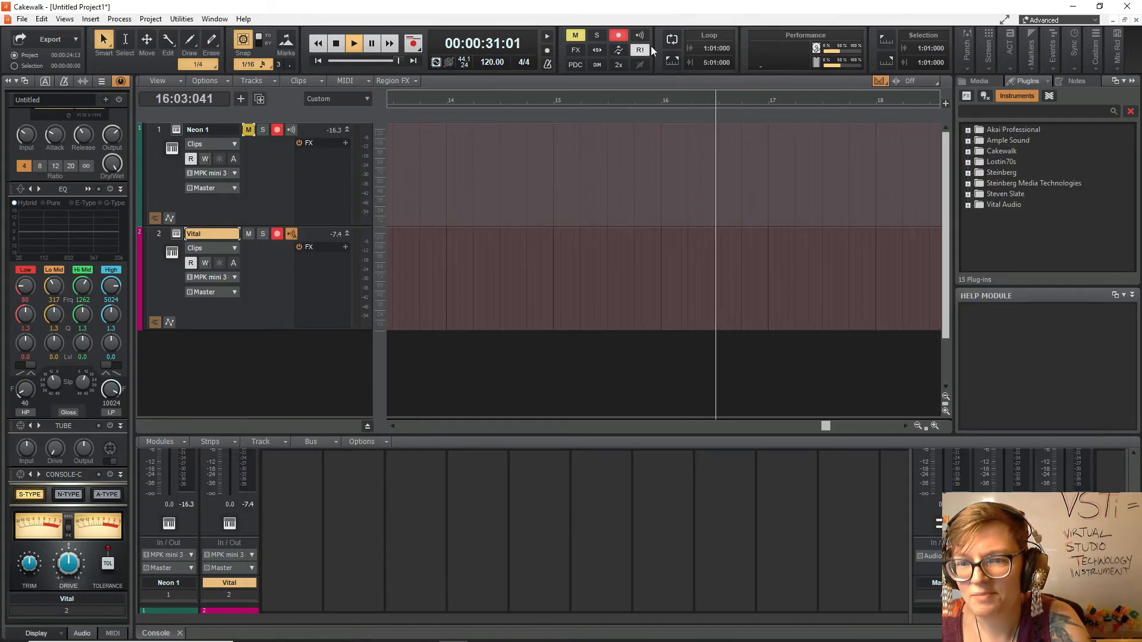
Stop playback and play the project again from the start
left_click(341, 45)
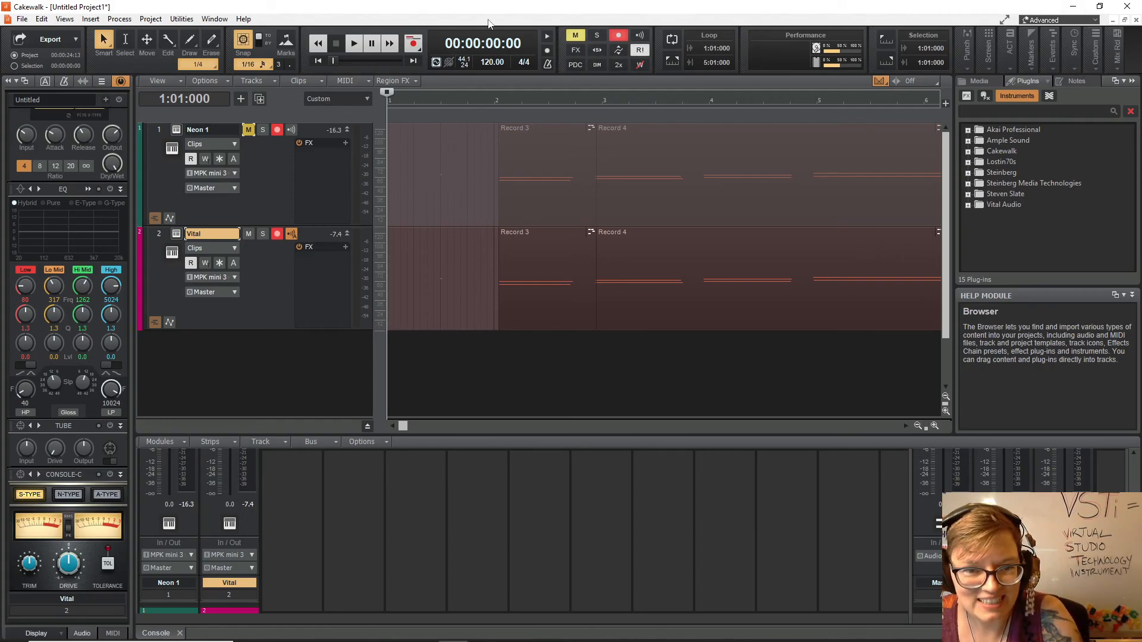
left_click(353, 45)
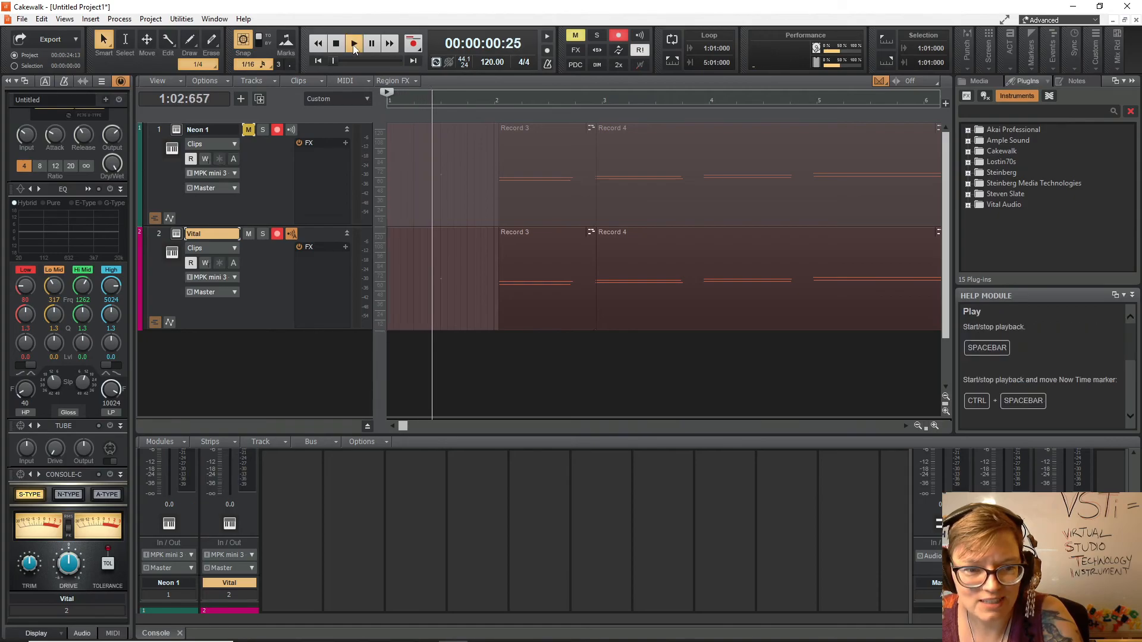